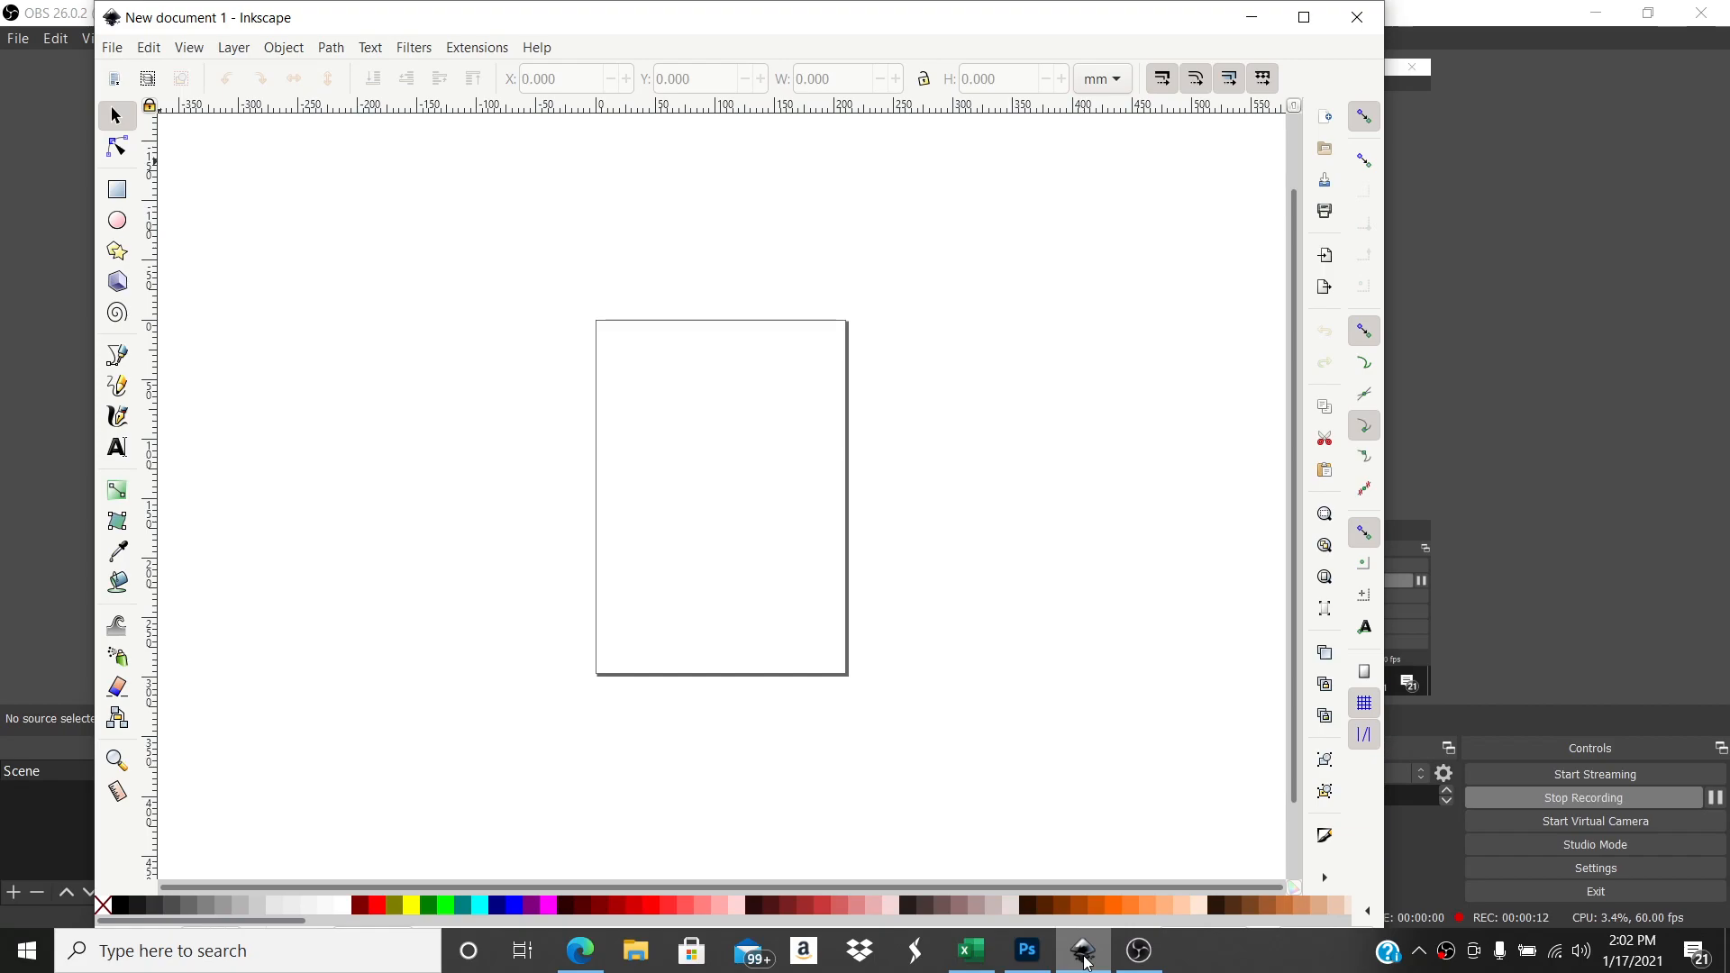
# - Open the file "baby blanket dinosaur grays and blues template.png" with the default import settings and maximize its window
pyautogui.click(111, 51)
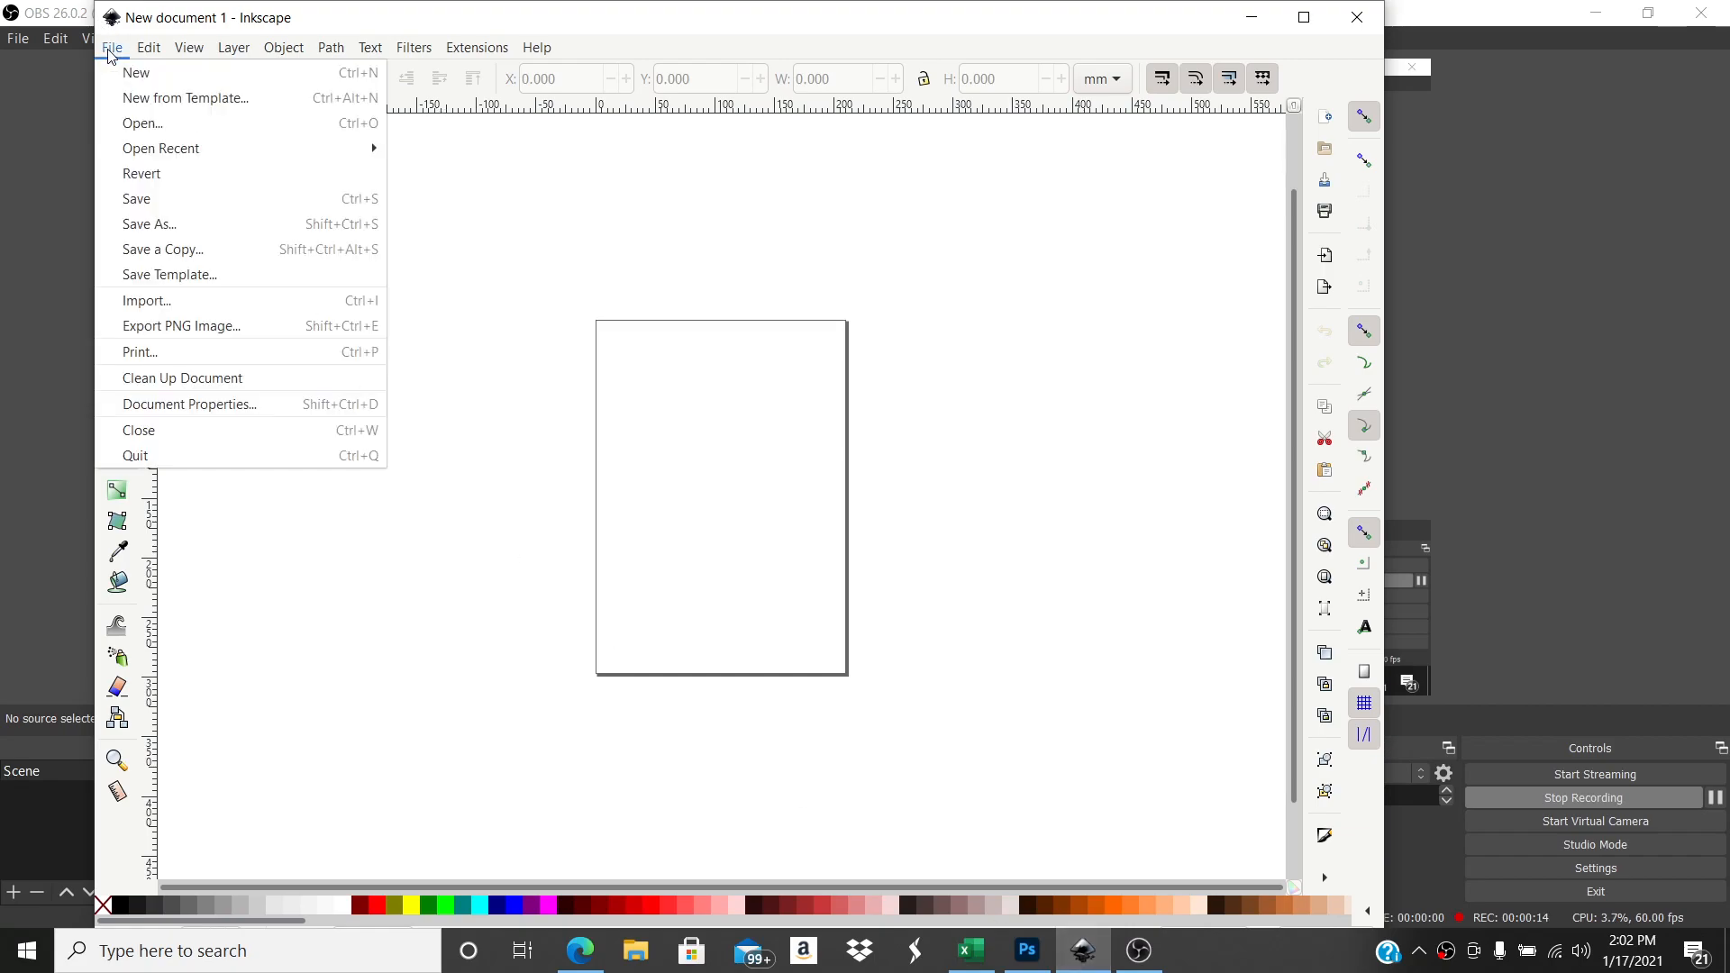
pyautogui.click(173, 136)
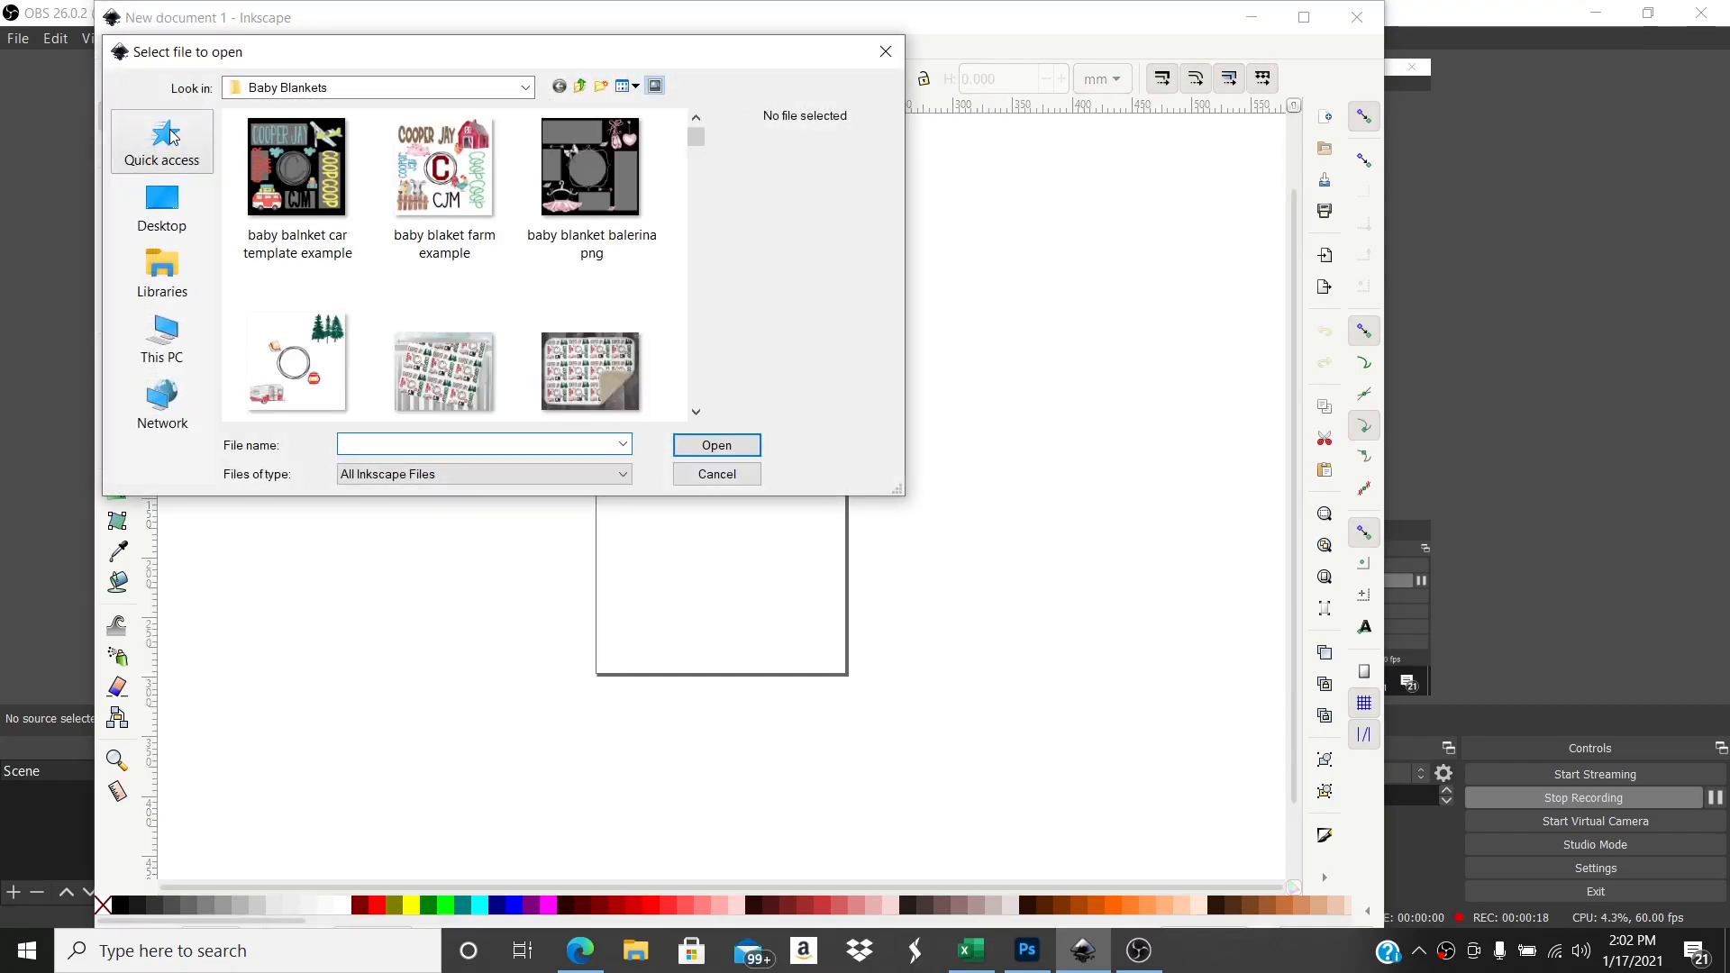
pyautogui.moveTo(700, 137); pyautogui.dragTo(704, 191)
pyautogui.doubleClick(434, 295)
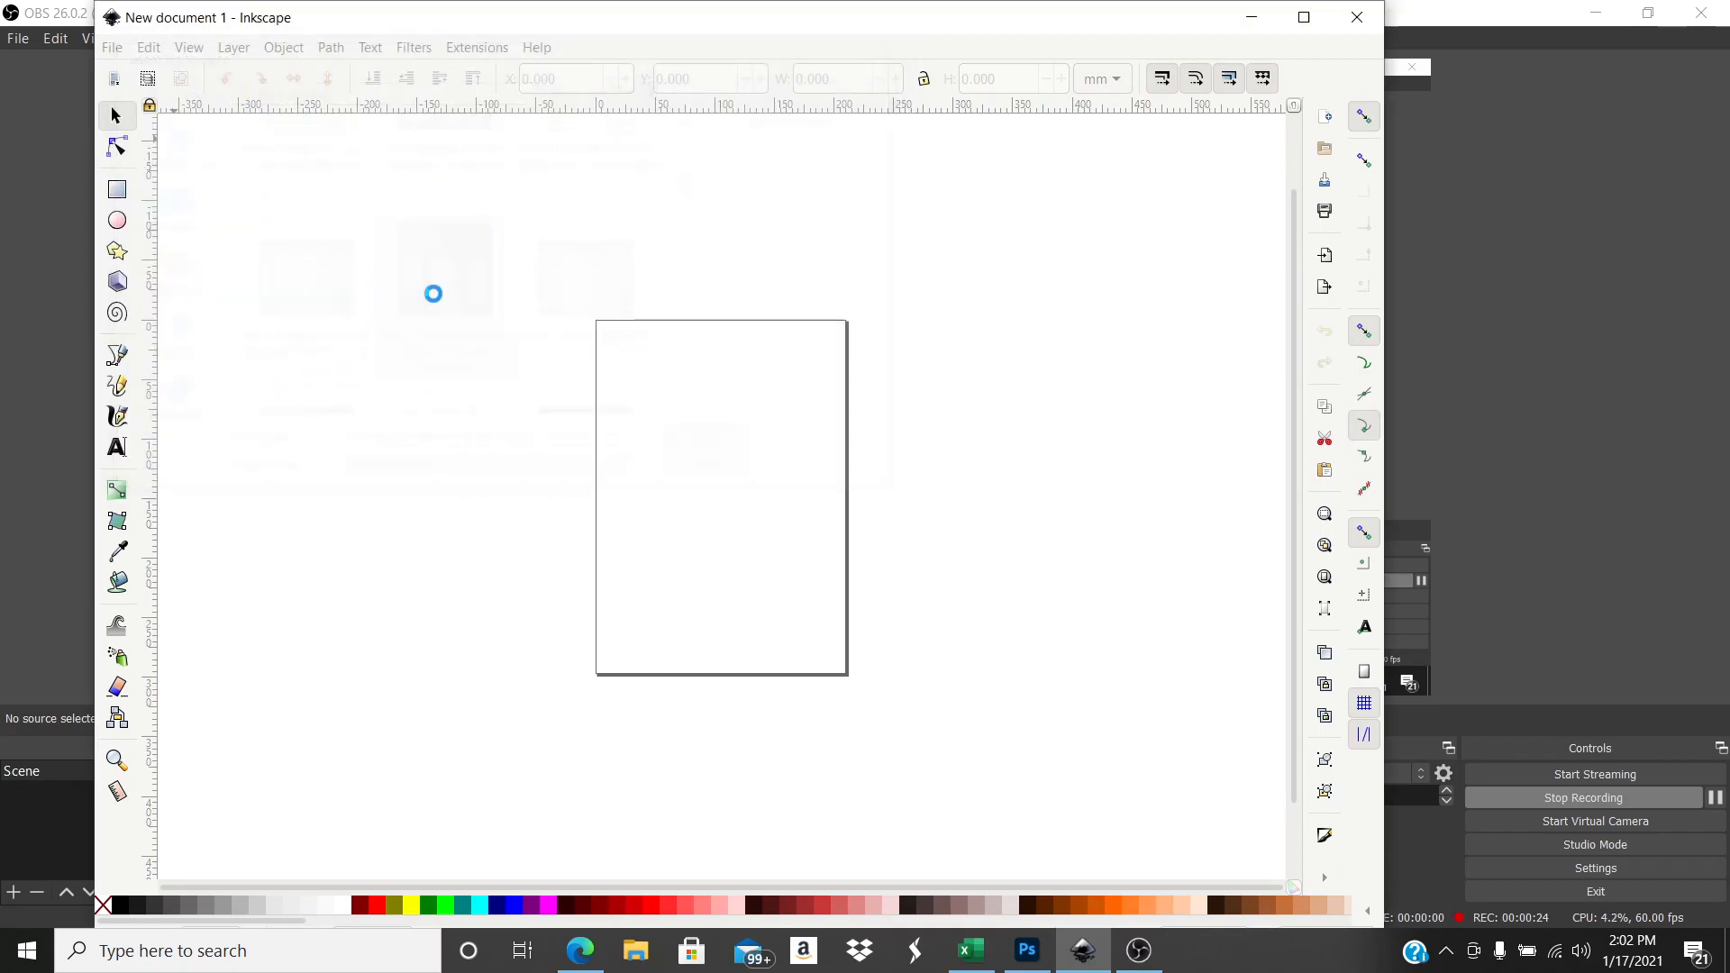
pyautogui.click(882, 635)
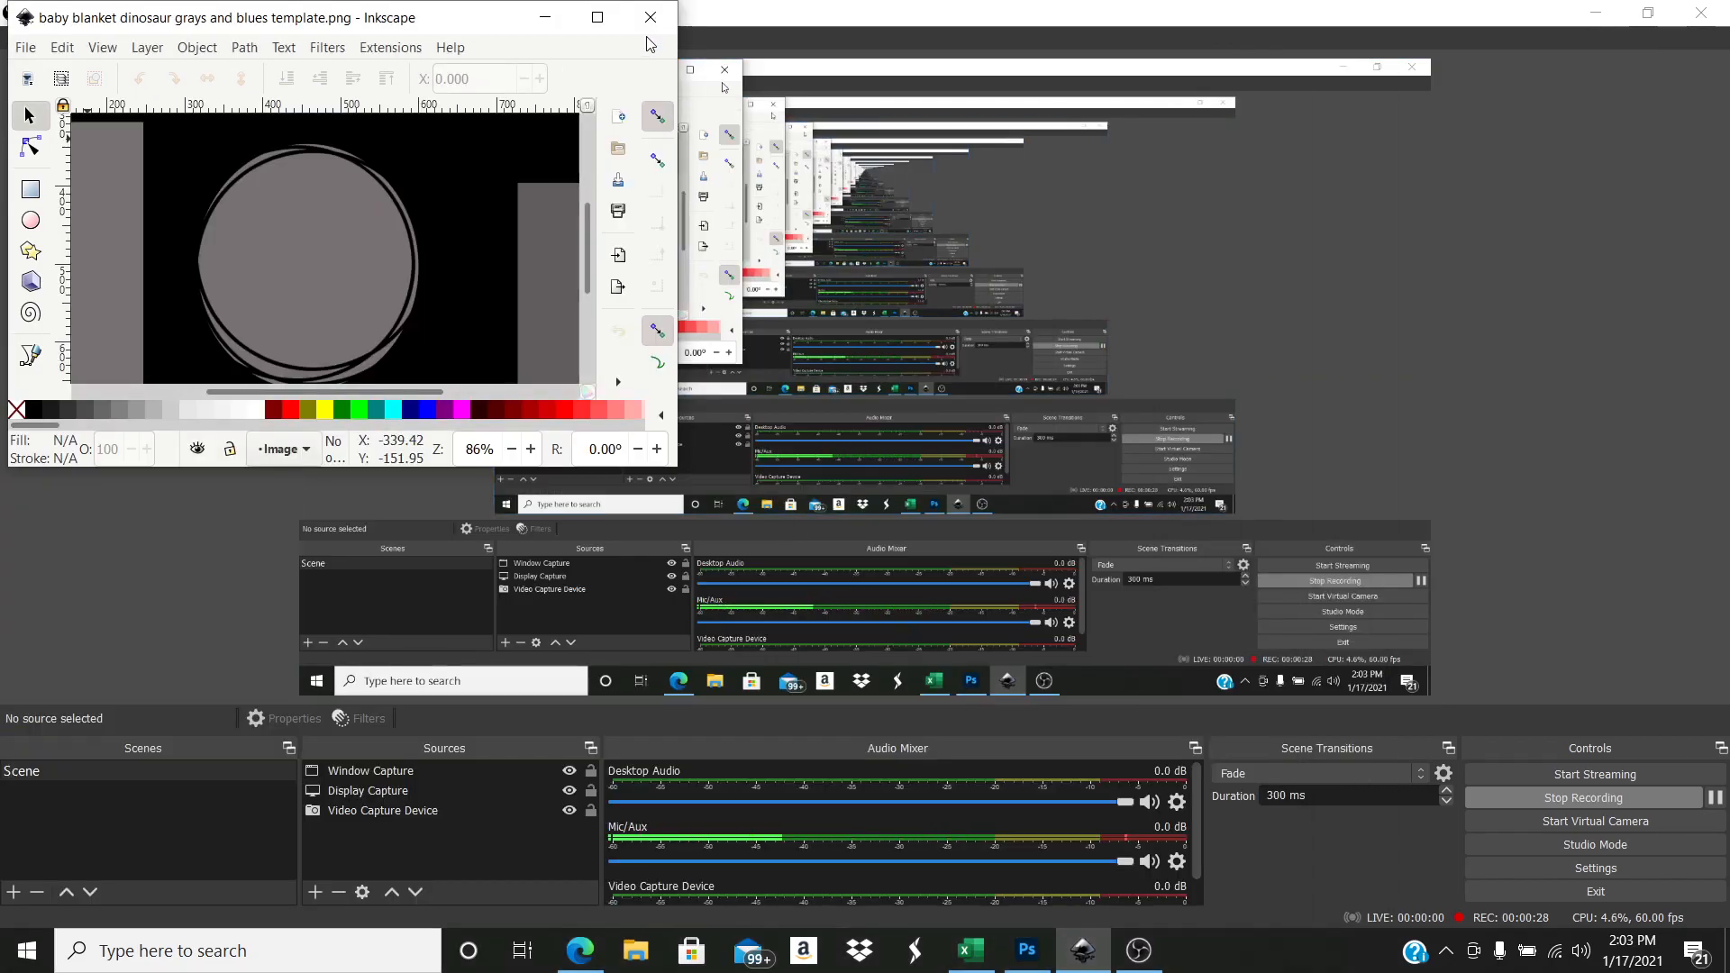
pyautogui.click(597, 16)
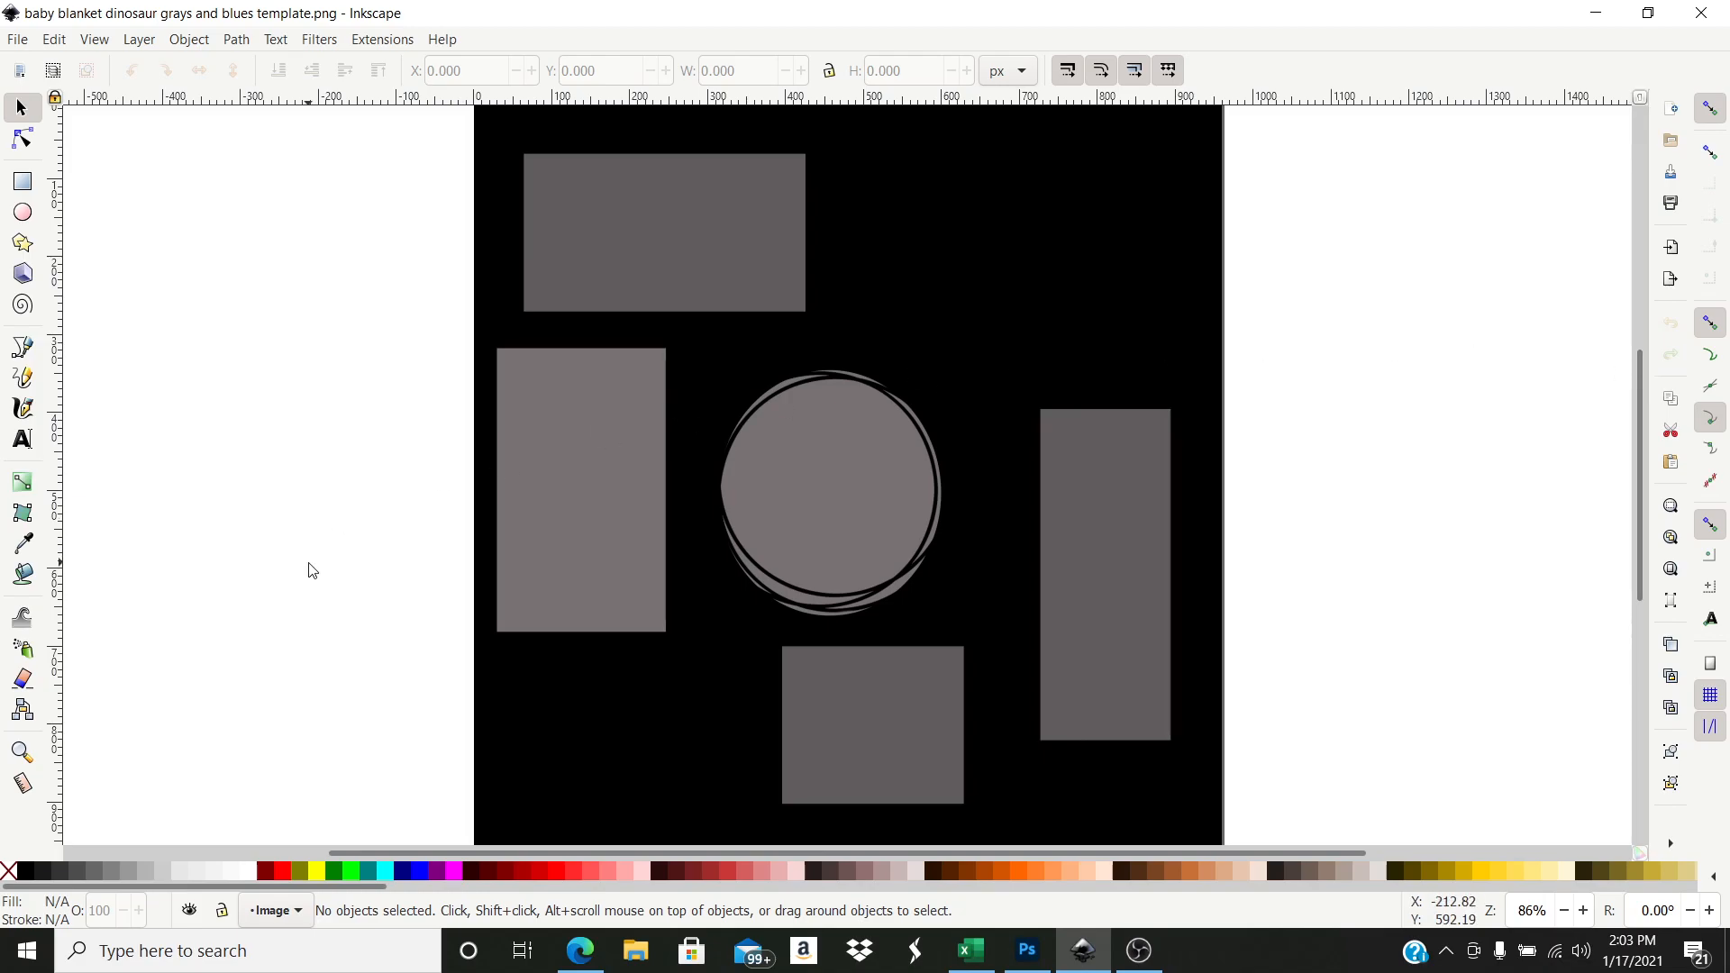
# - Create a text frame filling the upper gray rectangle and enter the child's first name in it
pyautogui.click(23, 440)
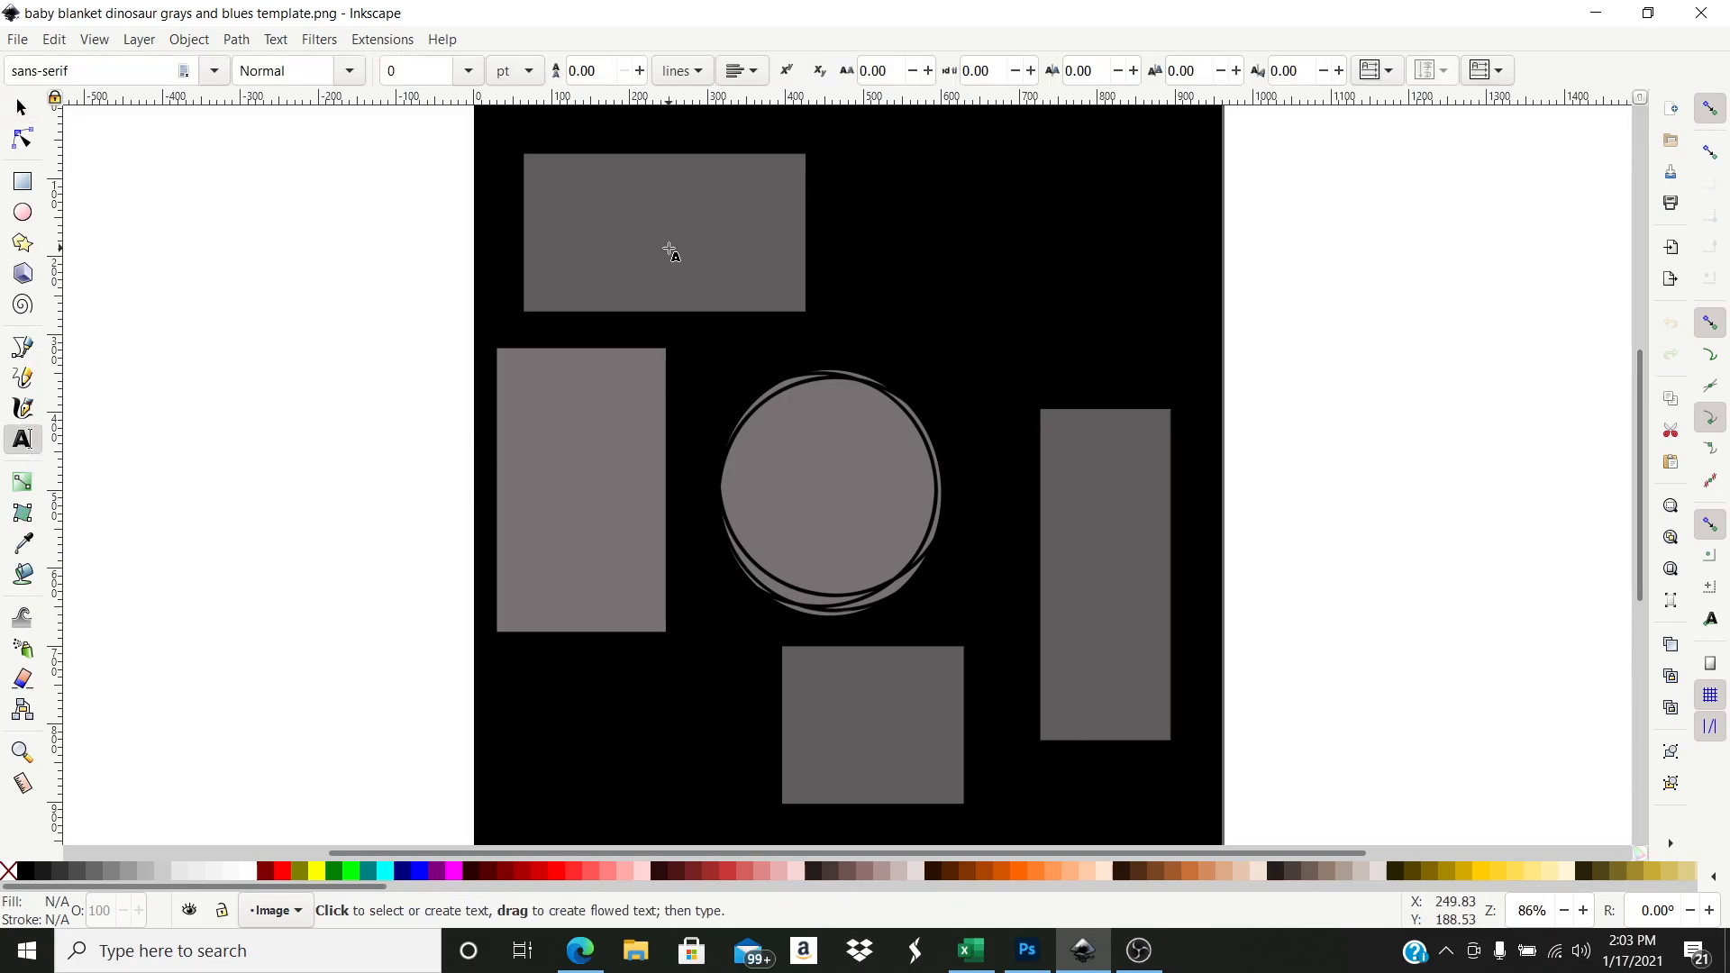
pyautogui.moveTo(530, 161); pyautogui.dragTo(799, 307)
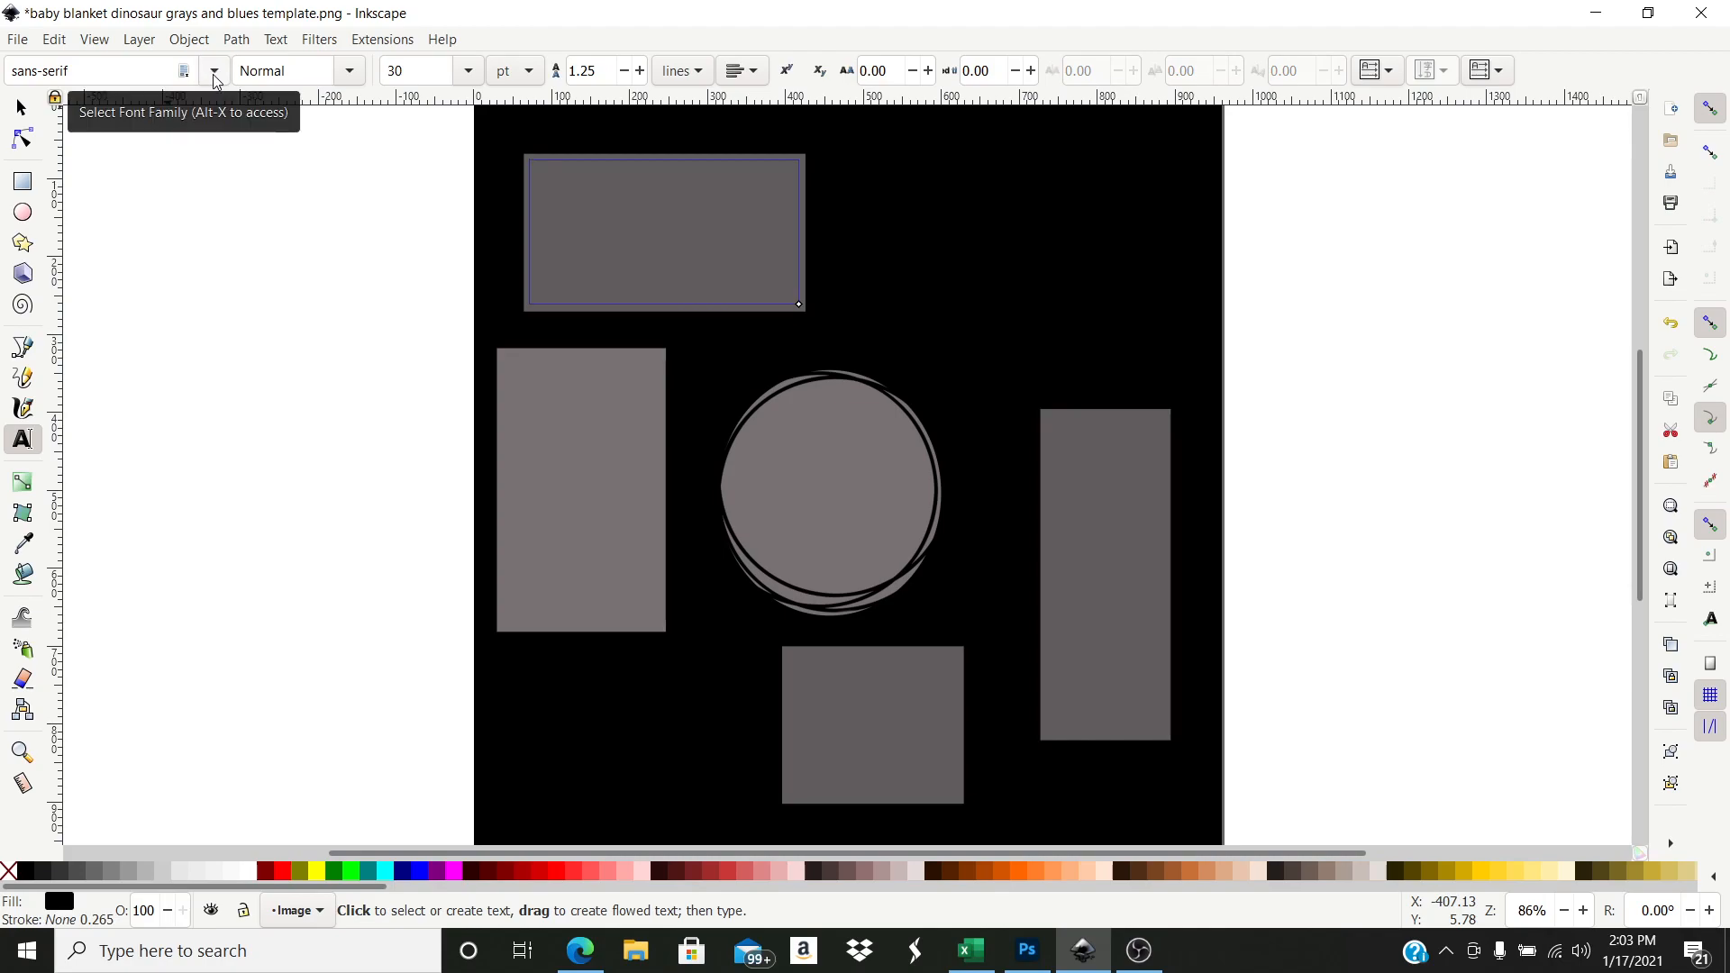
pyautogui.write('Cooper')
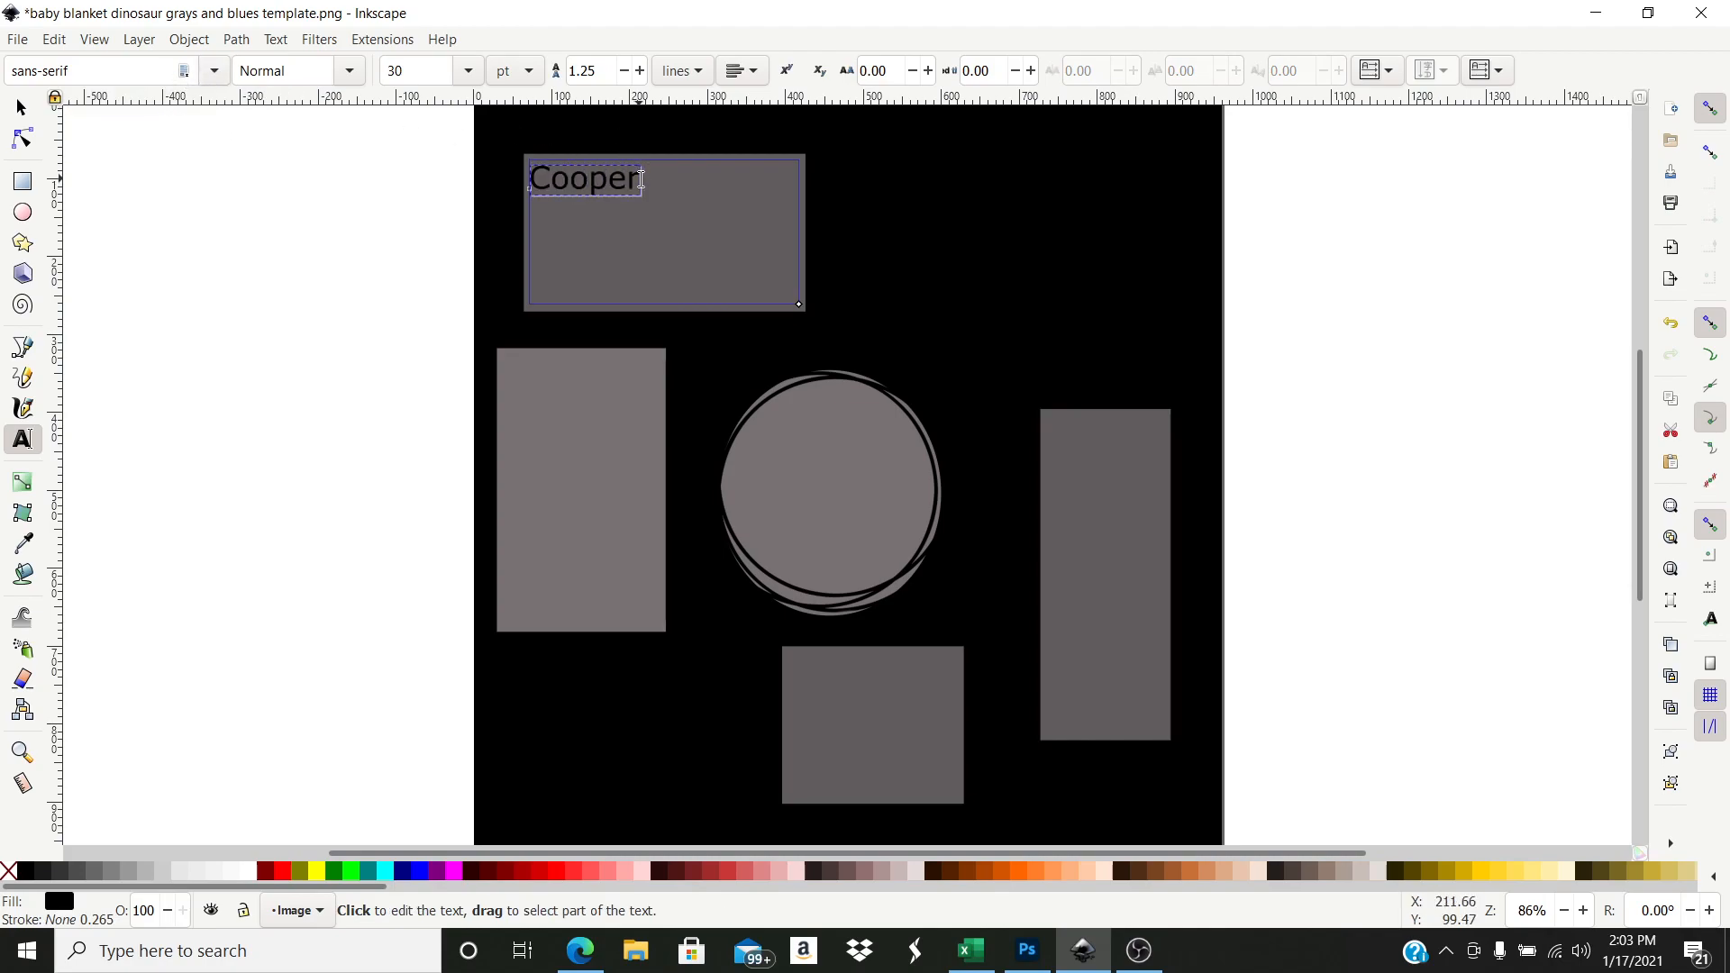
# - Set the font of the whole name in the upper rectangle to Sherlyn
pyautogui.moveTo(645, 180); pyautogui.dragTo(529, 180)
pyautogui.click(217, 72)
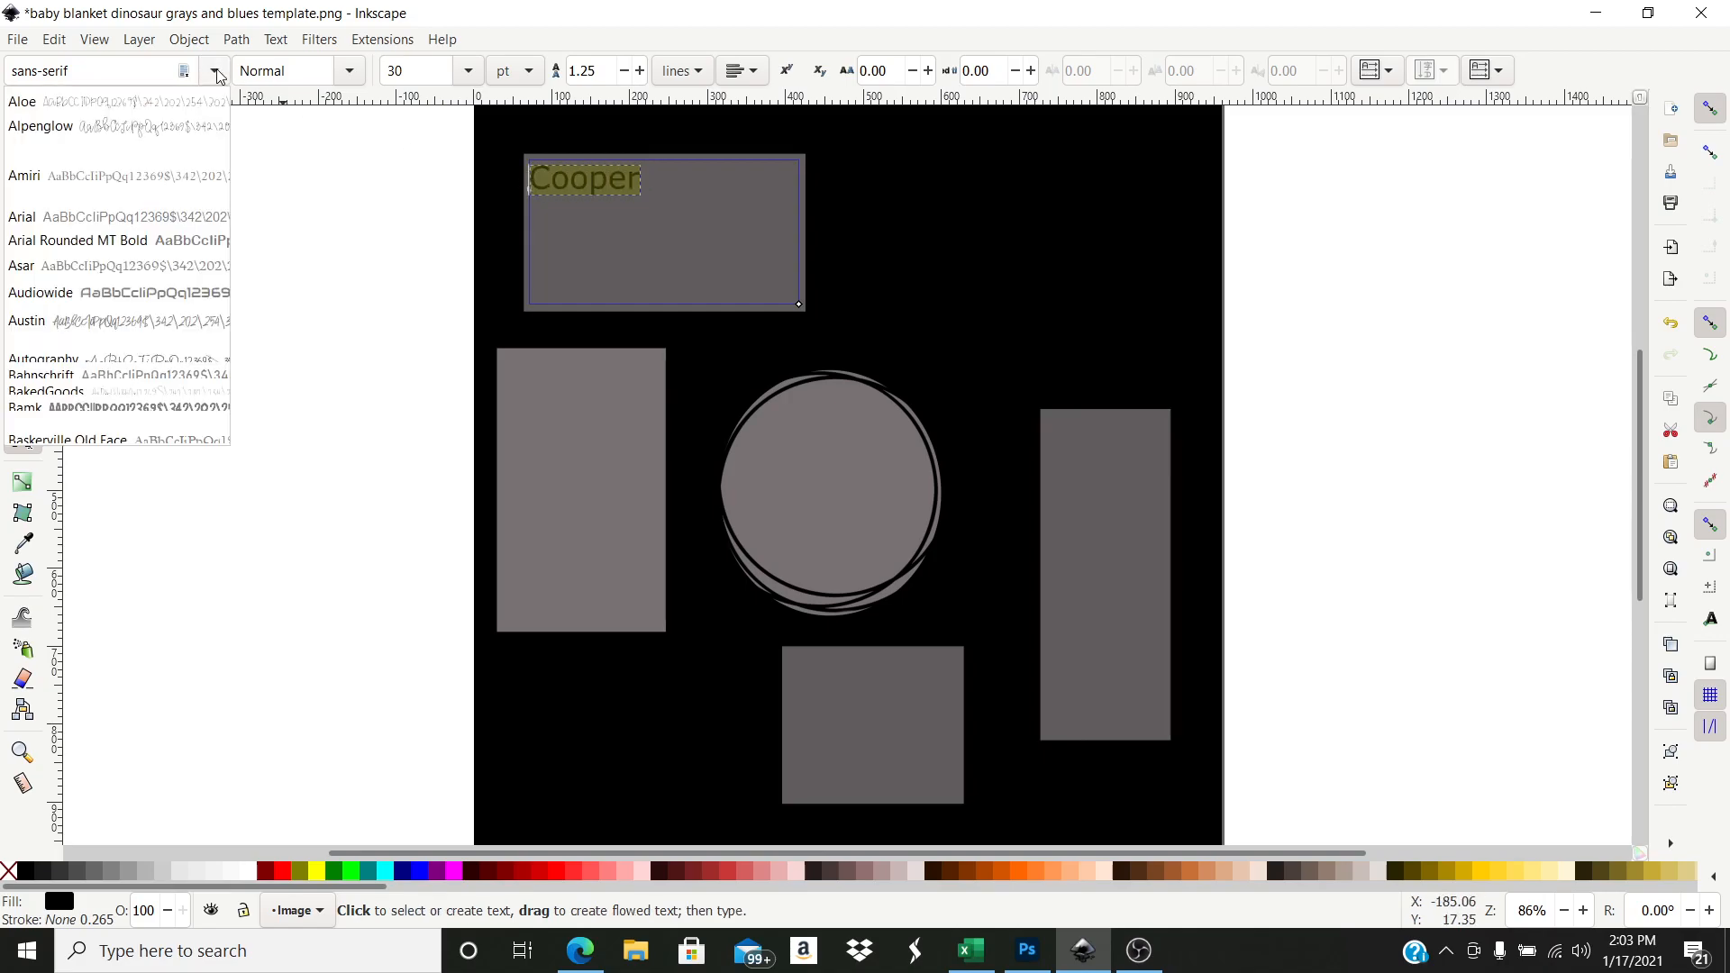
pyautogui.scroll(-20, 165, 181)
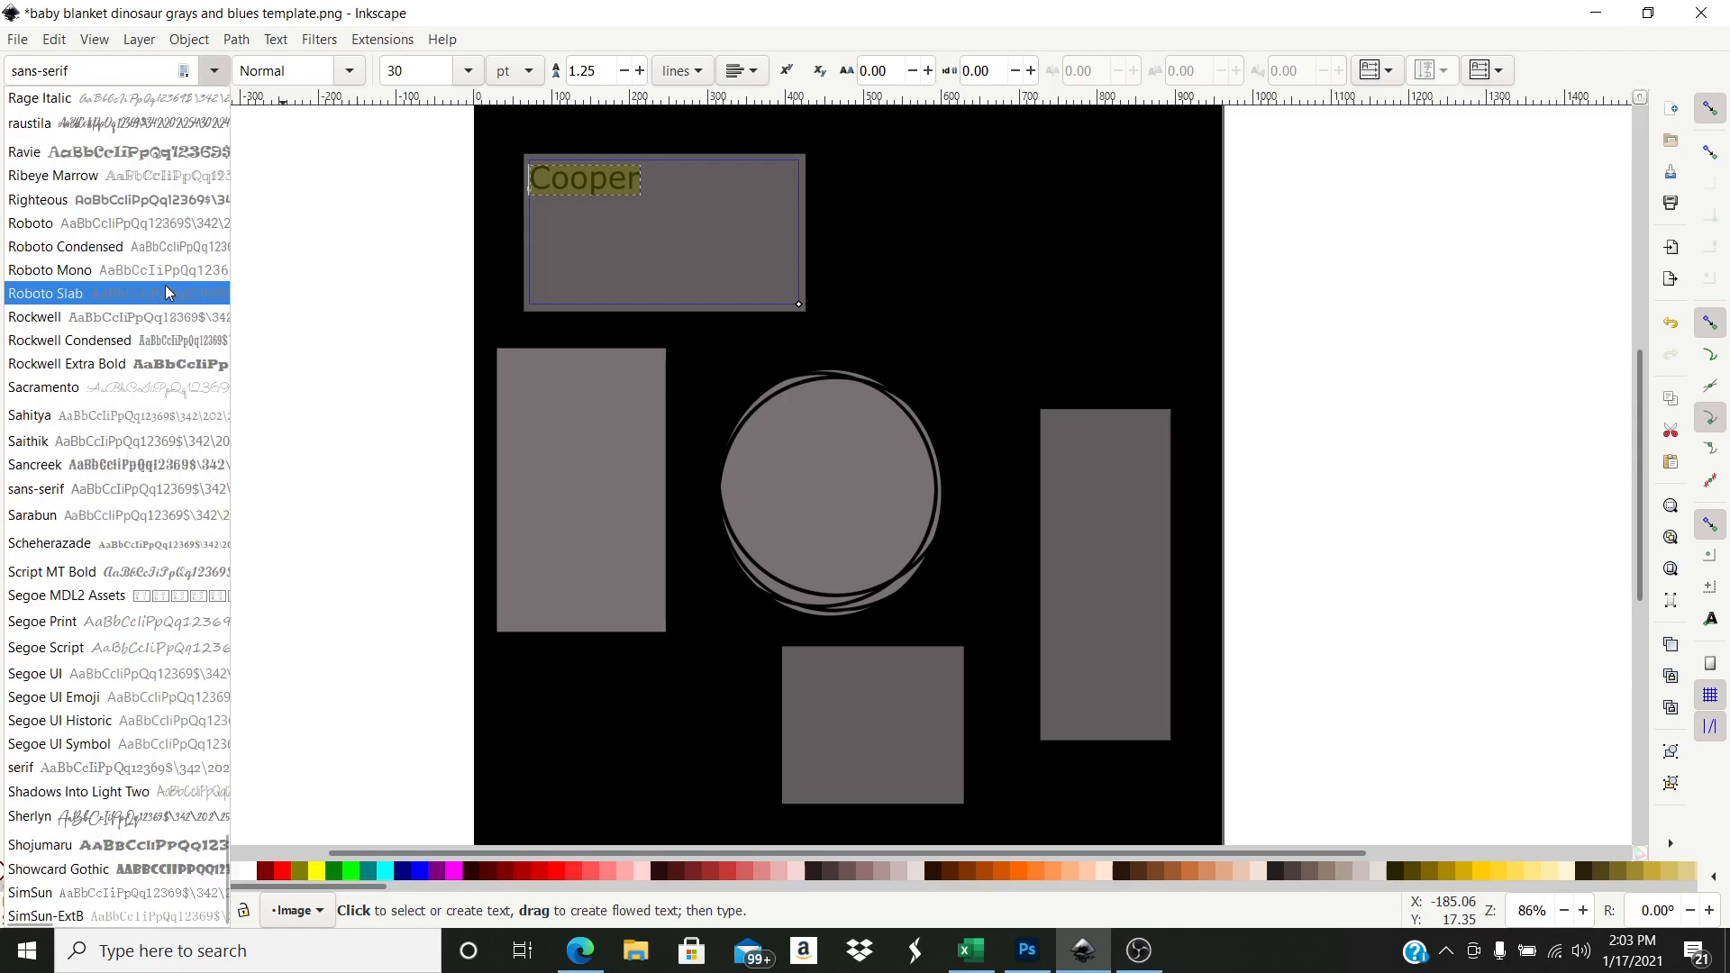
pyautogui.scroll(-5, 139, 406)
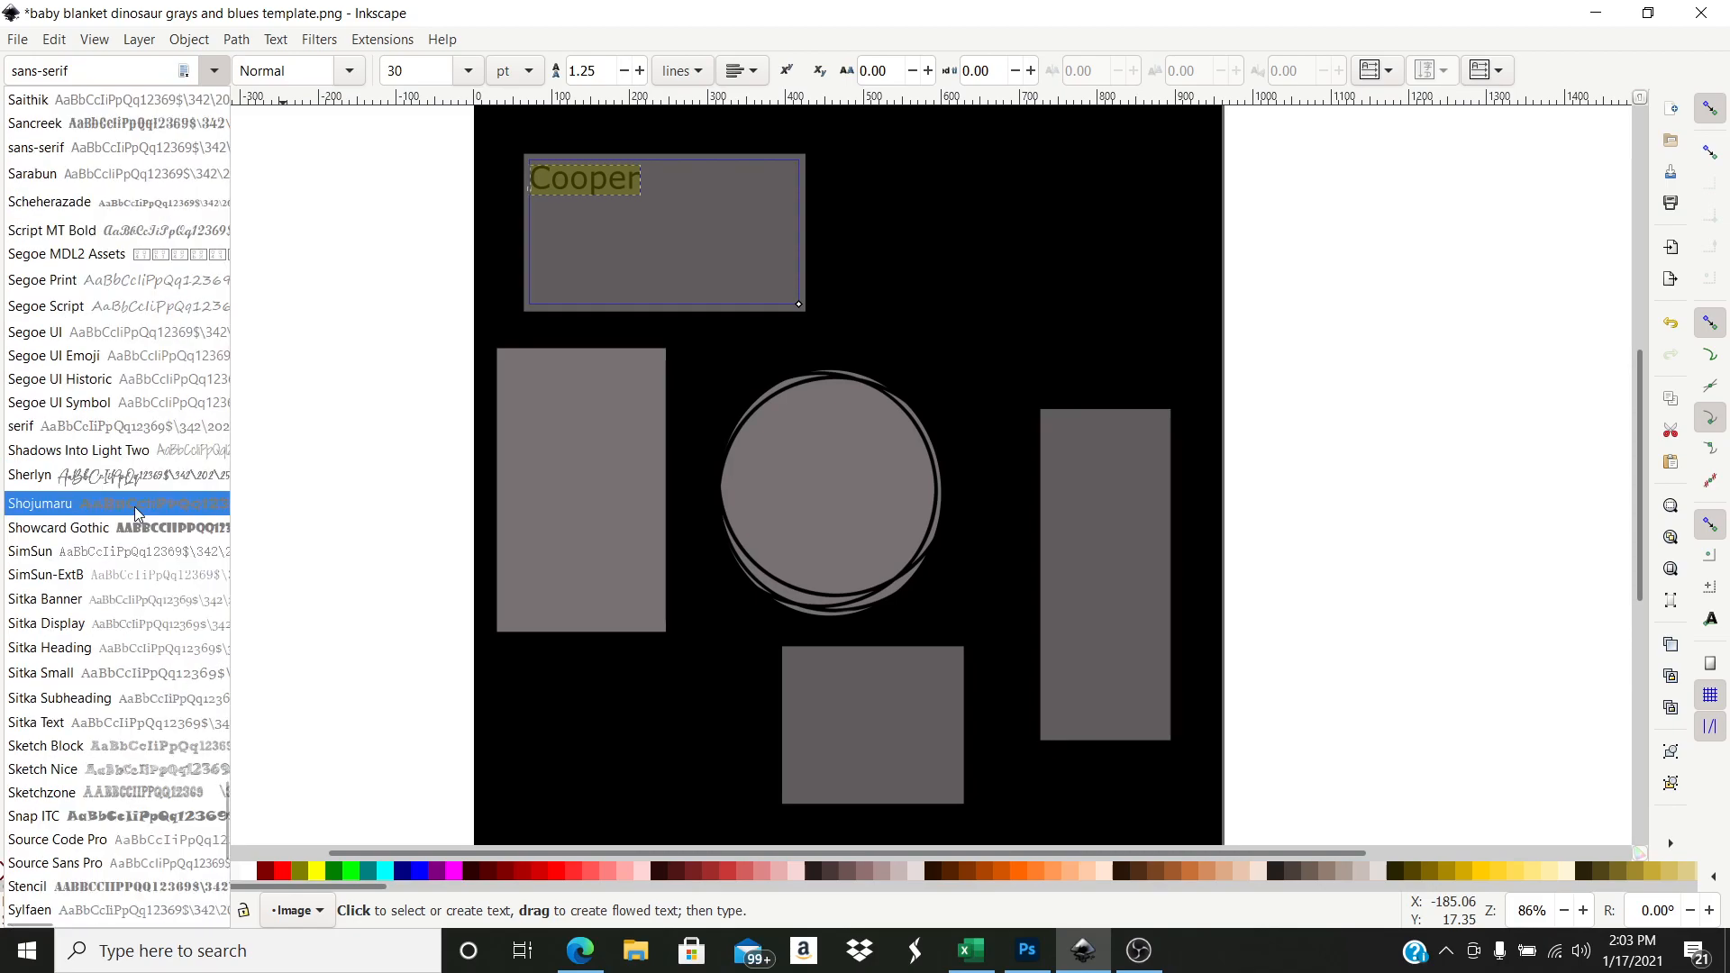
pyautogui.click(142, 479)
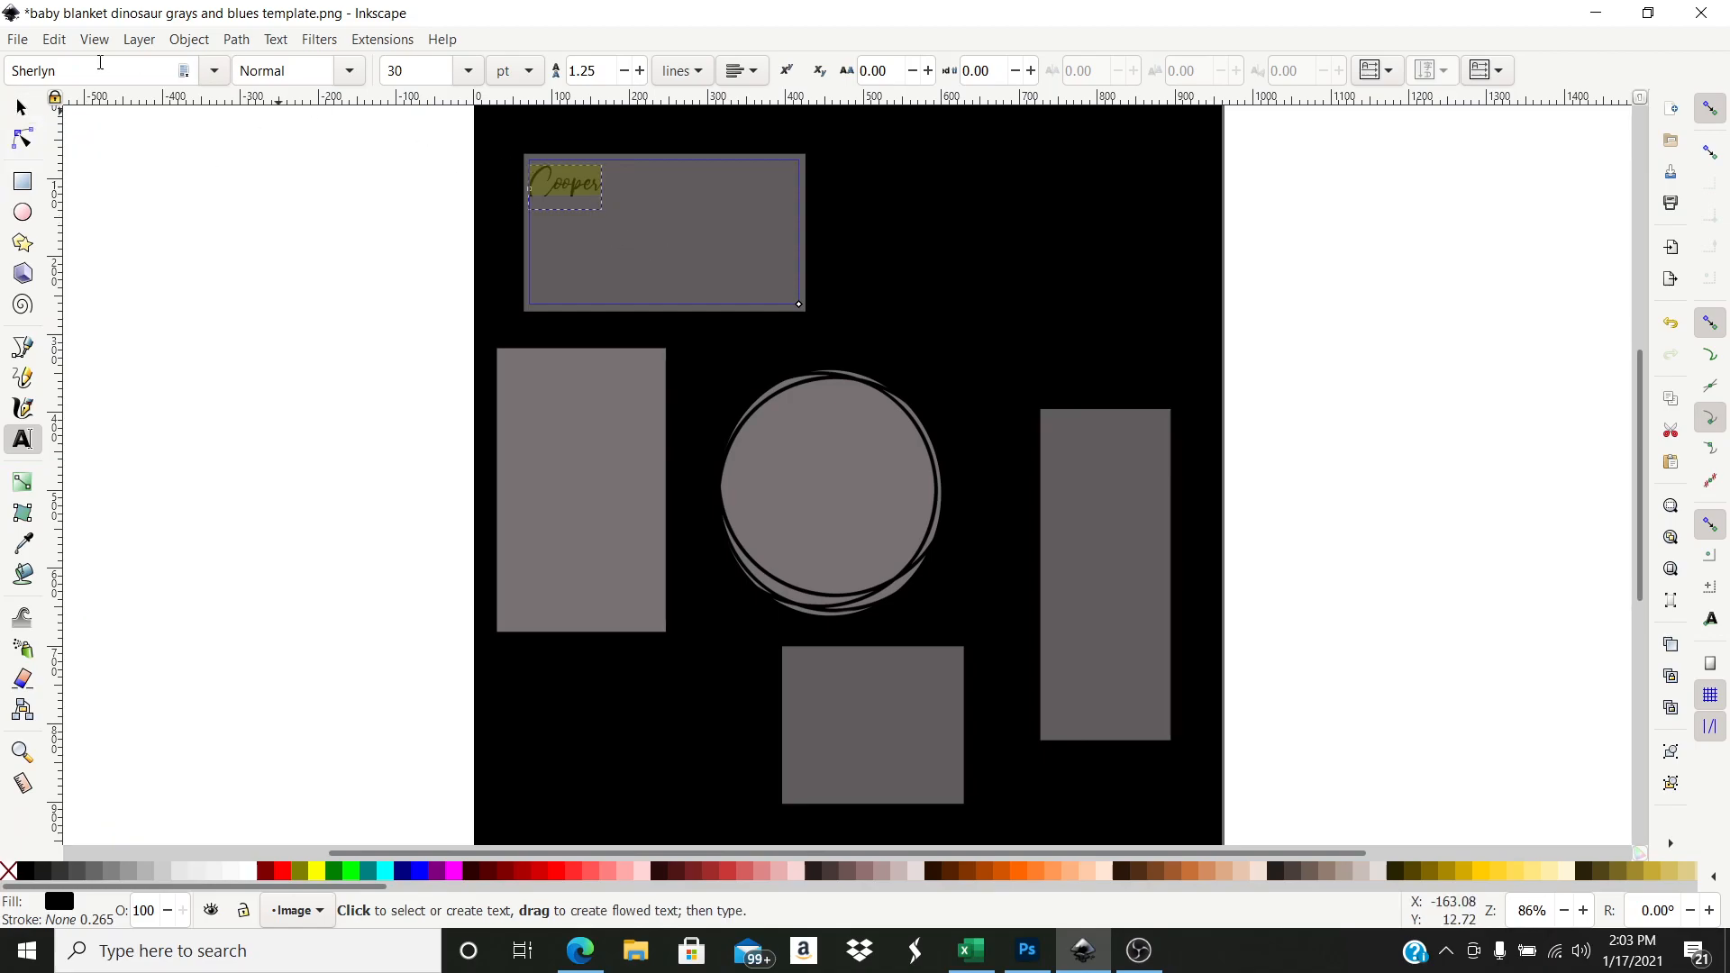
# - Stretch the name to fill the upper gray rectangle, about 354 by 199 px, and deselect it
pyautogui.click(20, 109)
pyautogui.moveTo(607, 213); pyautogui.dragTo(809, 316)
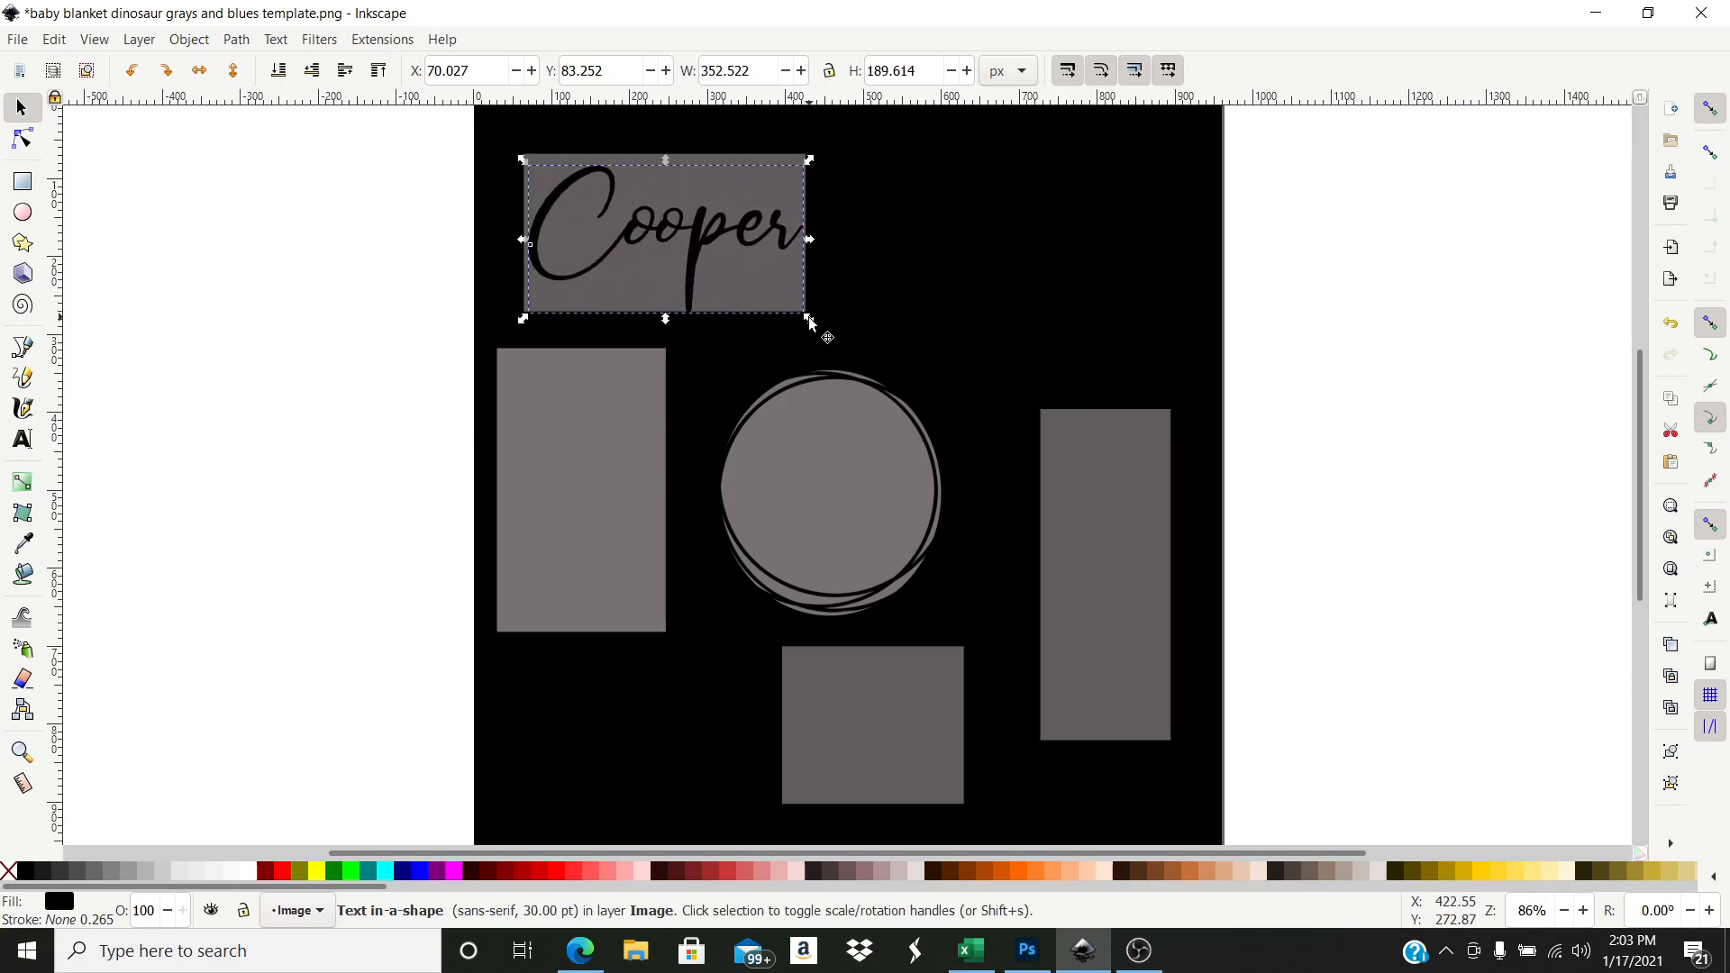
pyautogui.moveTo(666, 161); pyautogui.dragTo(665, 154)
pyautogui.moveTo(525, 241); pyautogui.dragTo(525, 238)
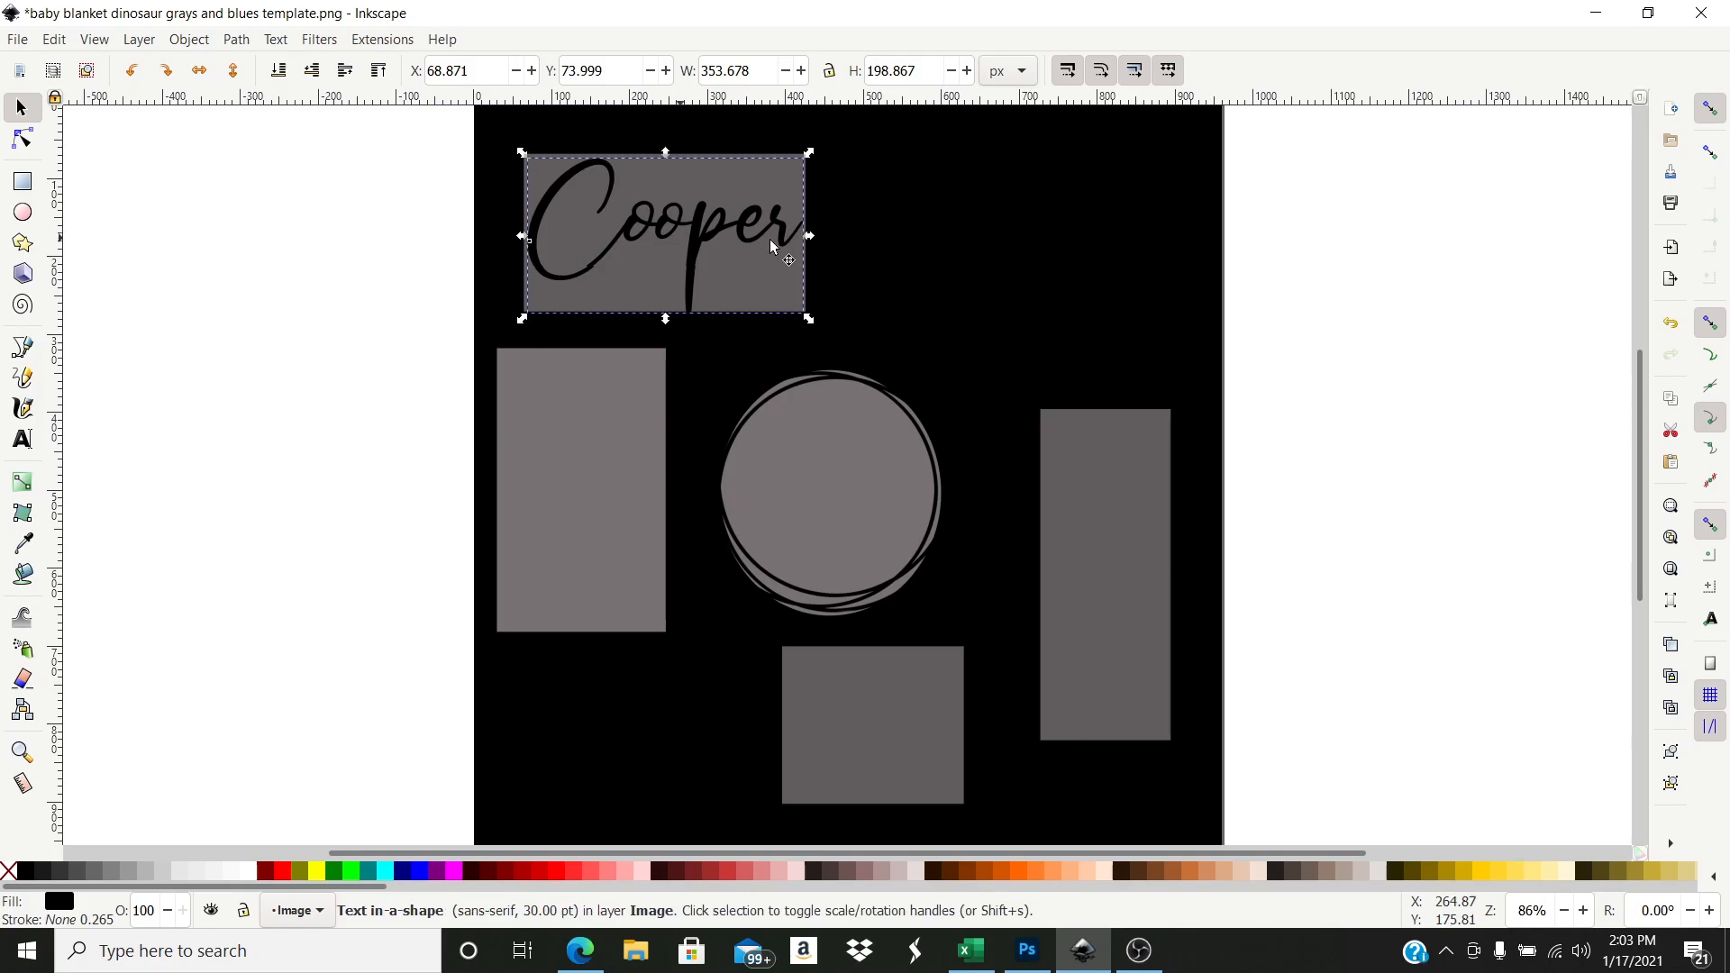
pyautogui.click(1562, 342)
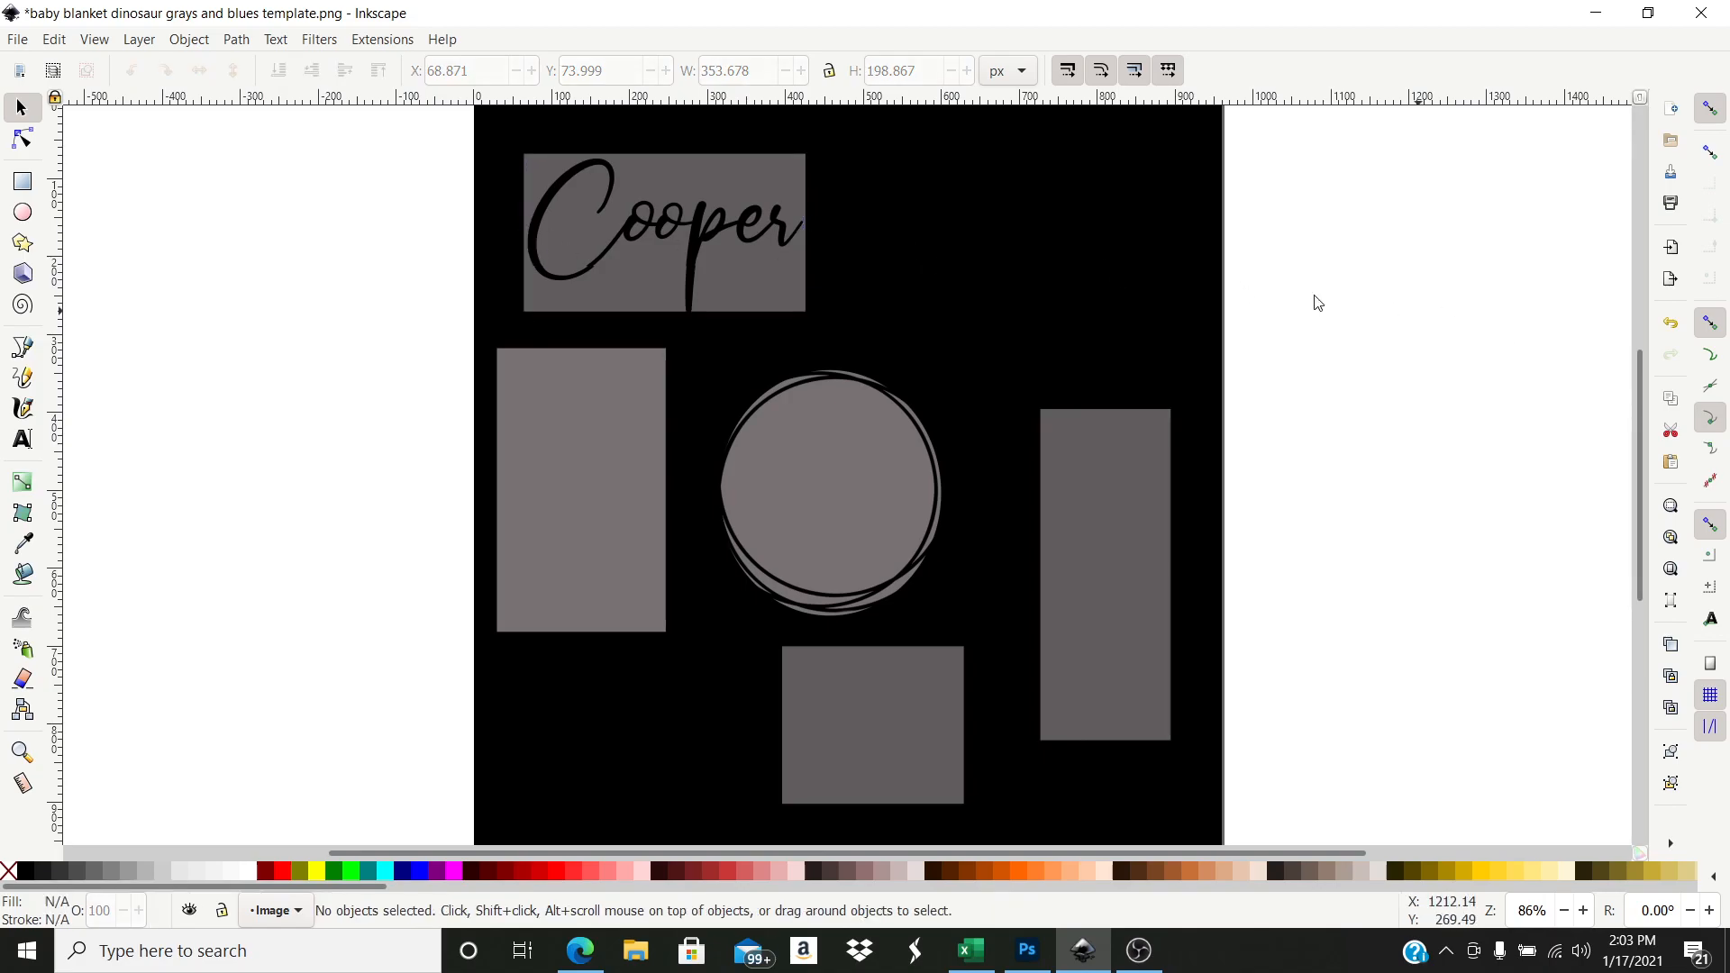
# - Change the font of the whole name in the upper rectangle to Segoe Script
pyautogui.doubleClick(705, 236)
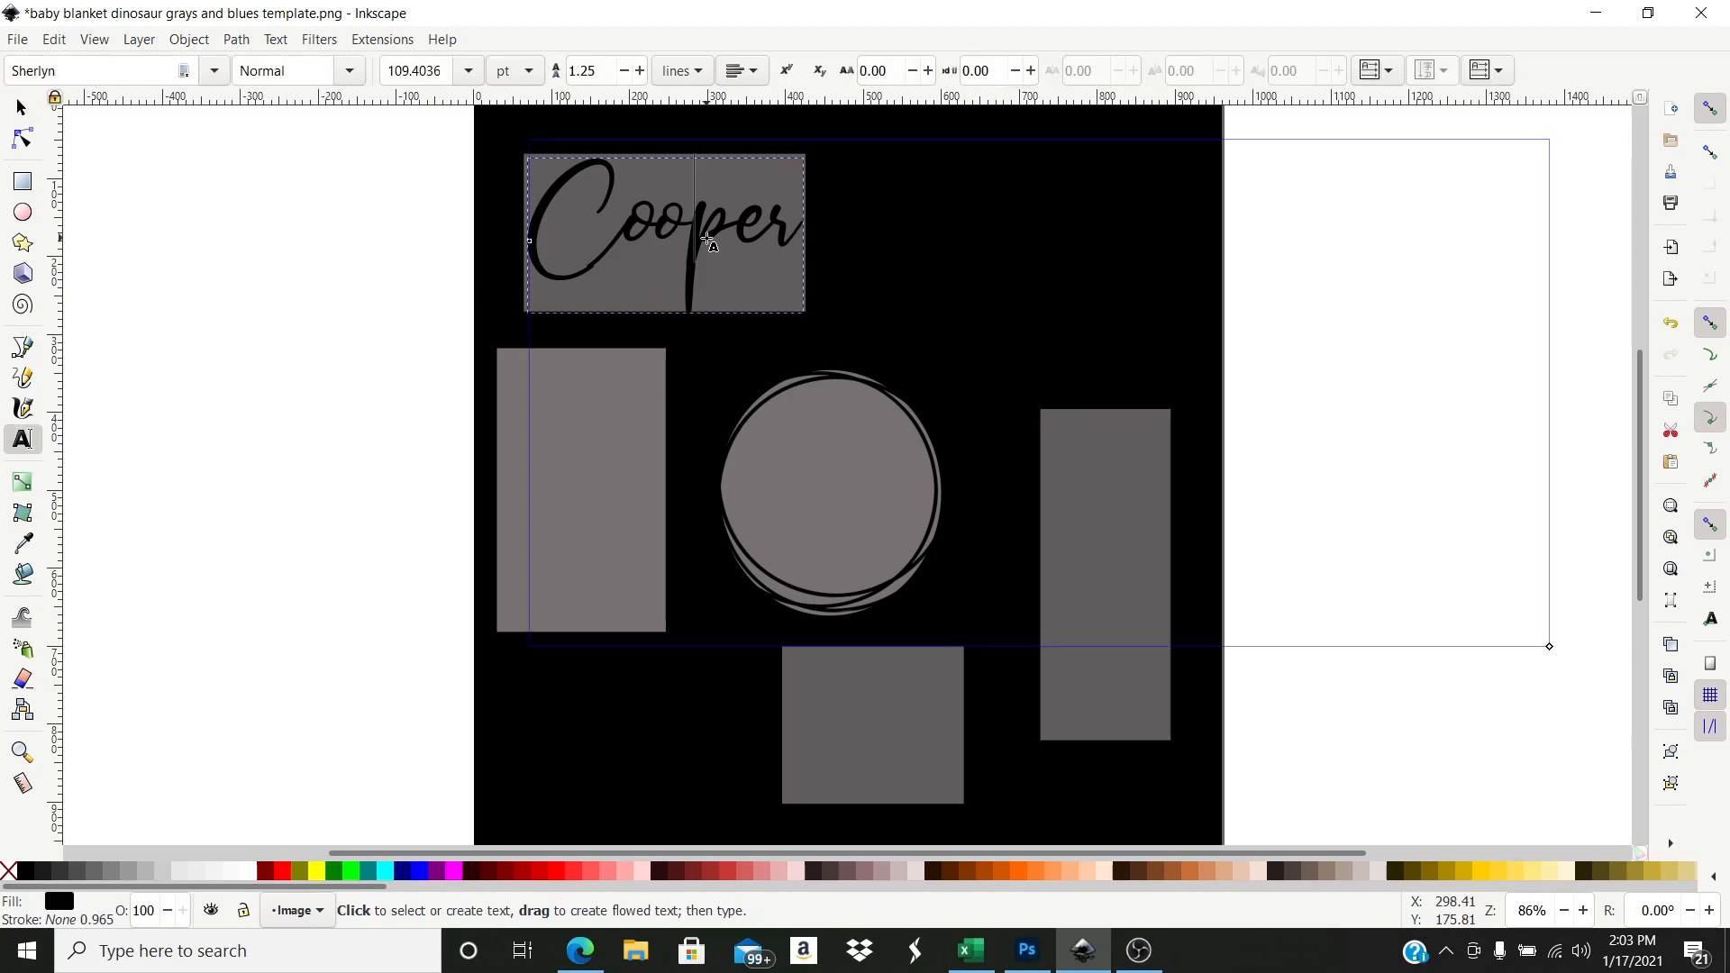
pyautogui.moveTo(798, 236); pyautogui.dragTo(541, 241)
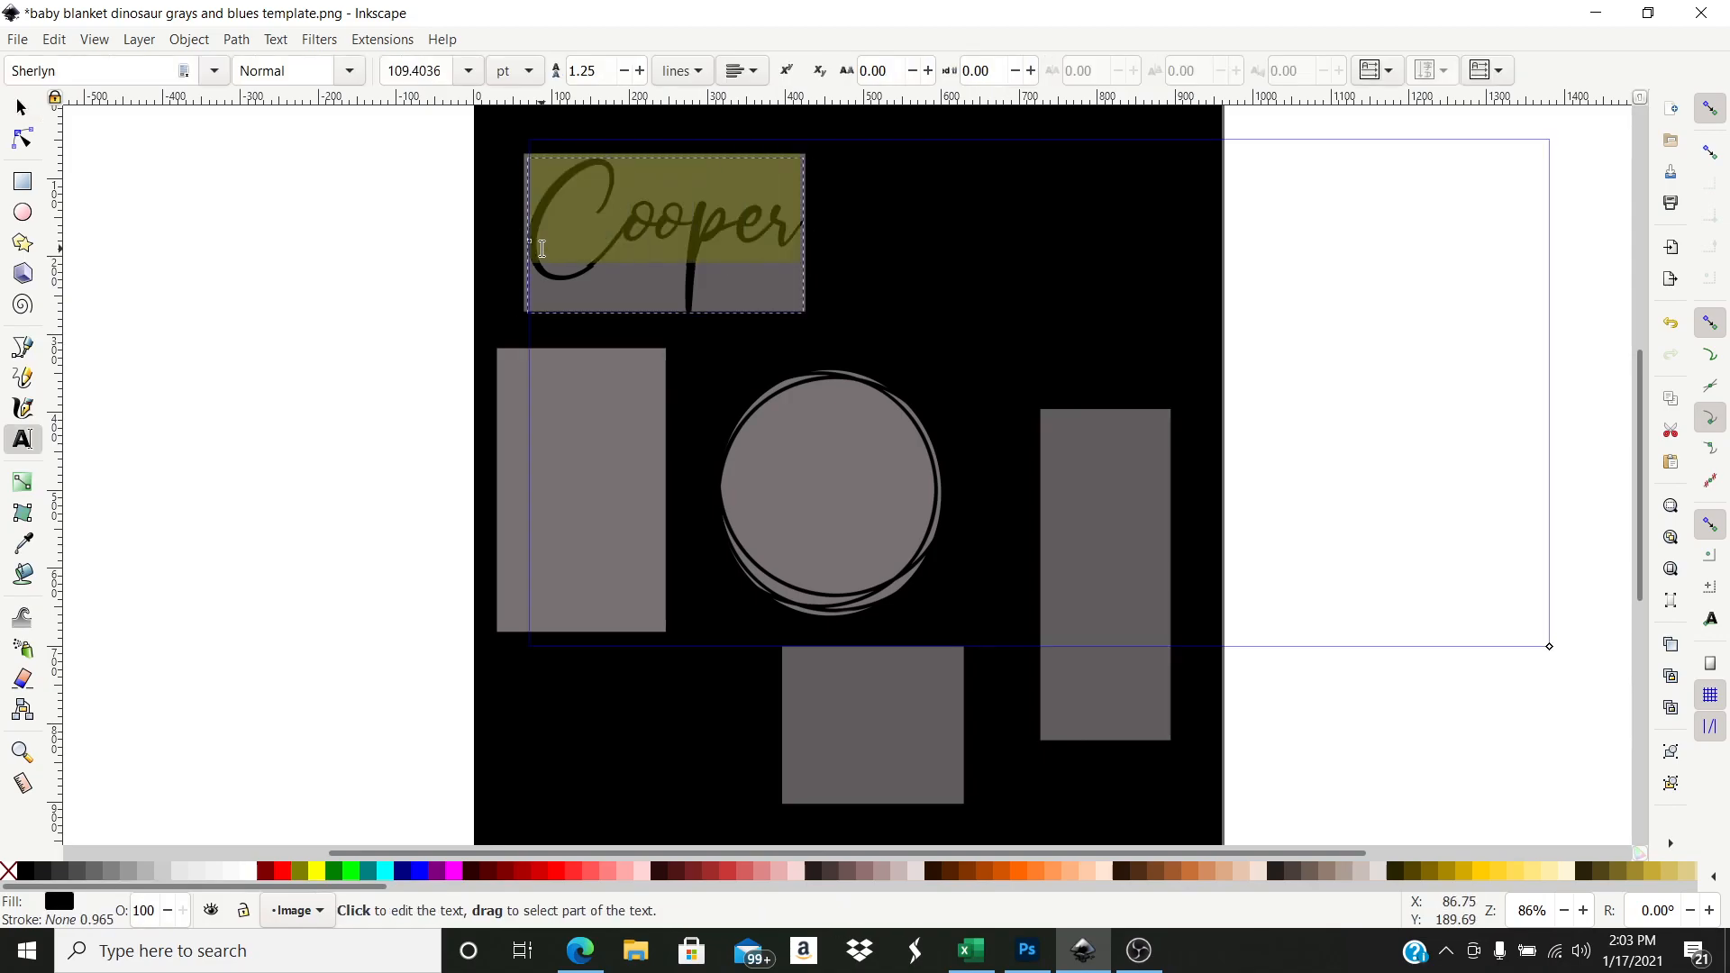
pyautogui.click(215, 71)
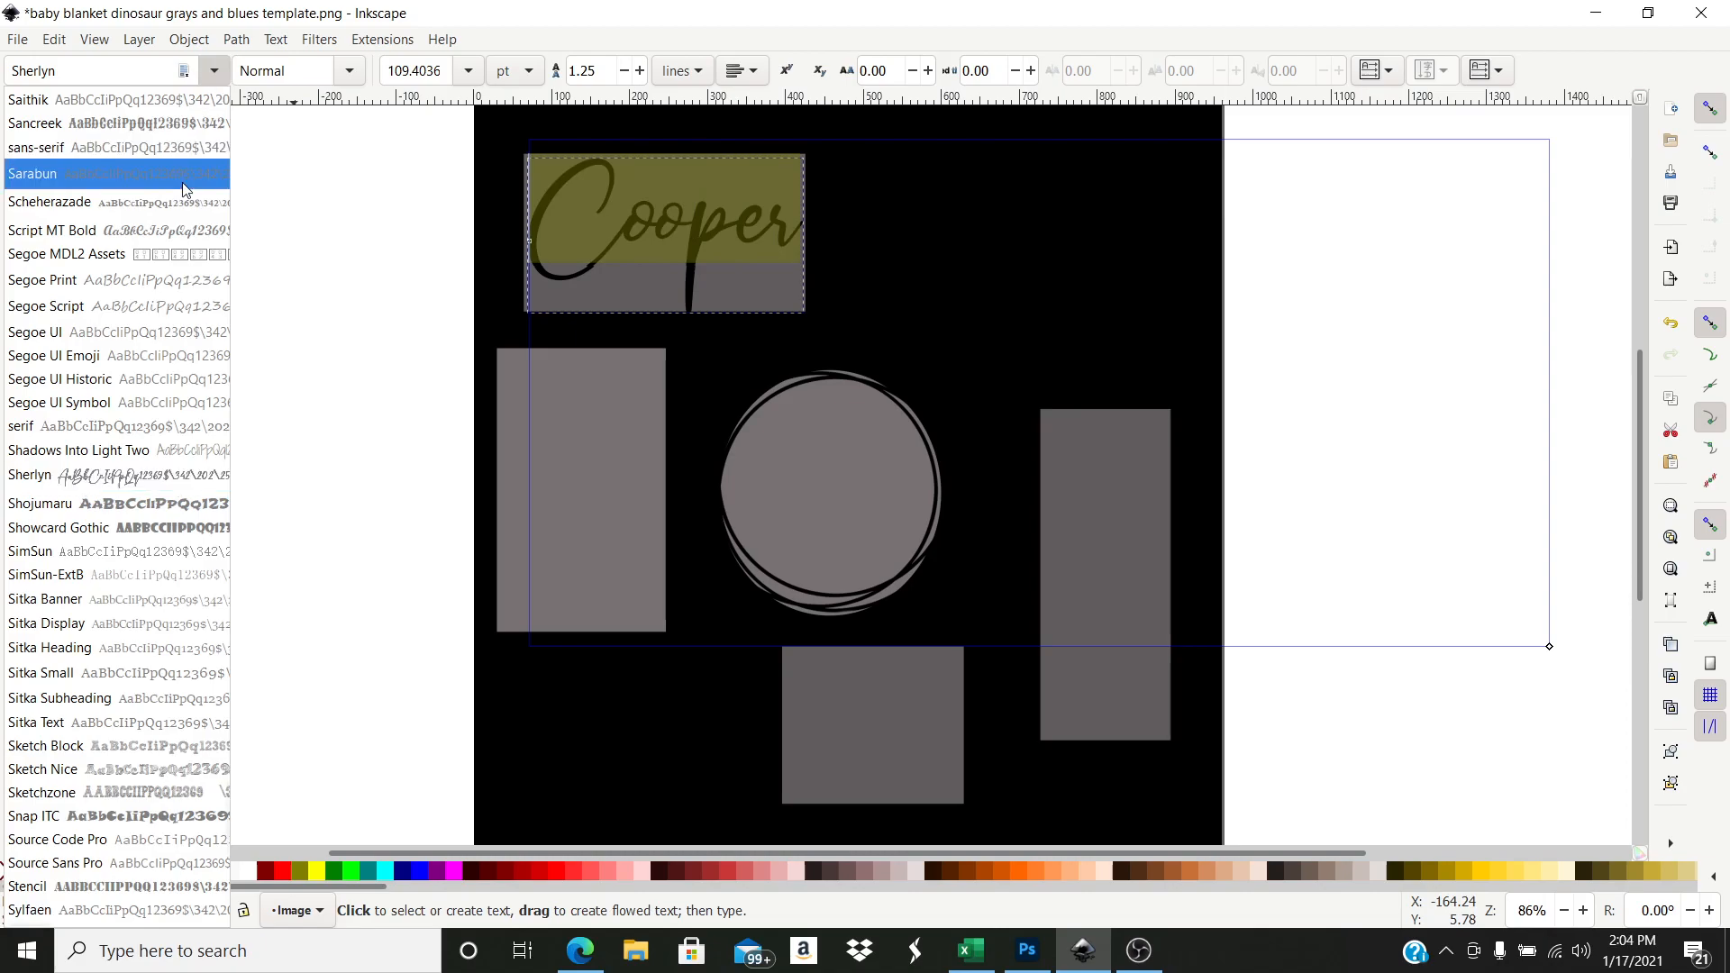
pyautogui.click(151, 319)
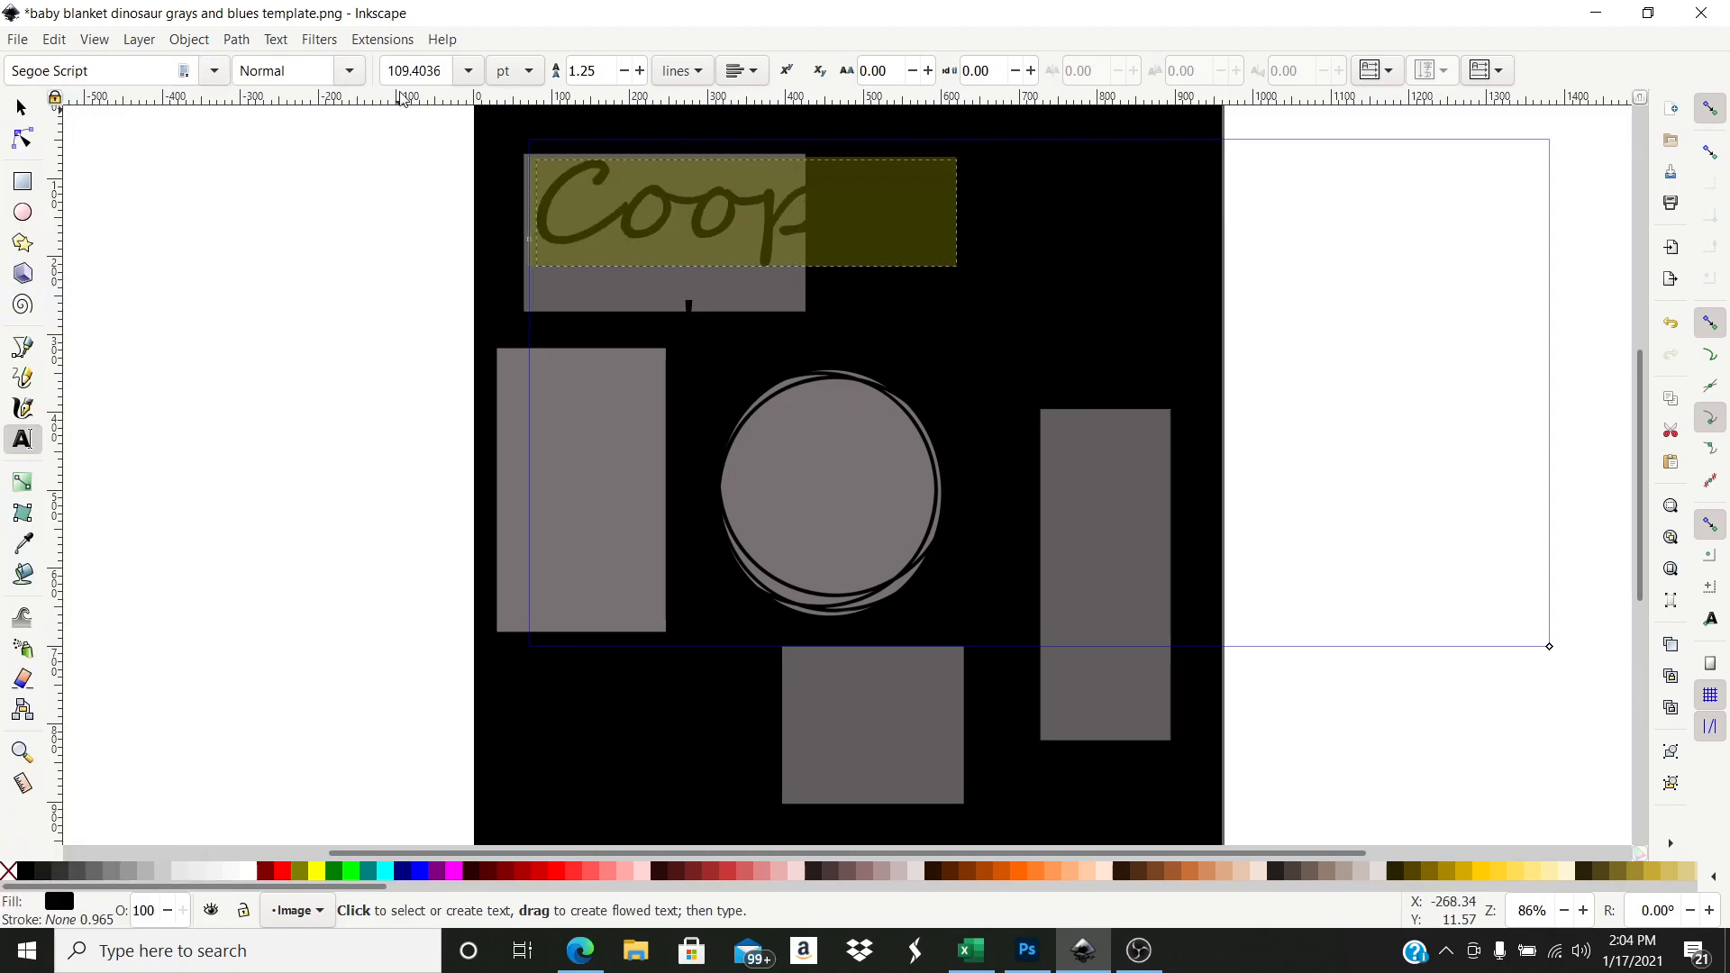
# - Resize the name to fit inside the upper gray rectangle, about 353 by 189 px, and deselect it
pyautogui.click(22, 108)
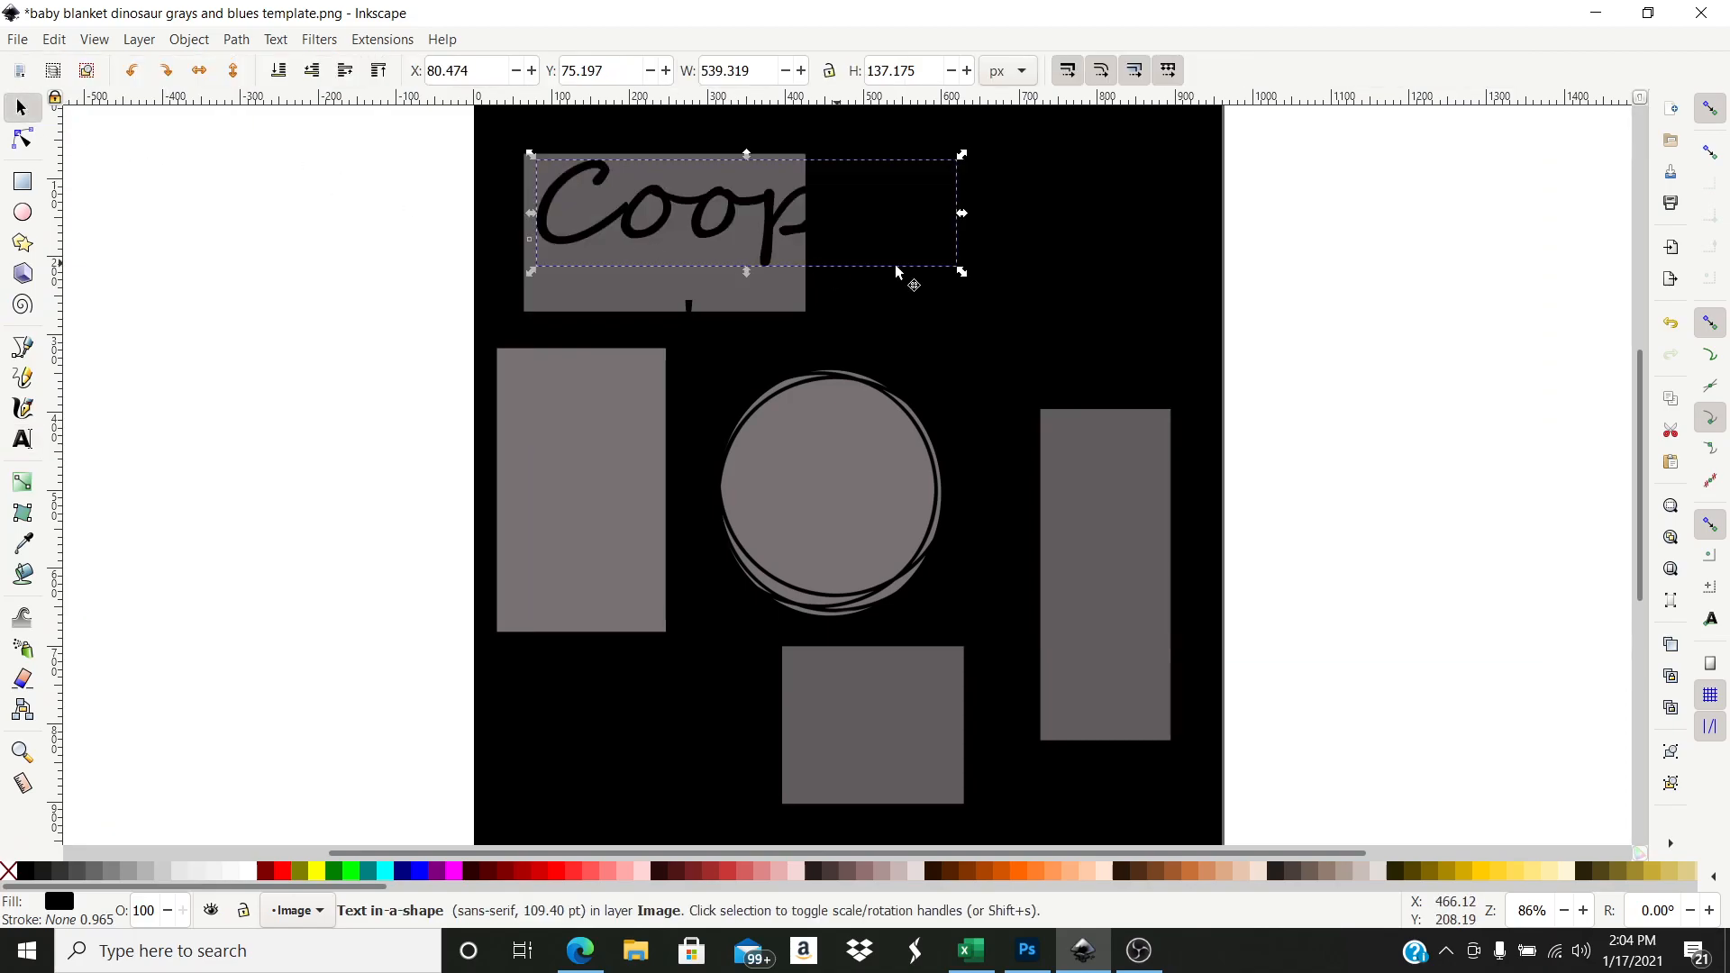
pyautogui.moveTo(956, 272); pyautogui.dragTo(804, 310)
pyautogui.moveTo(531, 233); pyautogui.dragTo(528, 234)
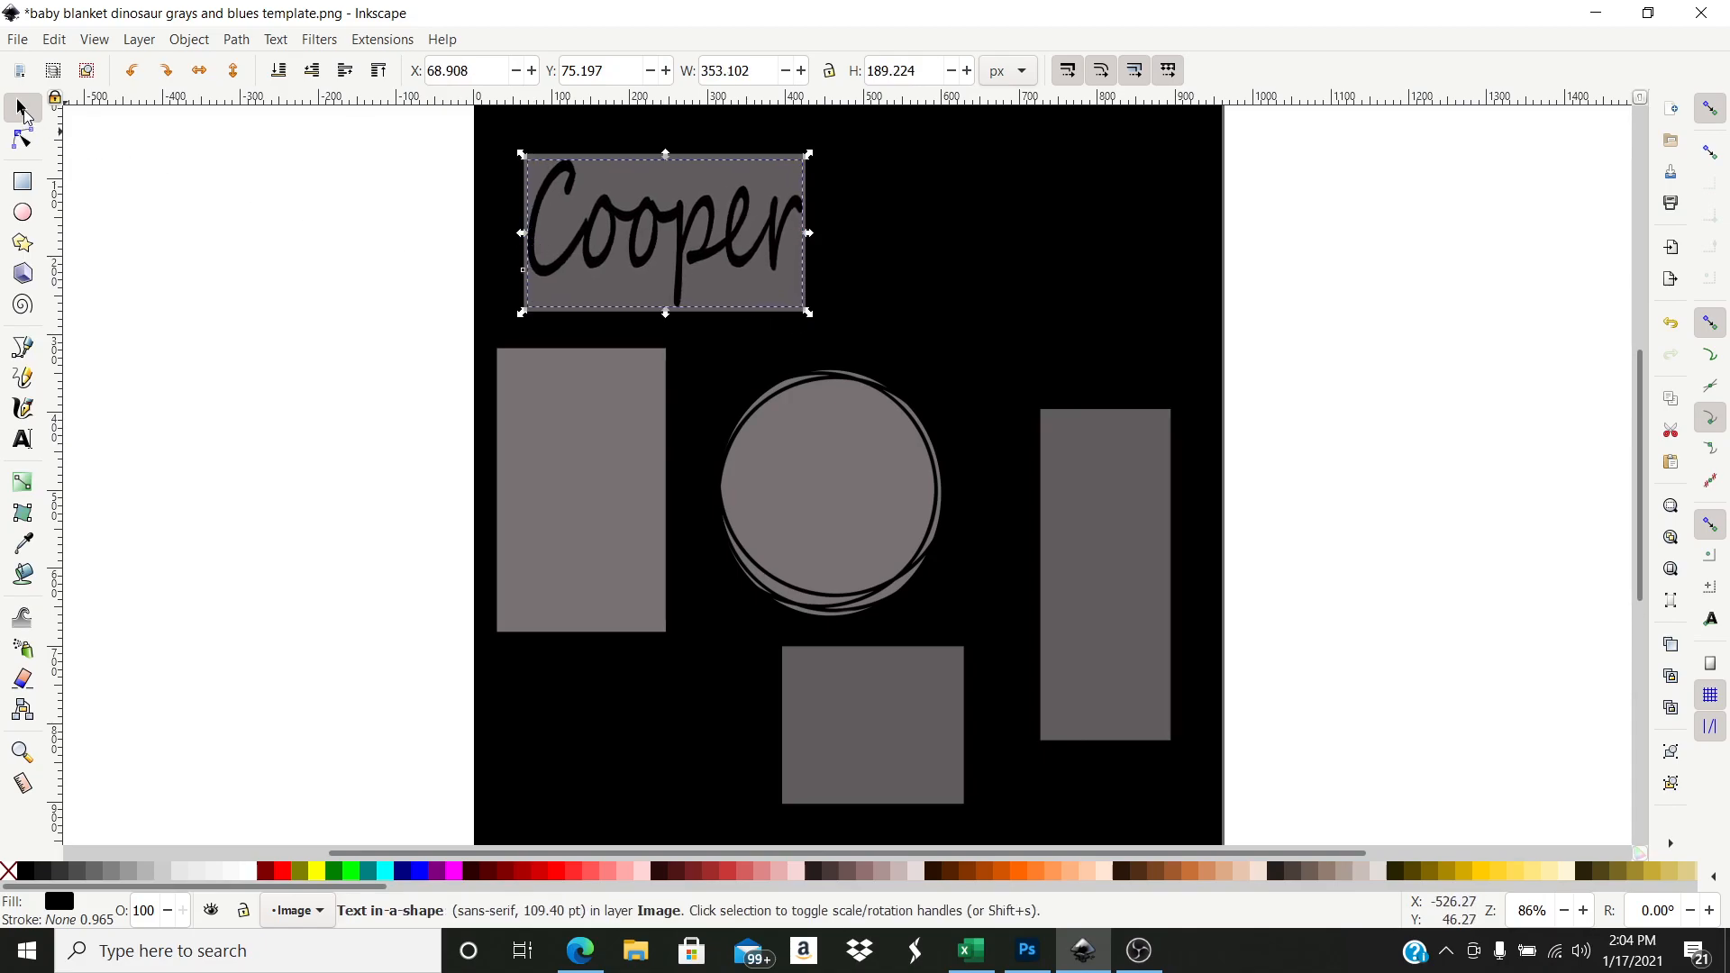
pyautogui.click(393, 356)
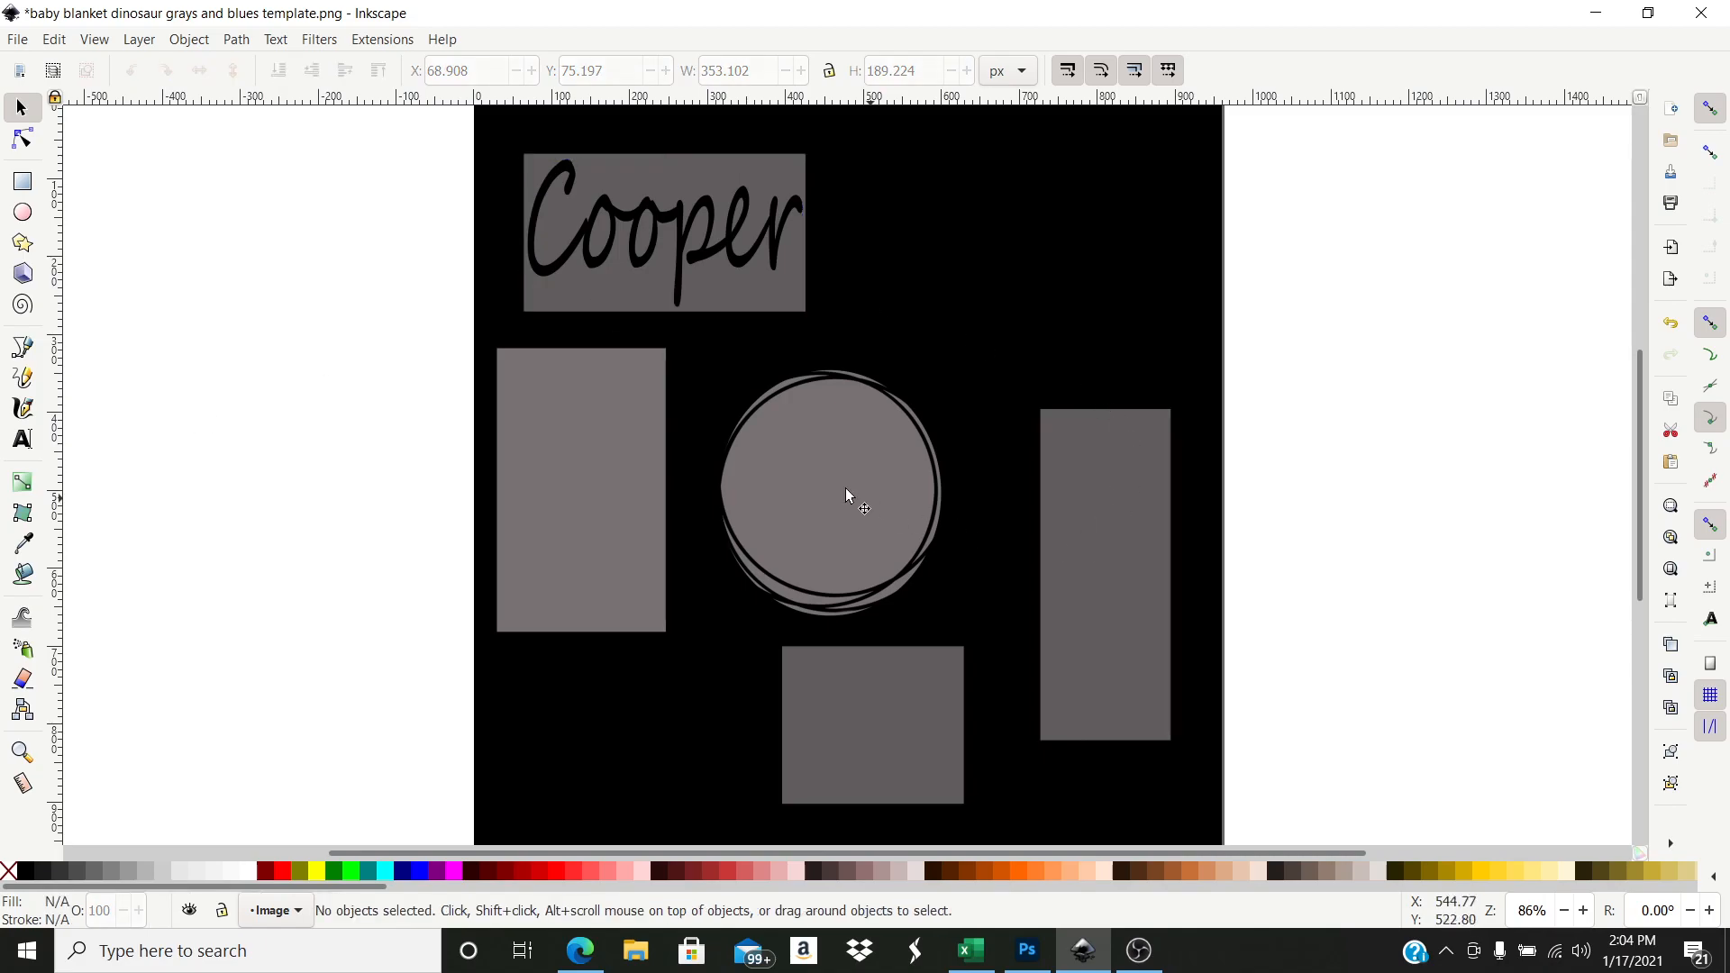
# - Create a text frame inside the central circle and enter the letter "C"
pyautogui.click(22, 441)
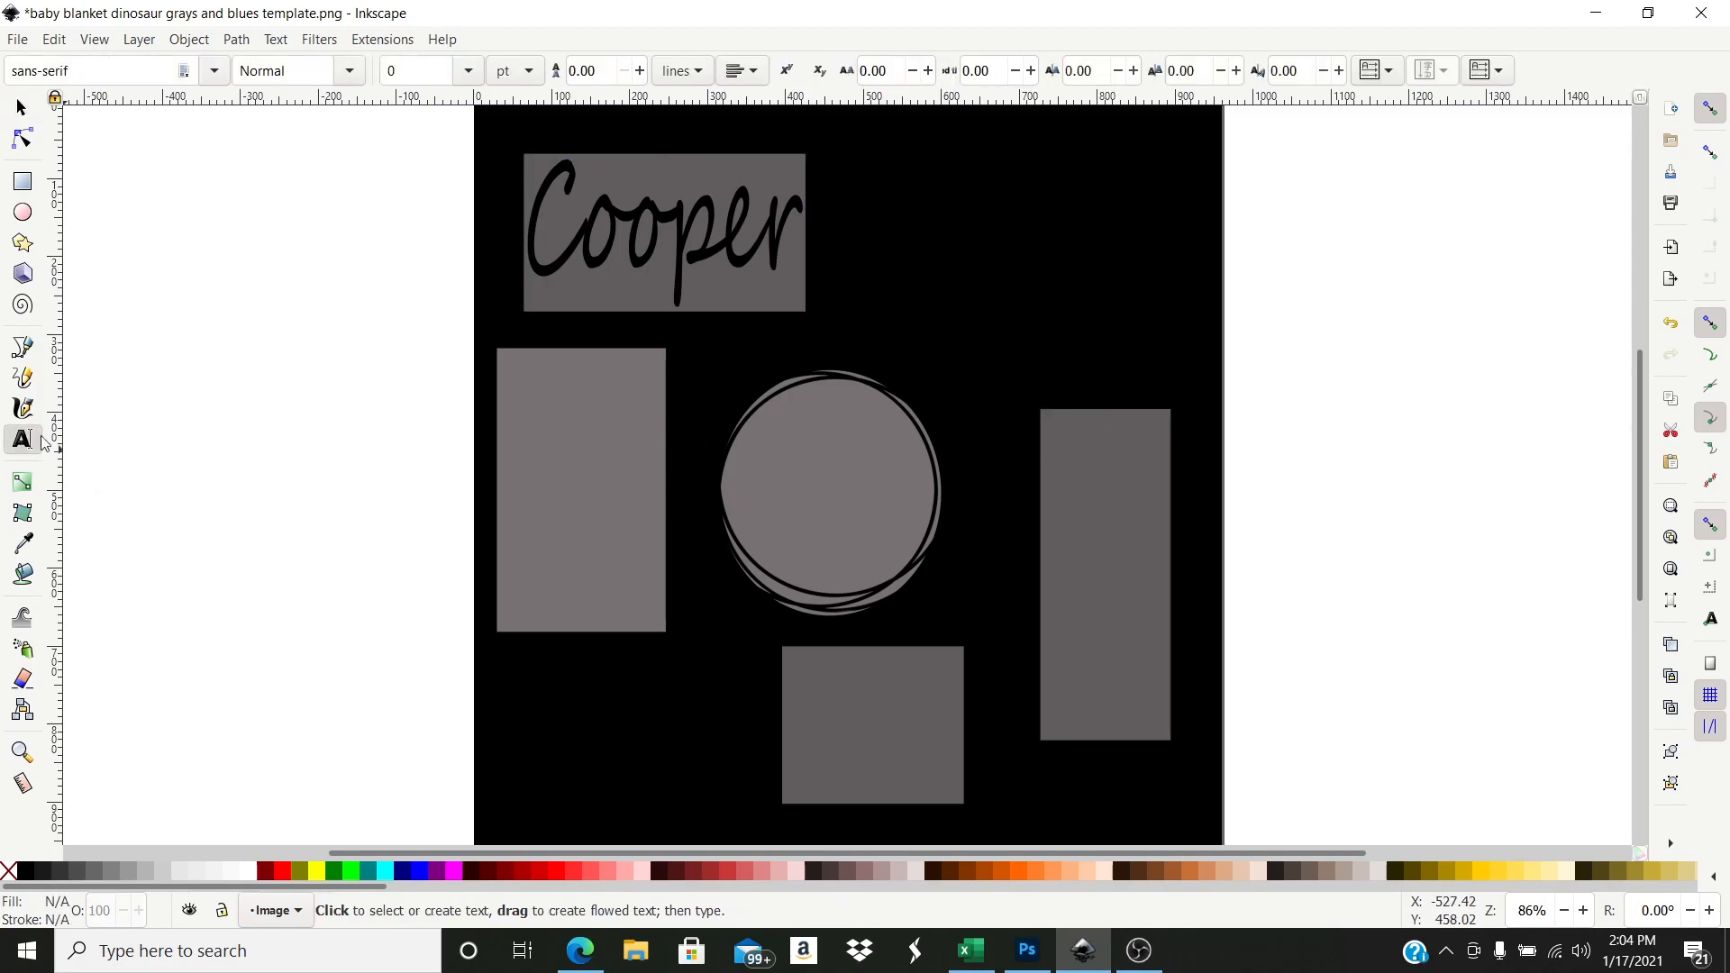
pyautogui.moveTo(772, 420); pyautogui.dragTo(890, 565)
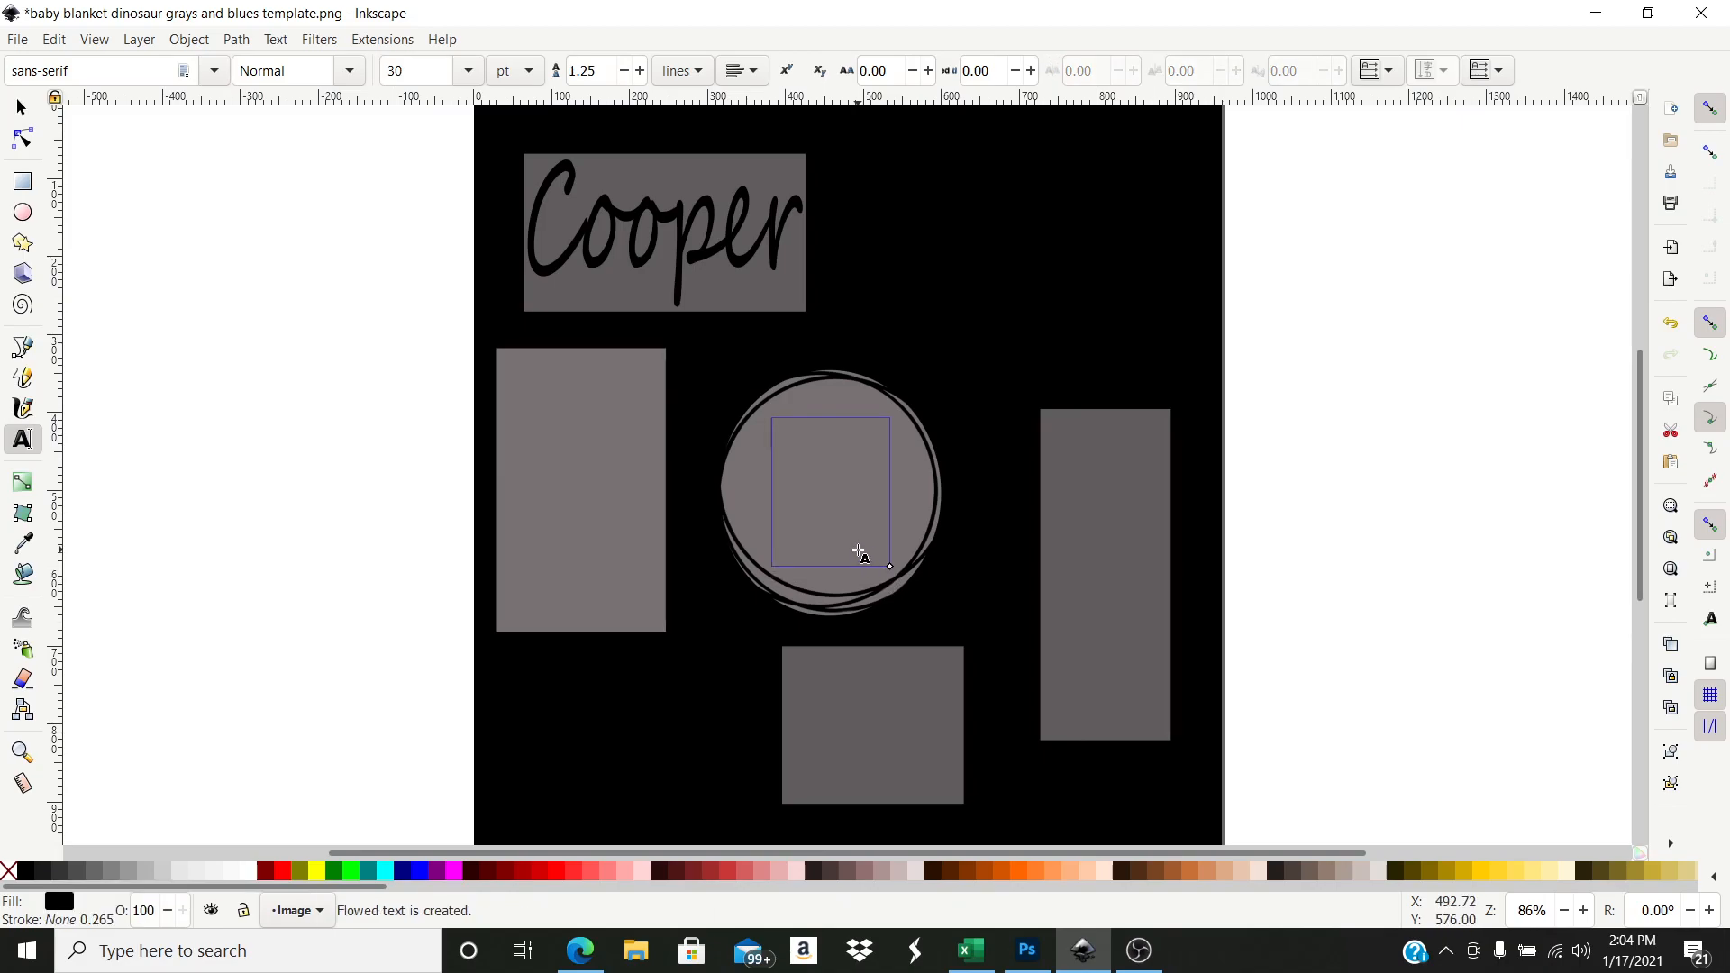
pyautogui.write('C')
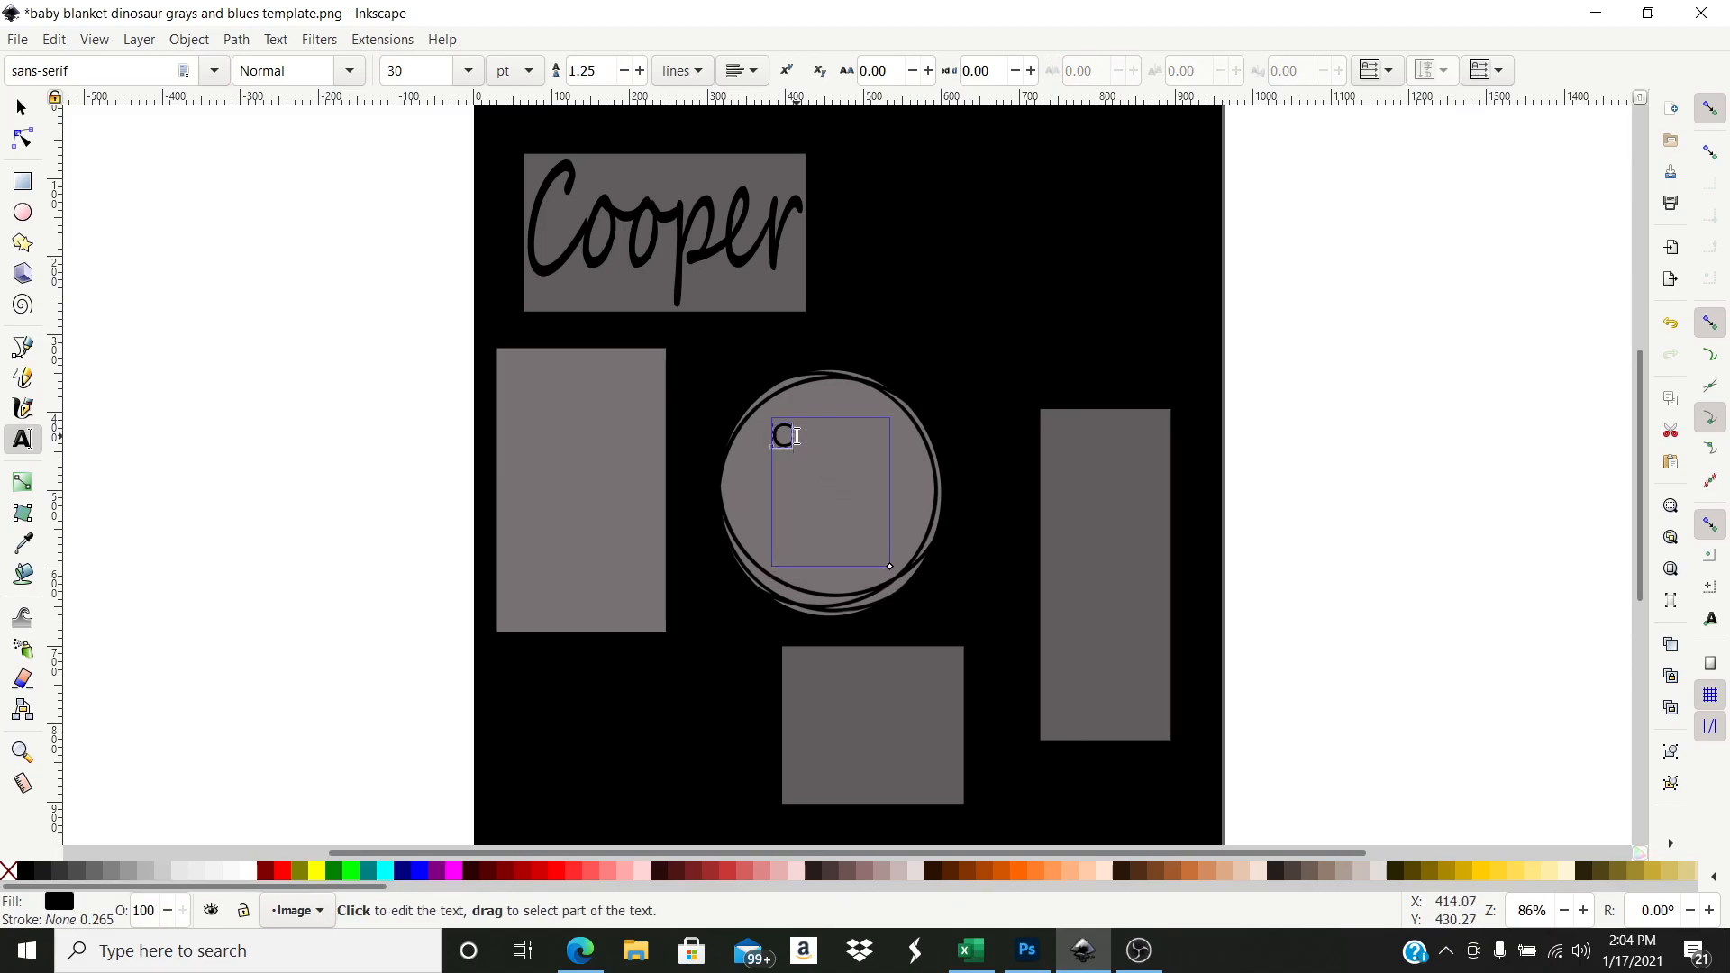
# - Enlarge the letter "C" to about 174 px wide so it fills most of the central circle
pyautogui.click(25, 112)
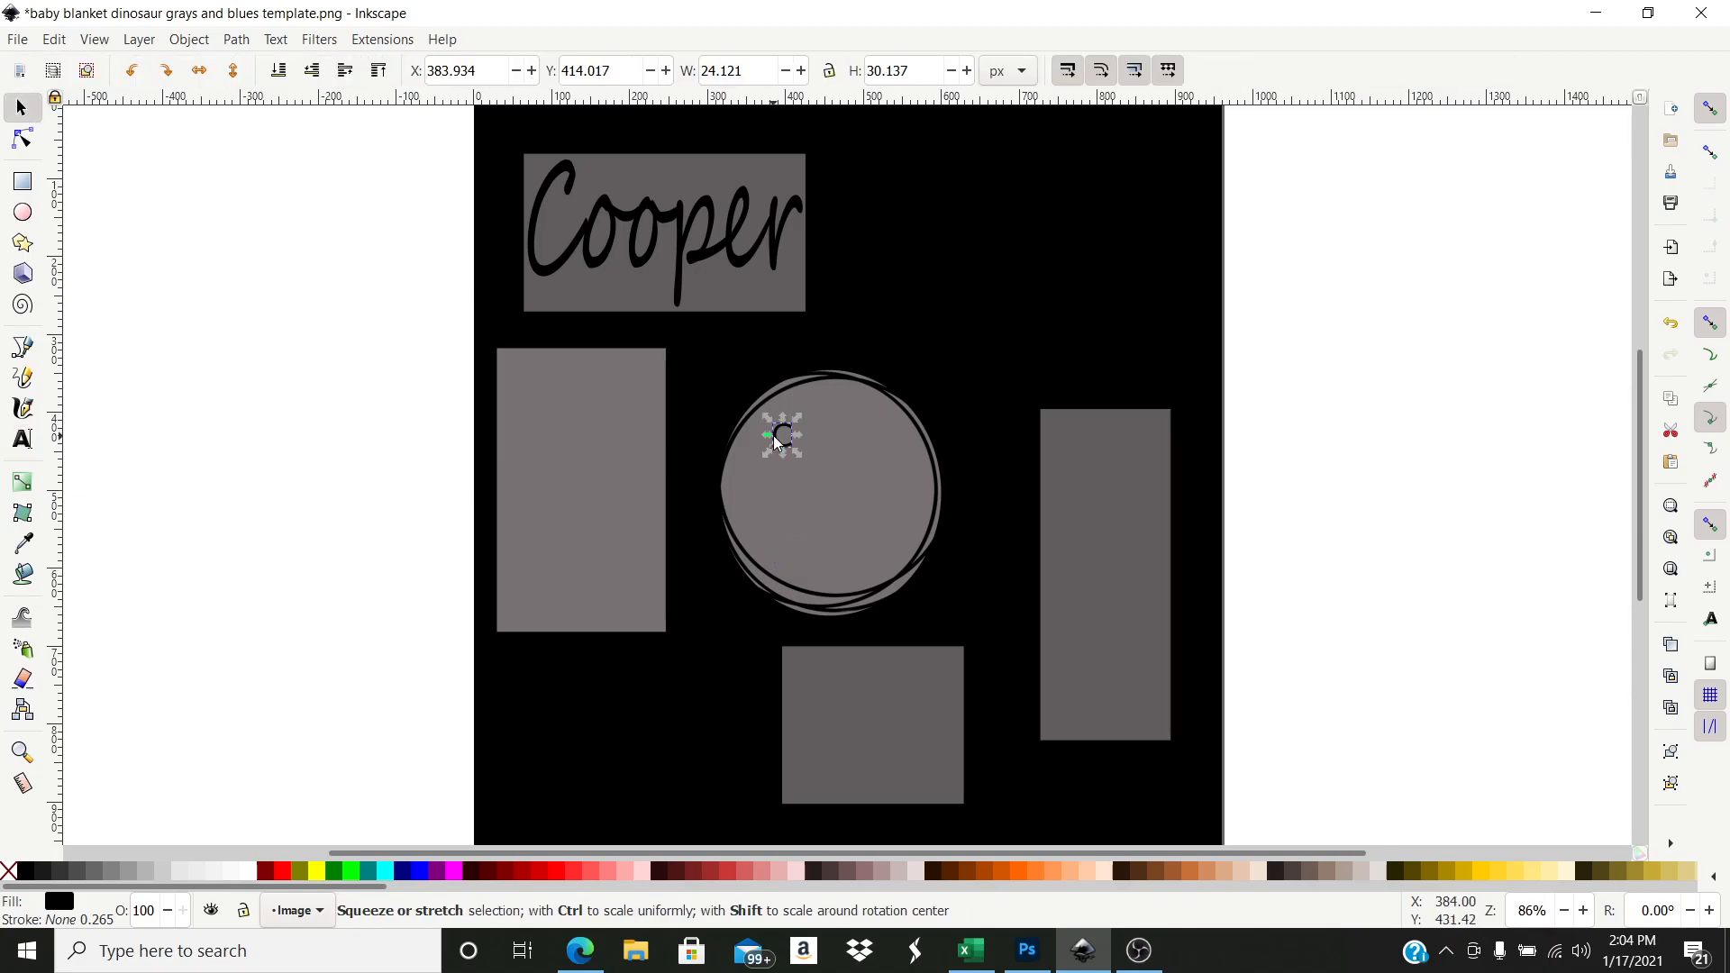
pyautogui.moveTo(802, 452); pyautogui.dragTo(904, 570)
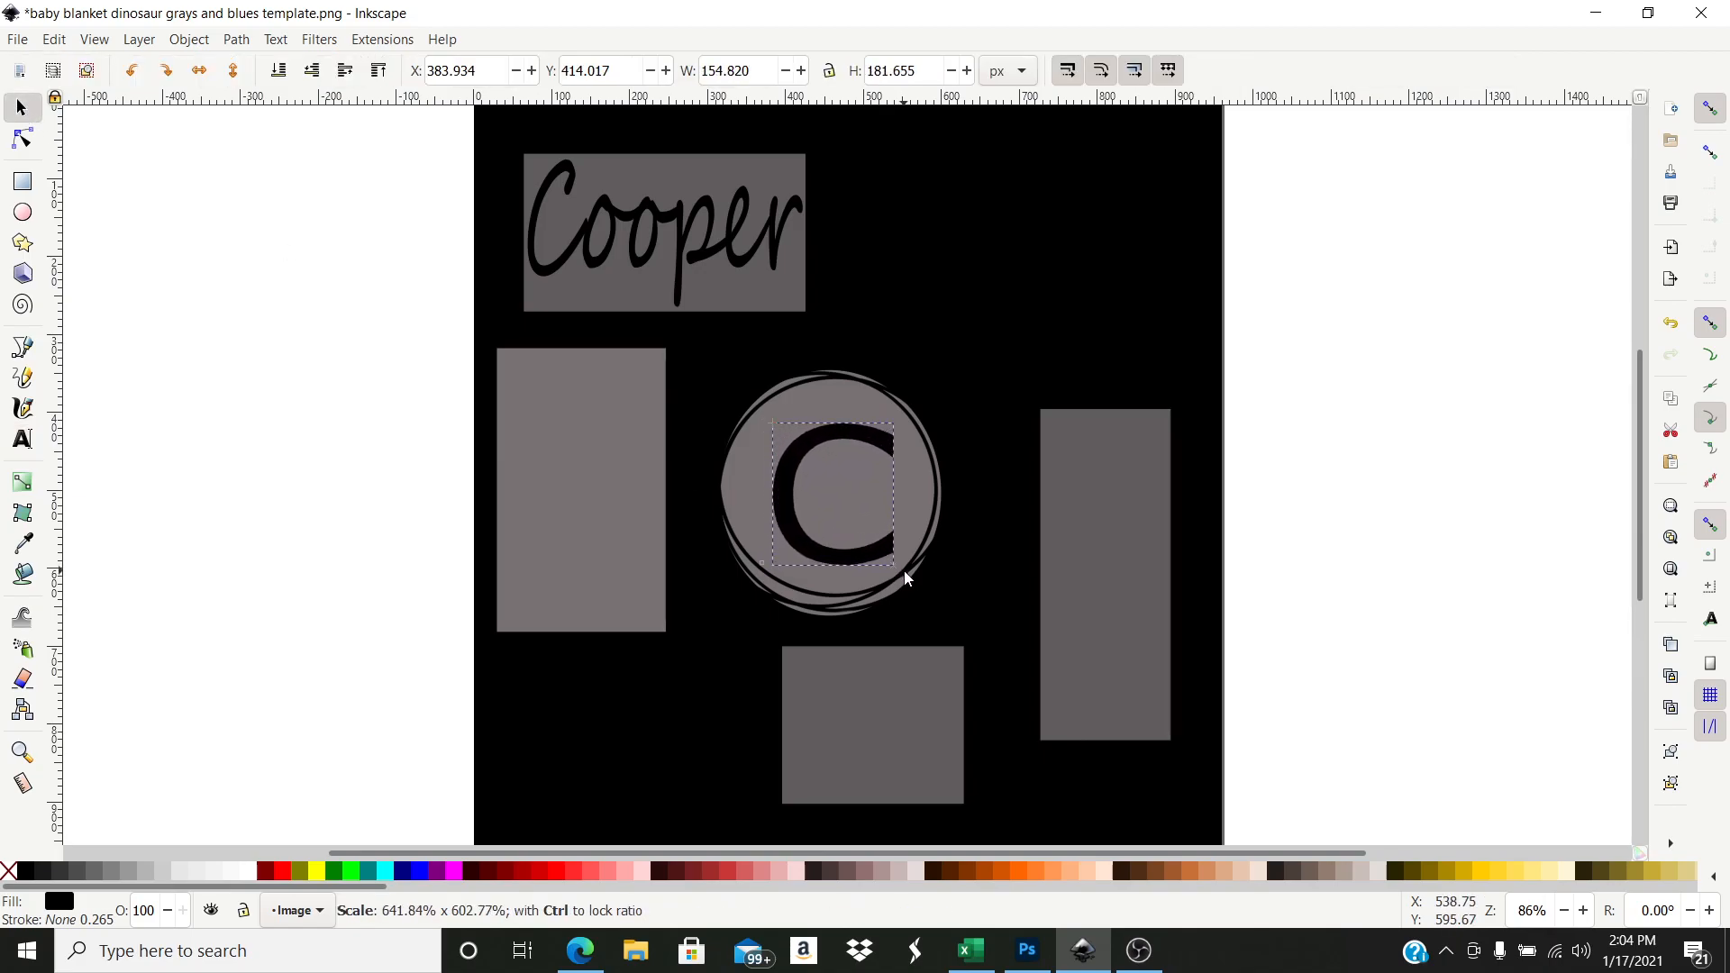
pyautogui.moveTo(767, 419); pyautogui.dragTo(753, 395)
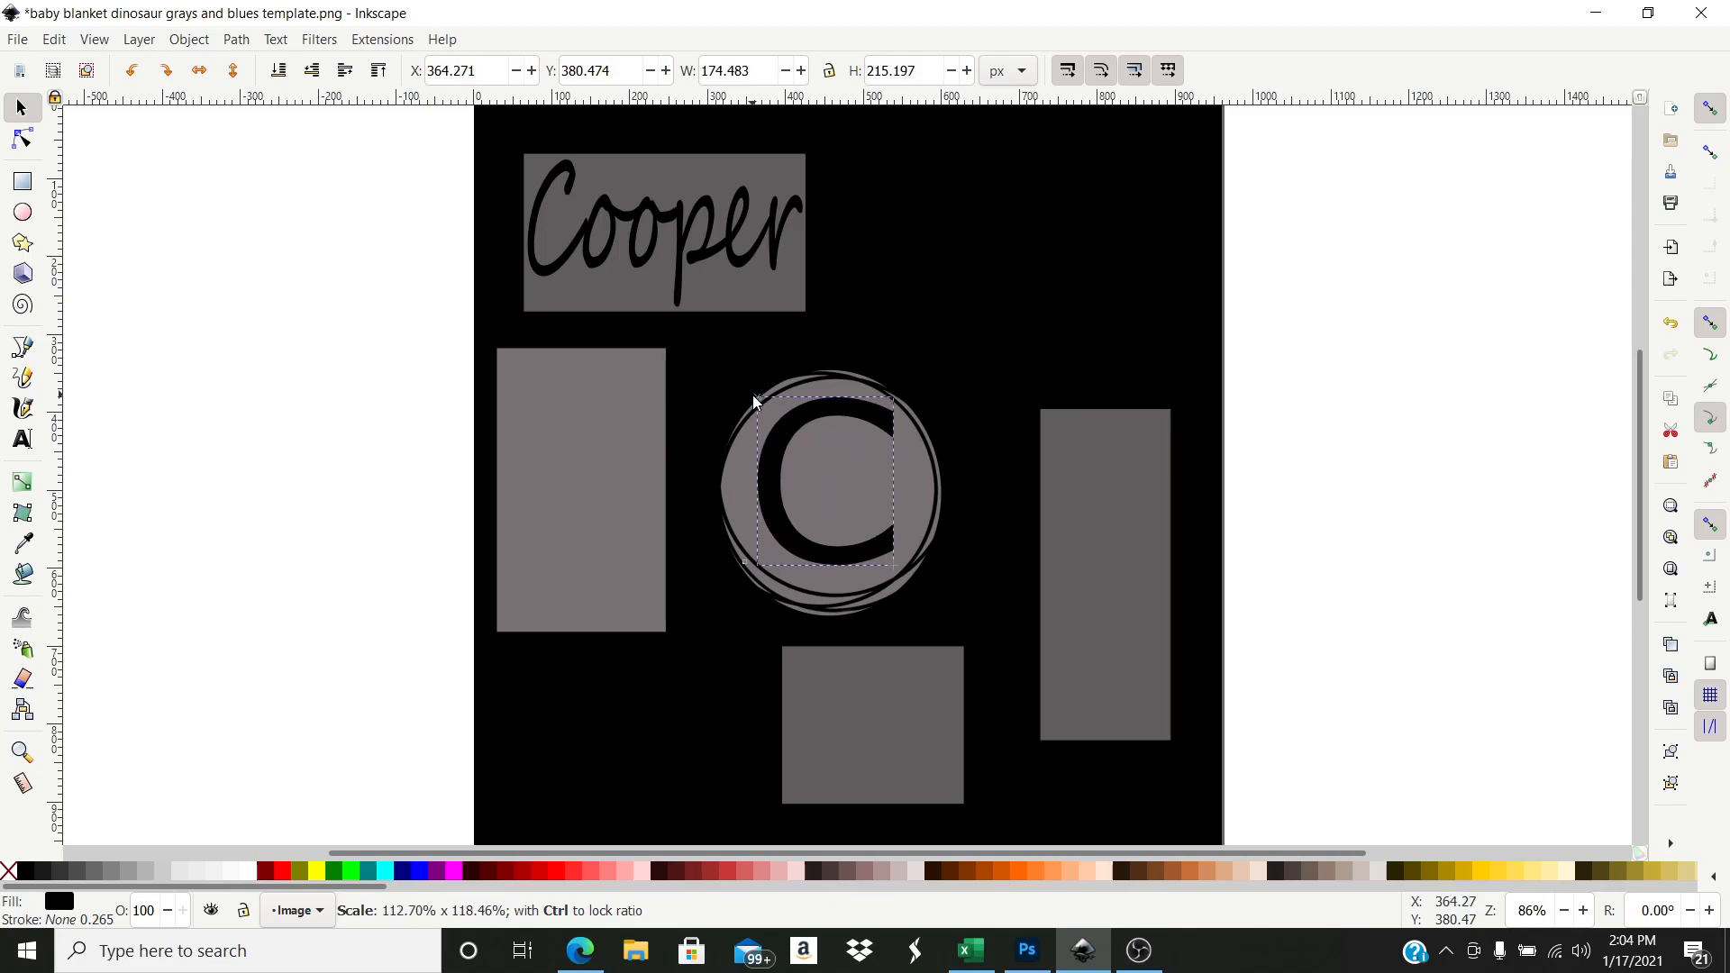
pyautogui.moveTo(825, 570); pyautogui.dragTo(823, 586)
# - Try the Shojumaru font on the letter "C" and replace it with Segoe UI Symbol
pyautogui.press('t')
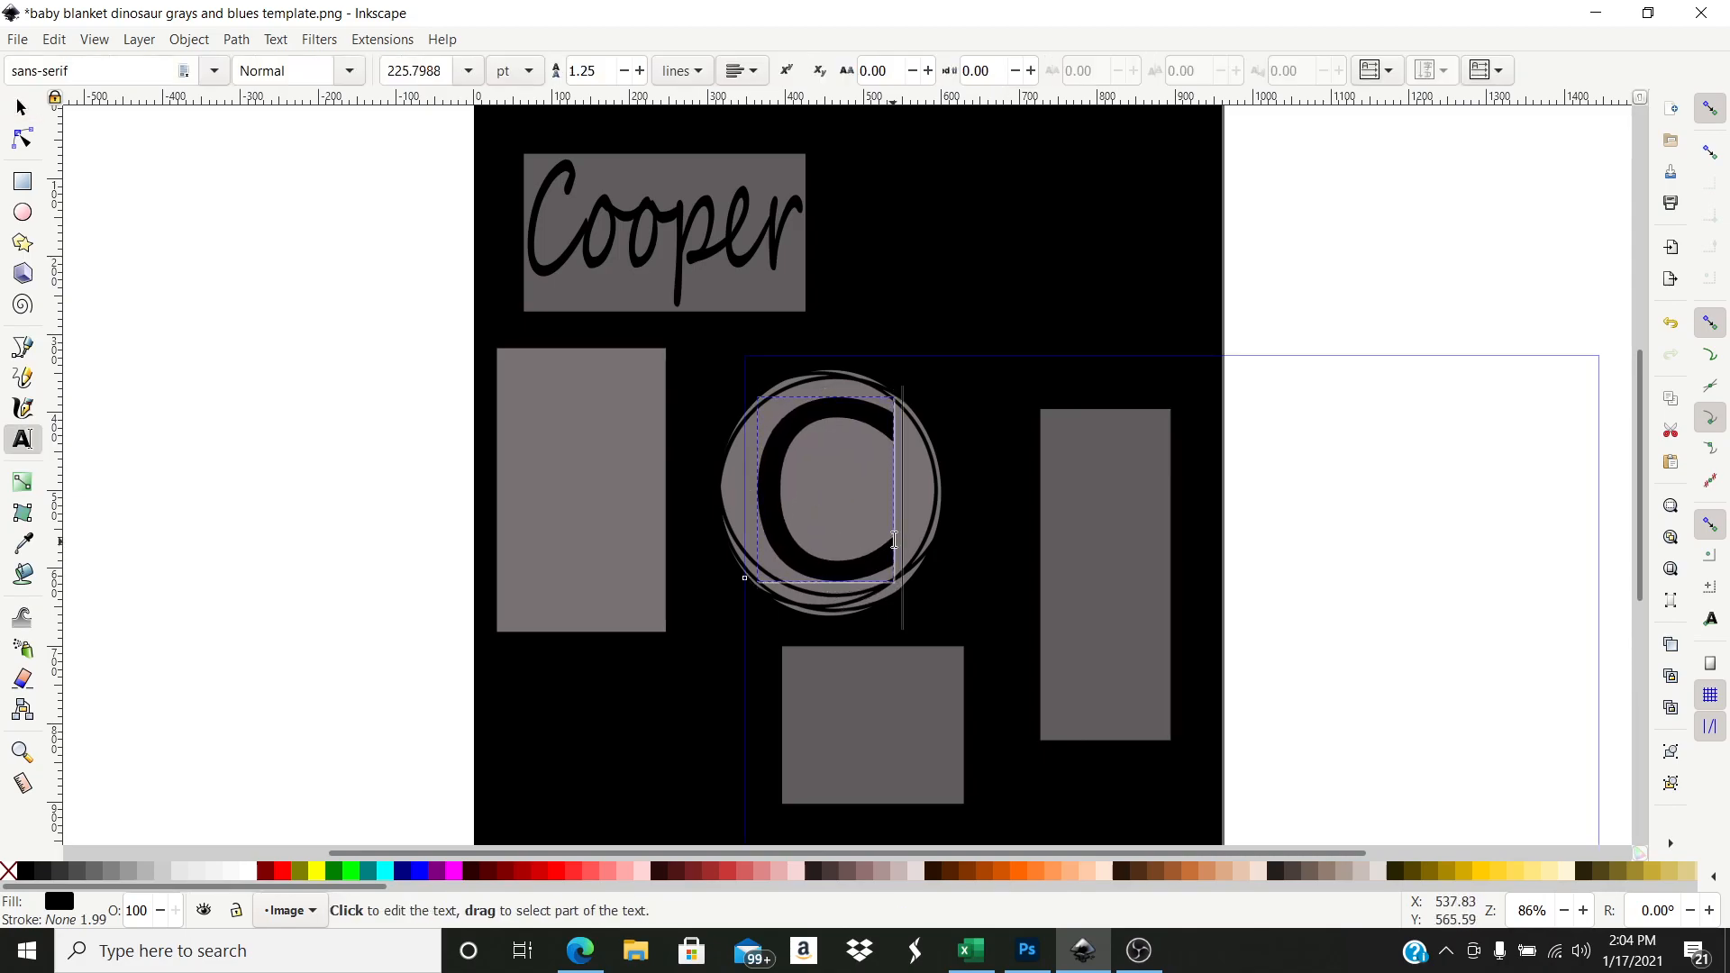
pyautogui.hotkey('ctrl', 'a')
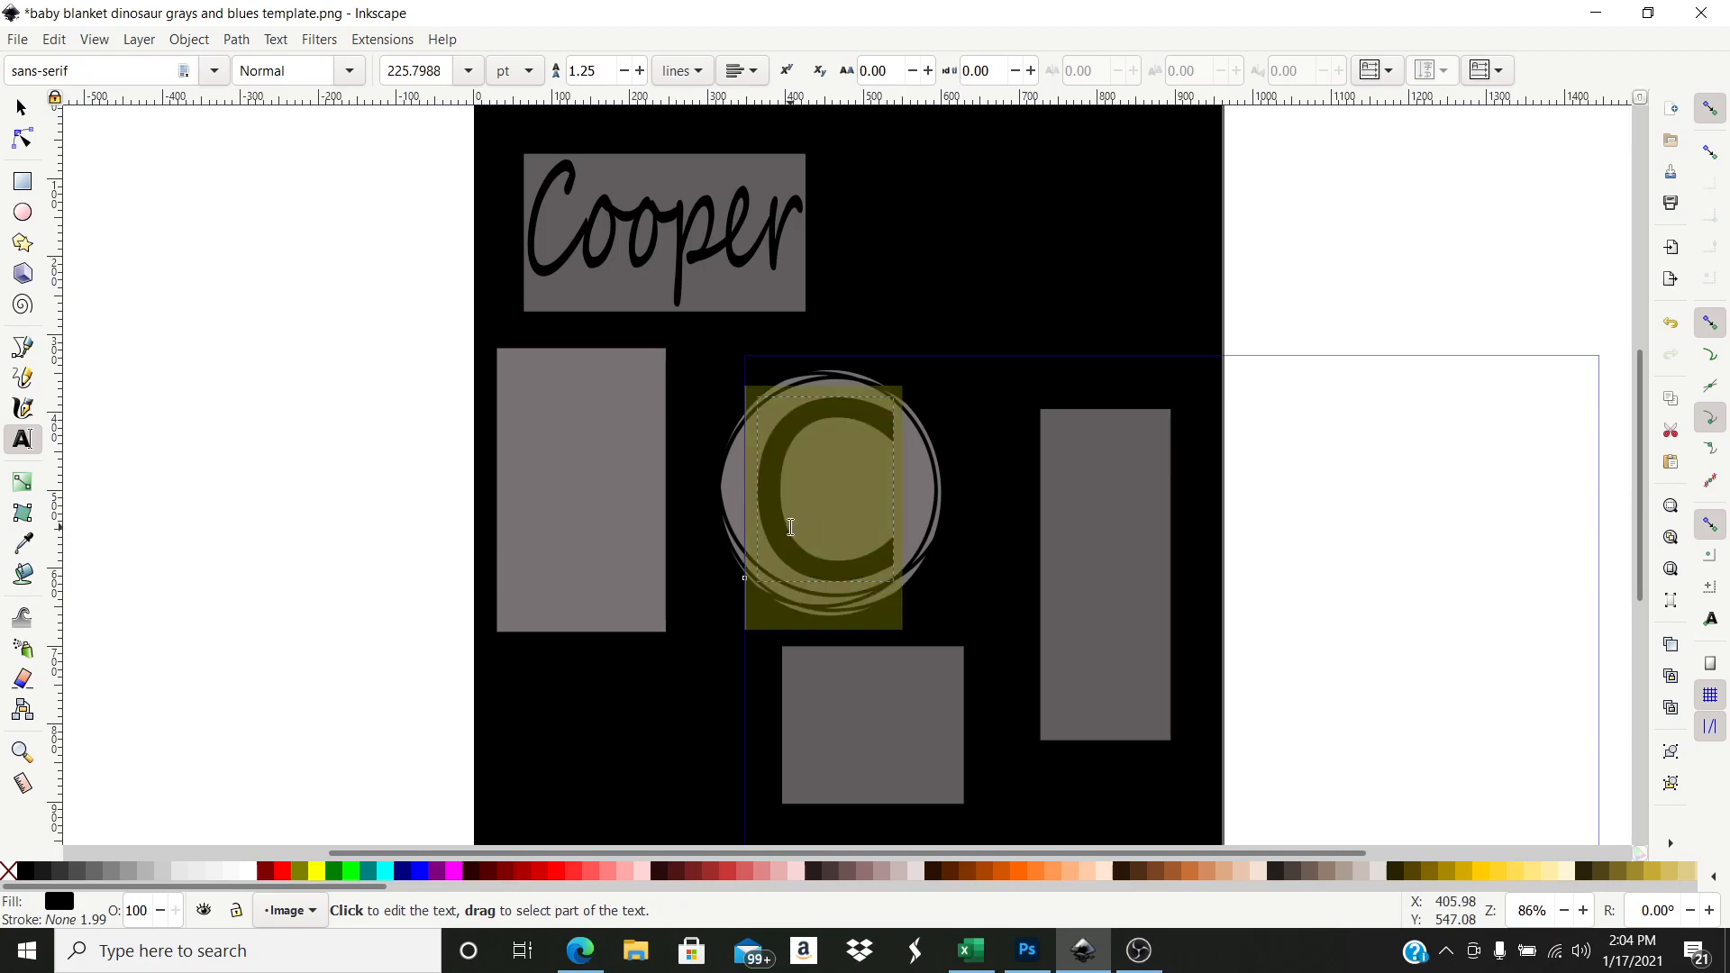
pyautogui.click(216, 79)
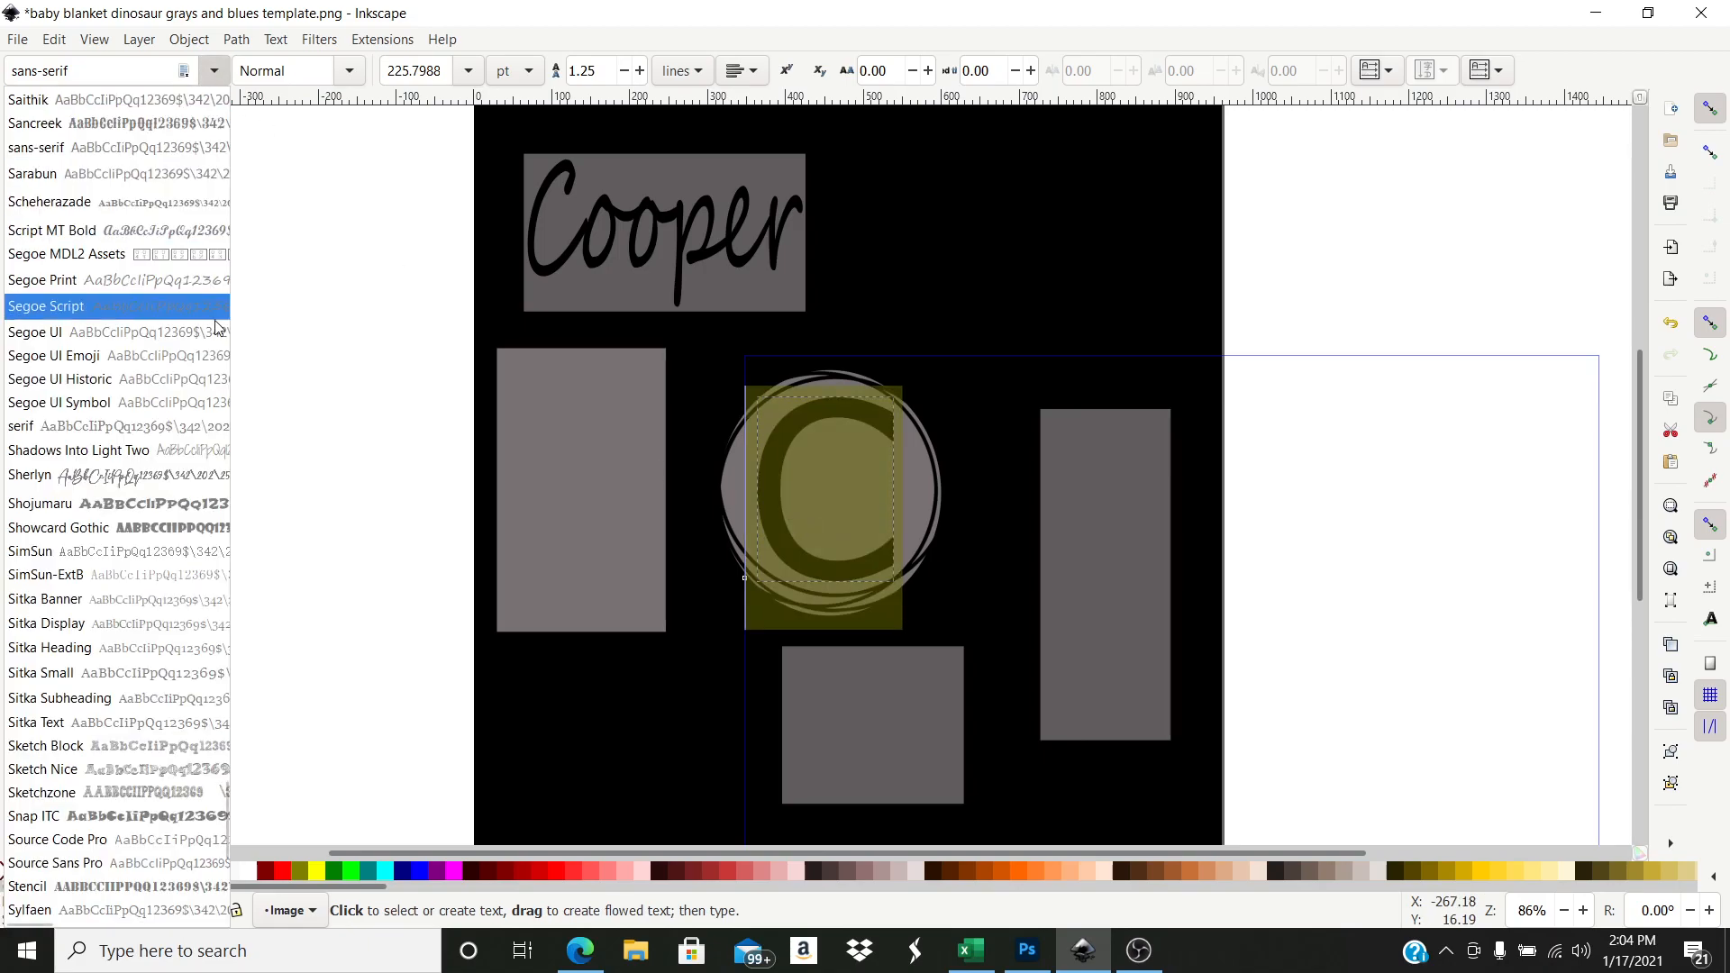
pyautogui.click(205, 512)
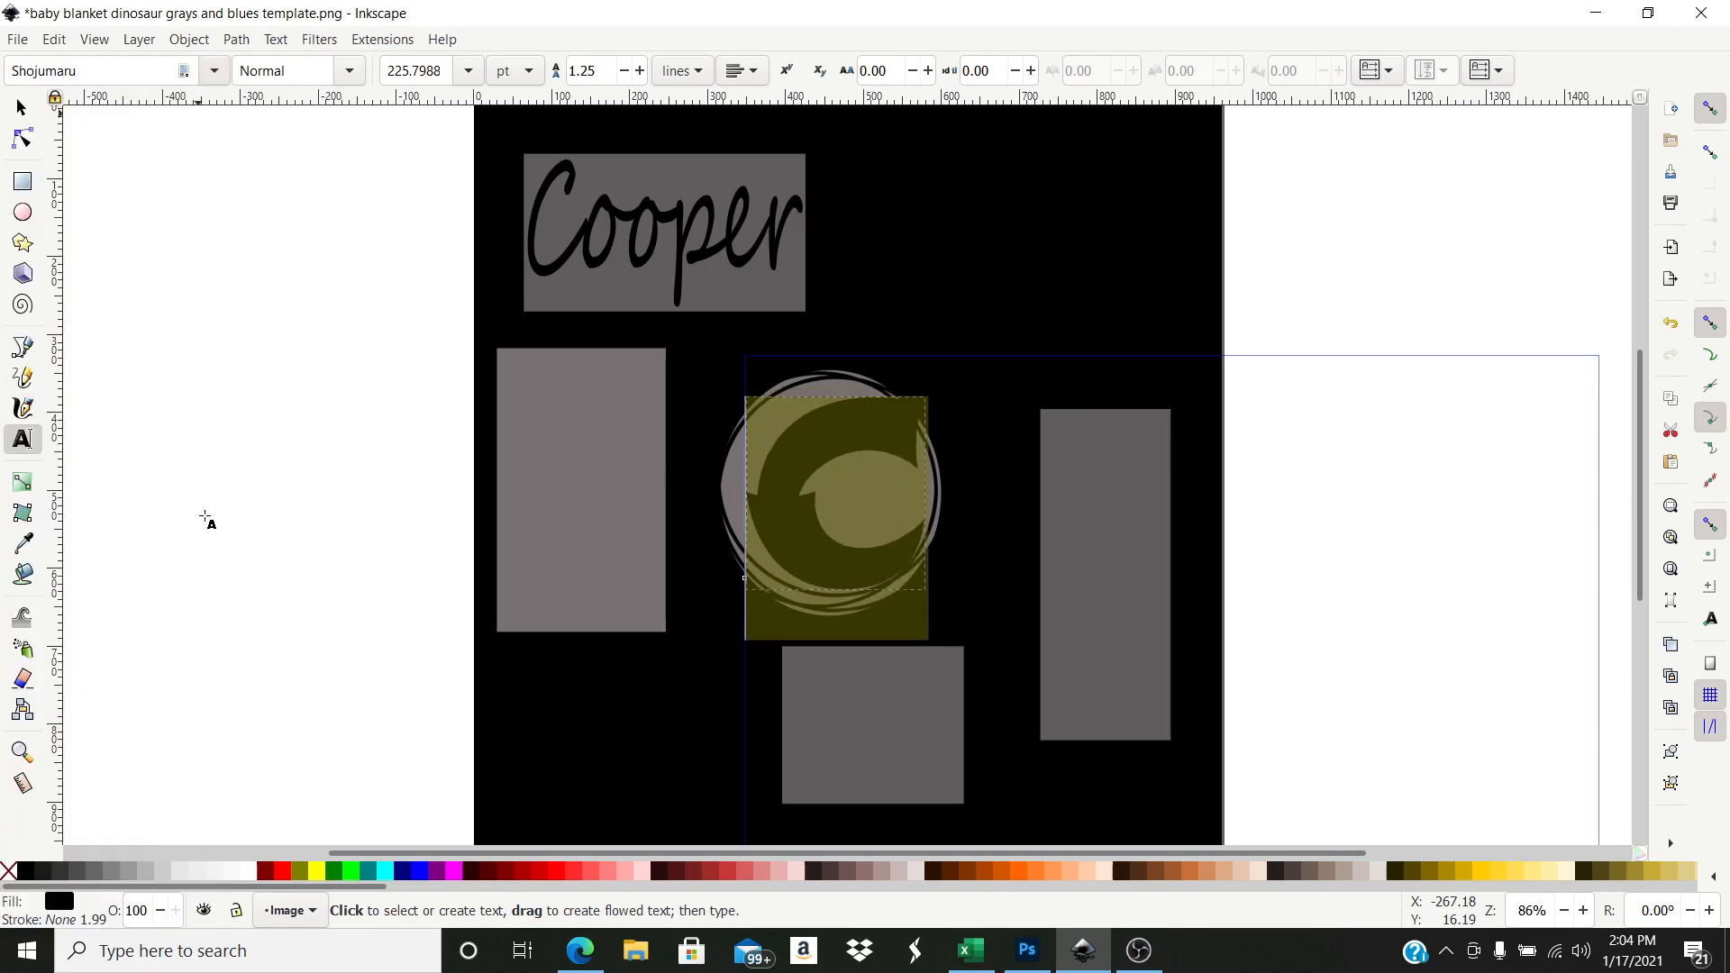
pyautogui.click(214, 72)
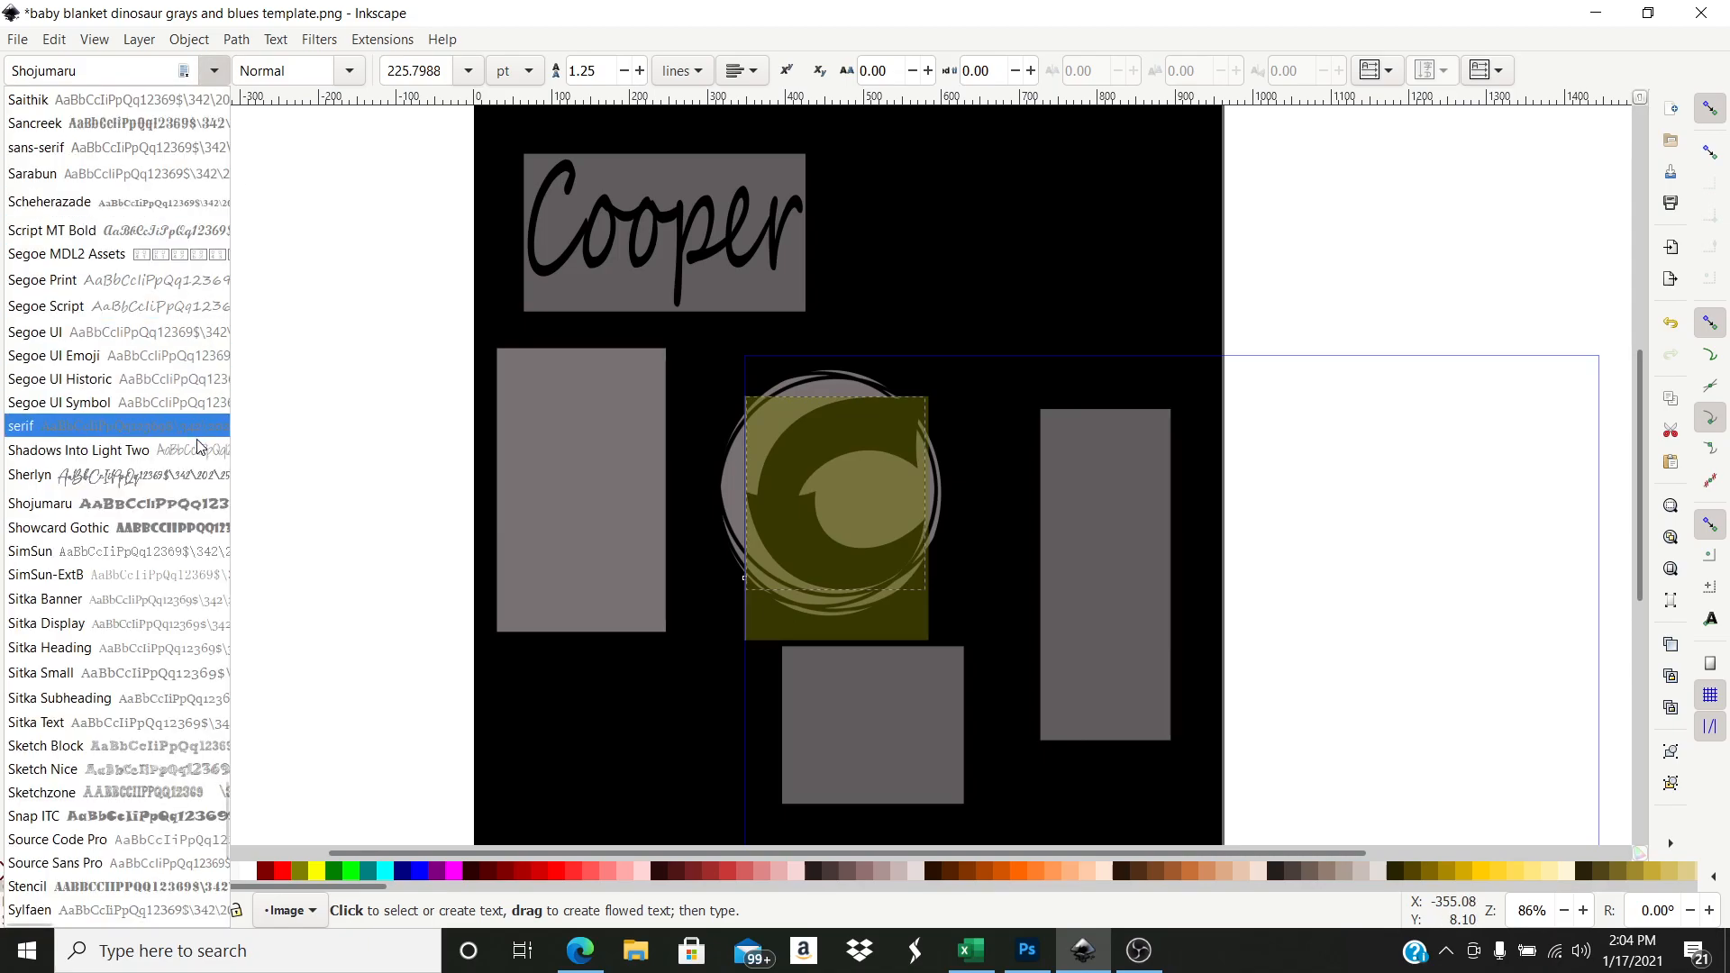
pyautogui.click(180, 402)
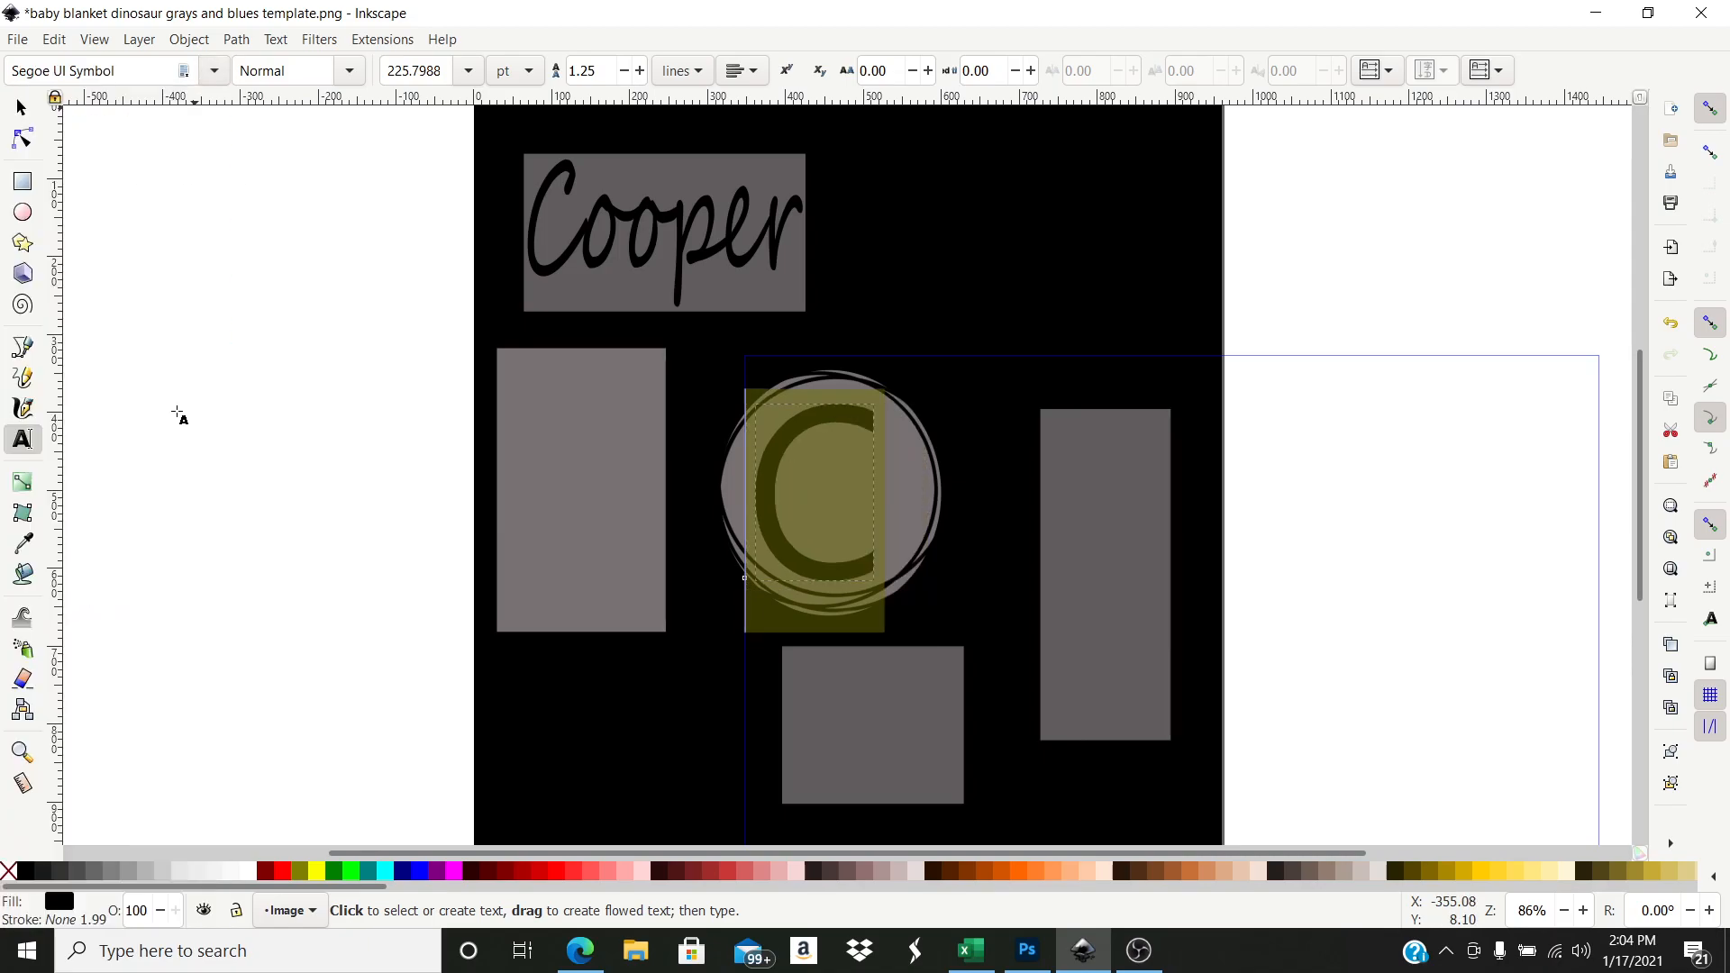
# - Set the font of the letter "C" to Sketch Block and shift the letter slightly left to center it in the circle
pyautogui.click(180, 72)
pyautogui.click(215, 72)
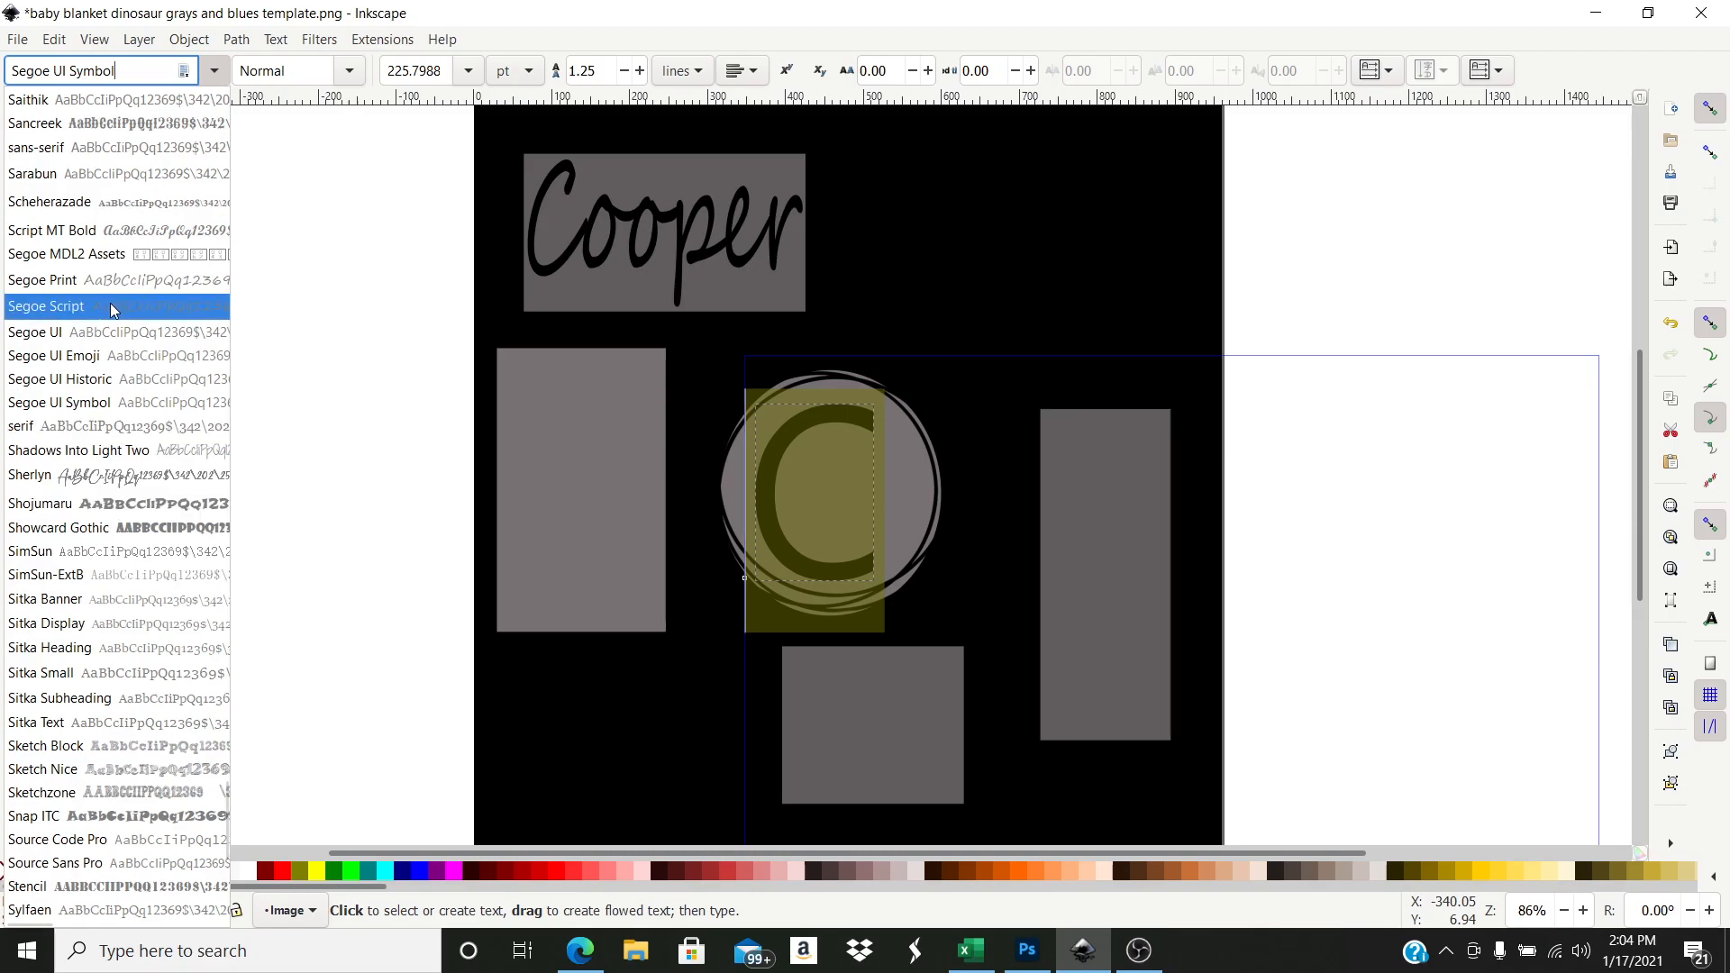
pyautogui.click(76, 75)
pyautogui.moveTo(120, 72); pyautogui.dragTo(1, 87)
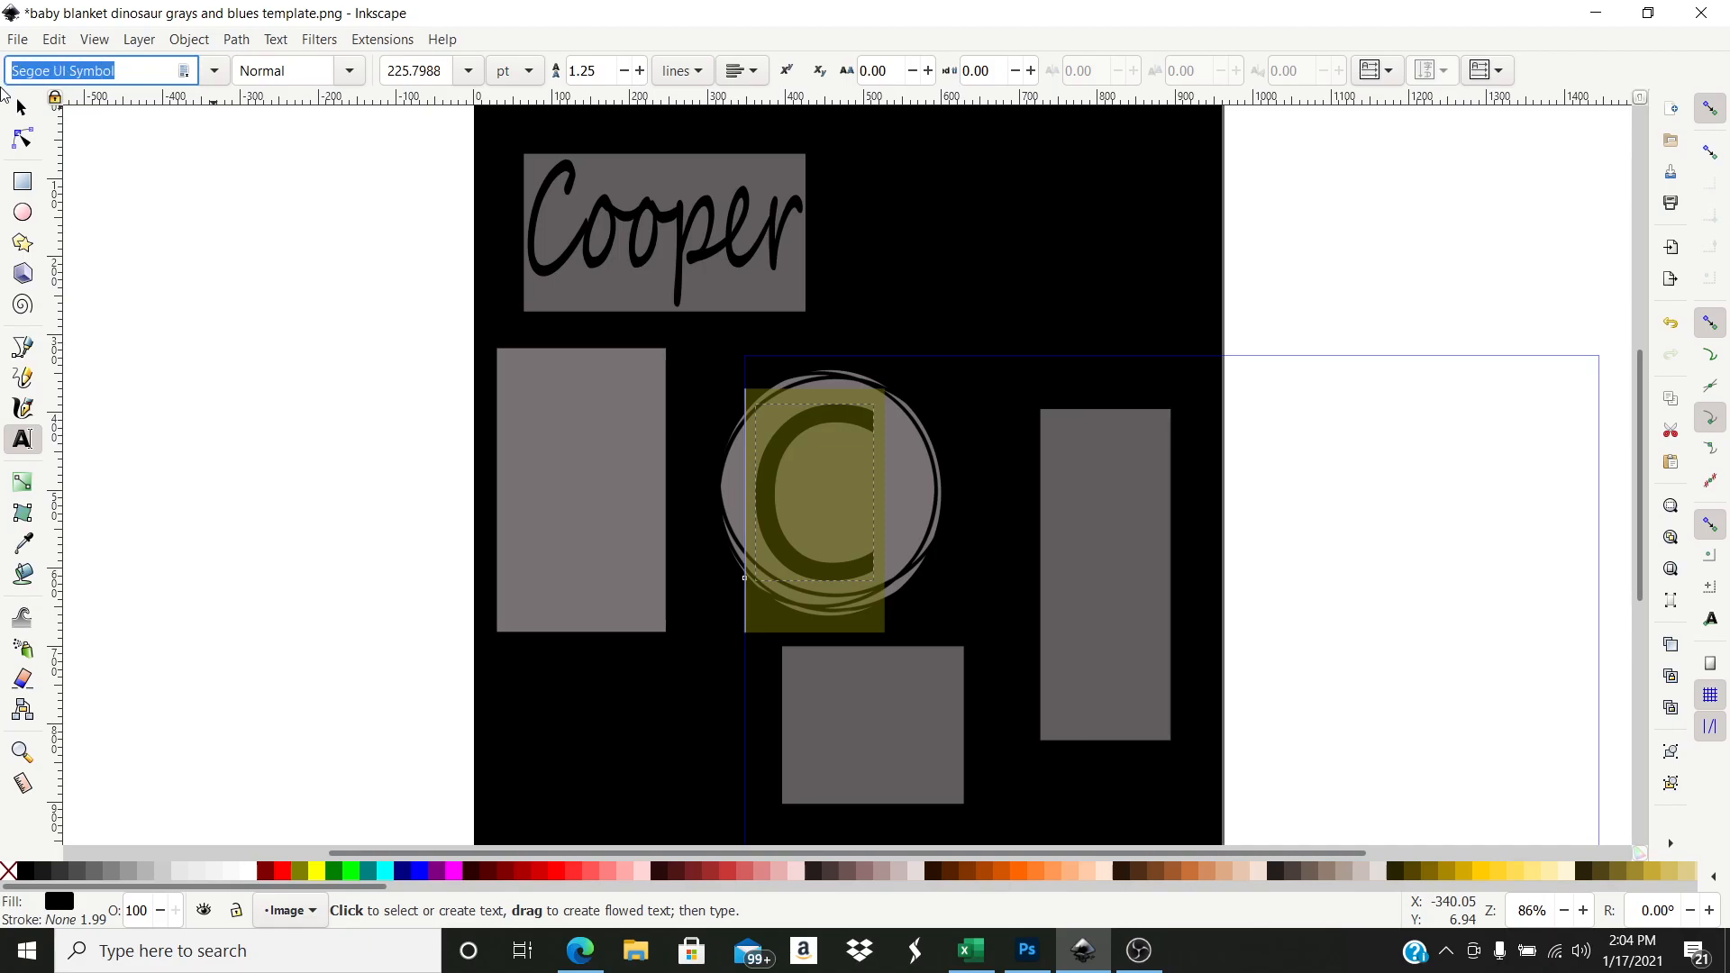
pyautogui.write('sket')
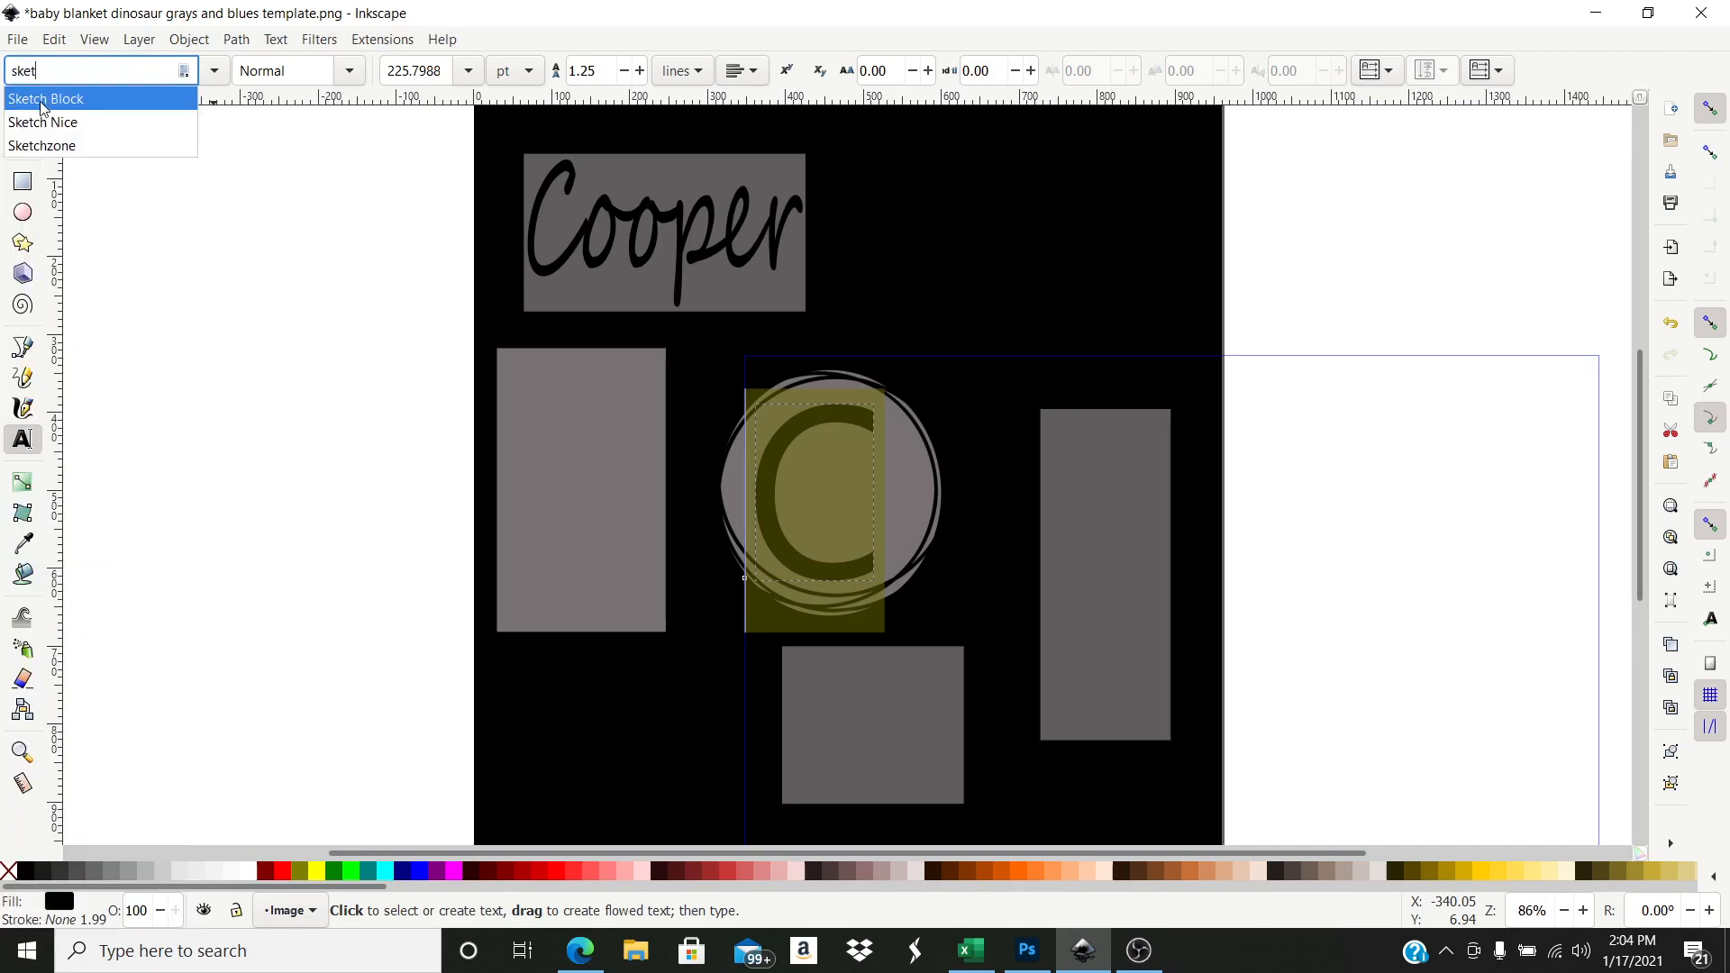
pyautogui.click(38, 99)
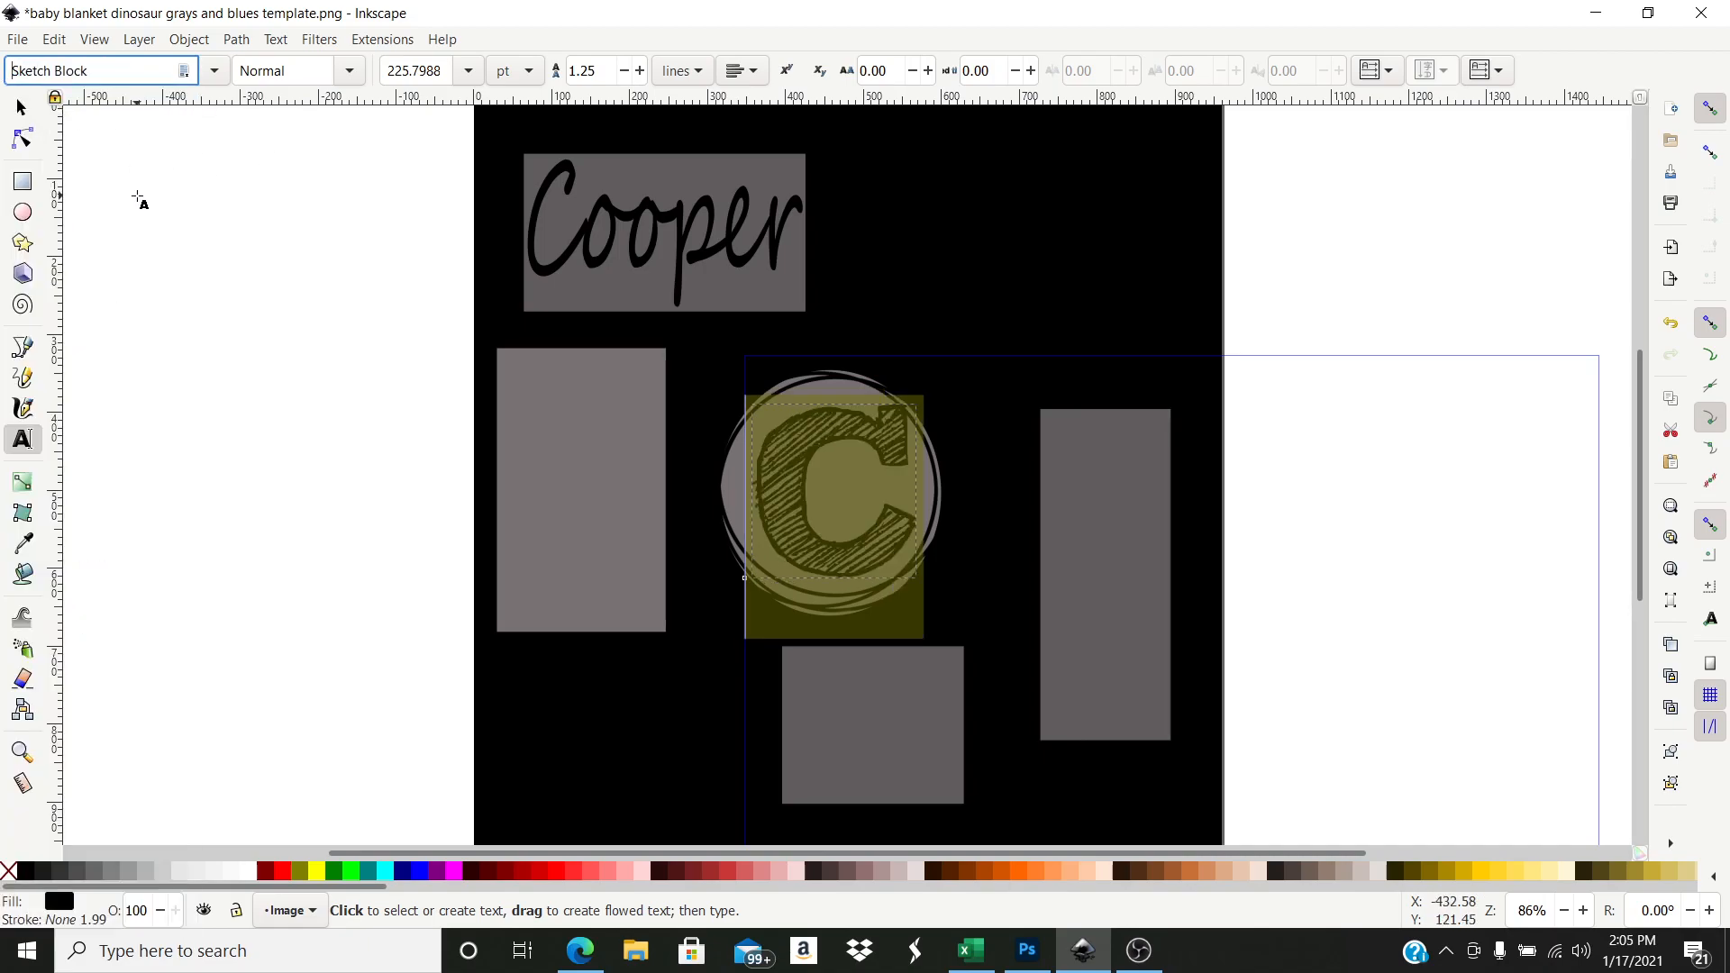
pyautogui.click(22, 107)
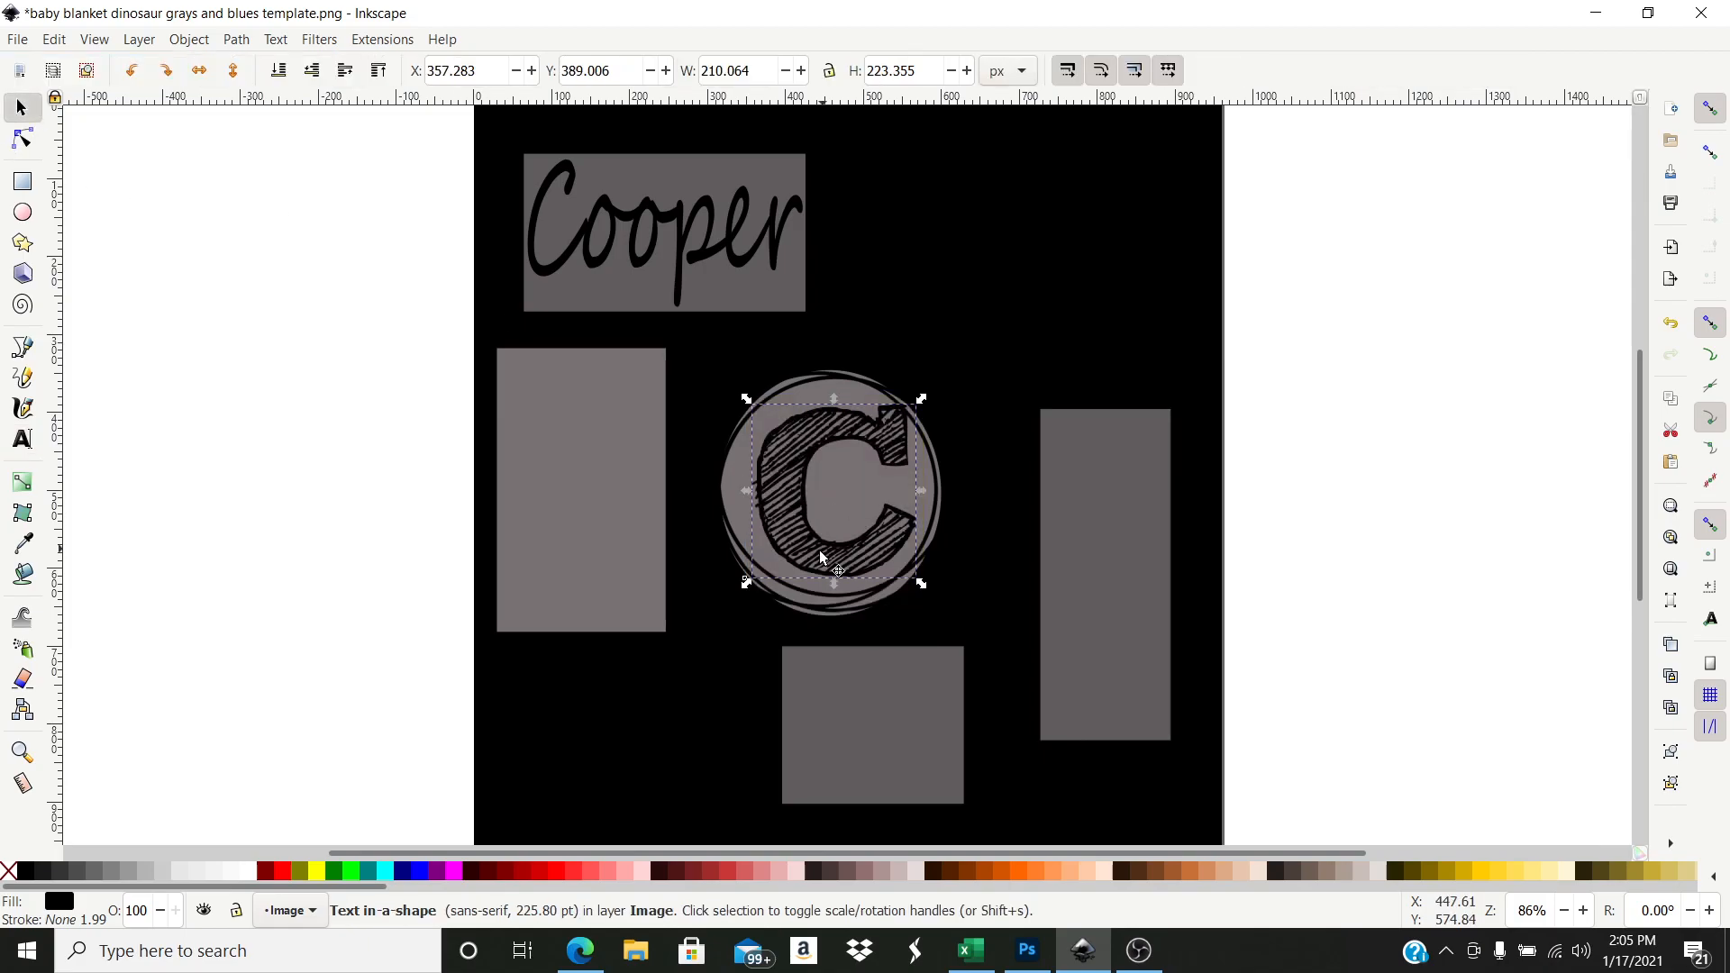
pyautogui.moveTo(819, 559); pyautogui.dragTo(809, 560)
# - Add the child's first and middle names as two lines of center-aligned text in the template's left gray rectangle
pyautogui.click(19, 441)
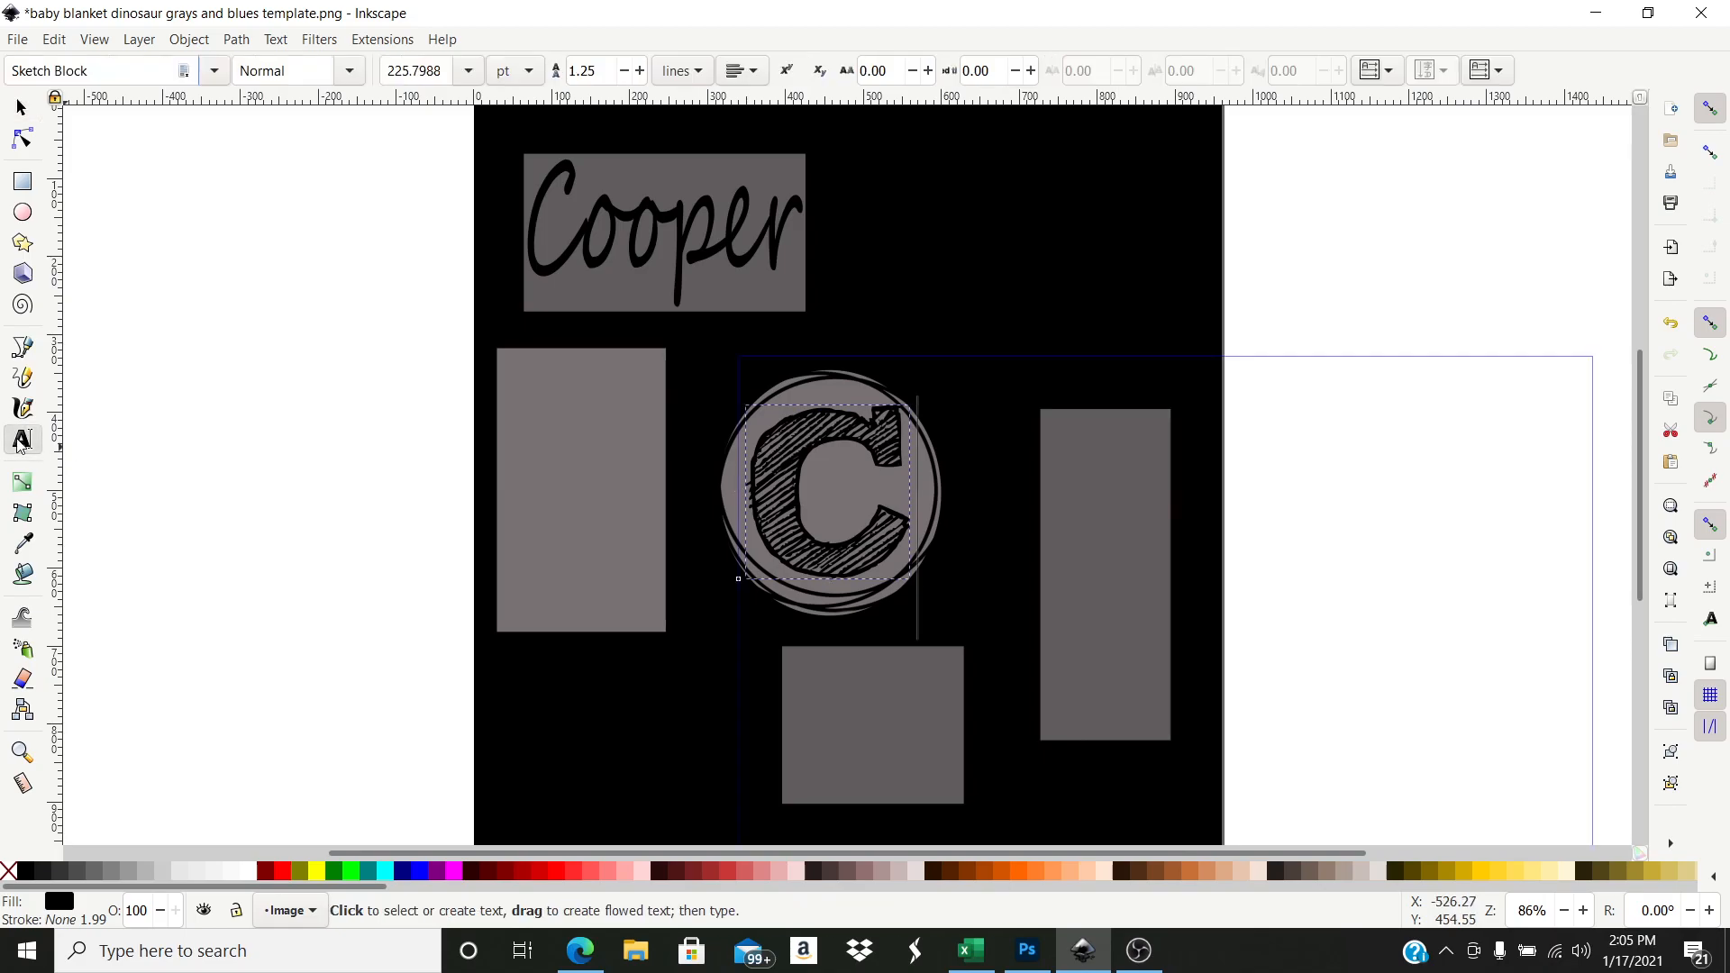
pyautogui.click(527, 460)
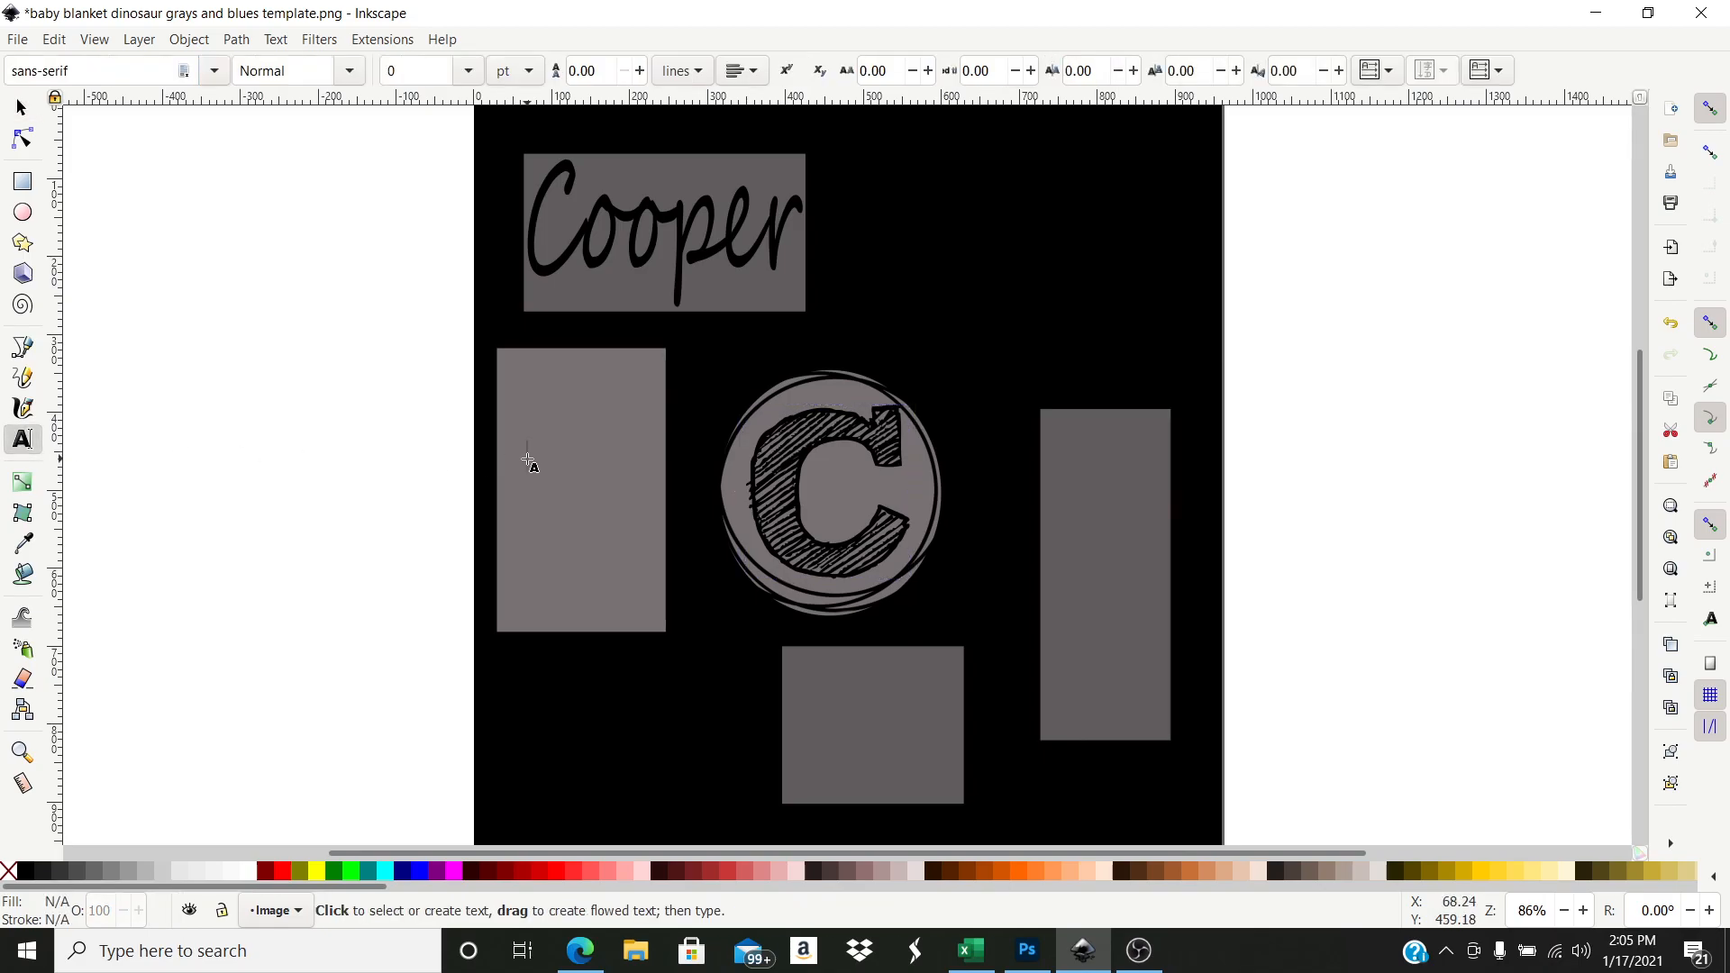
pyautogui.write('Cooper')
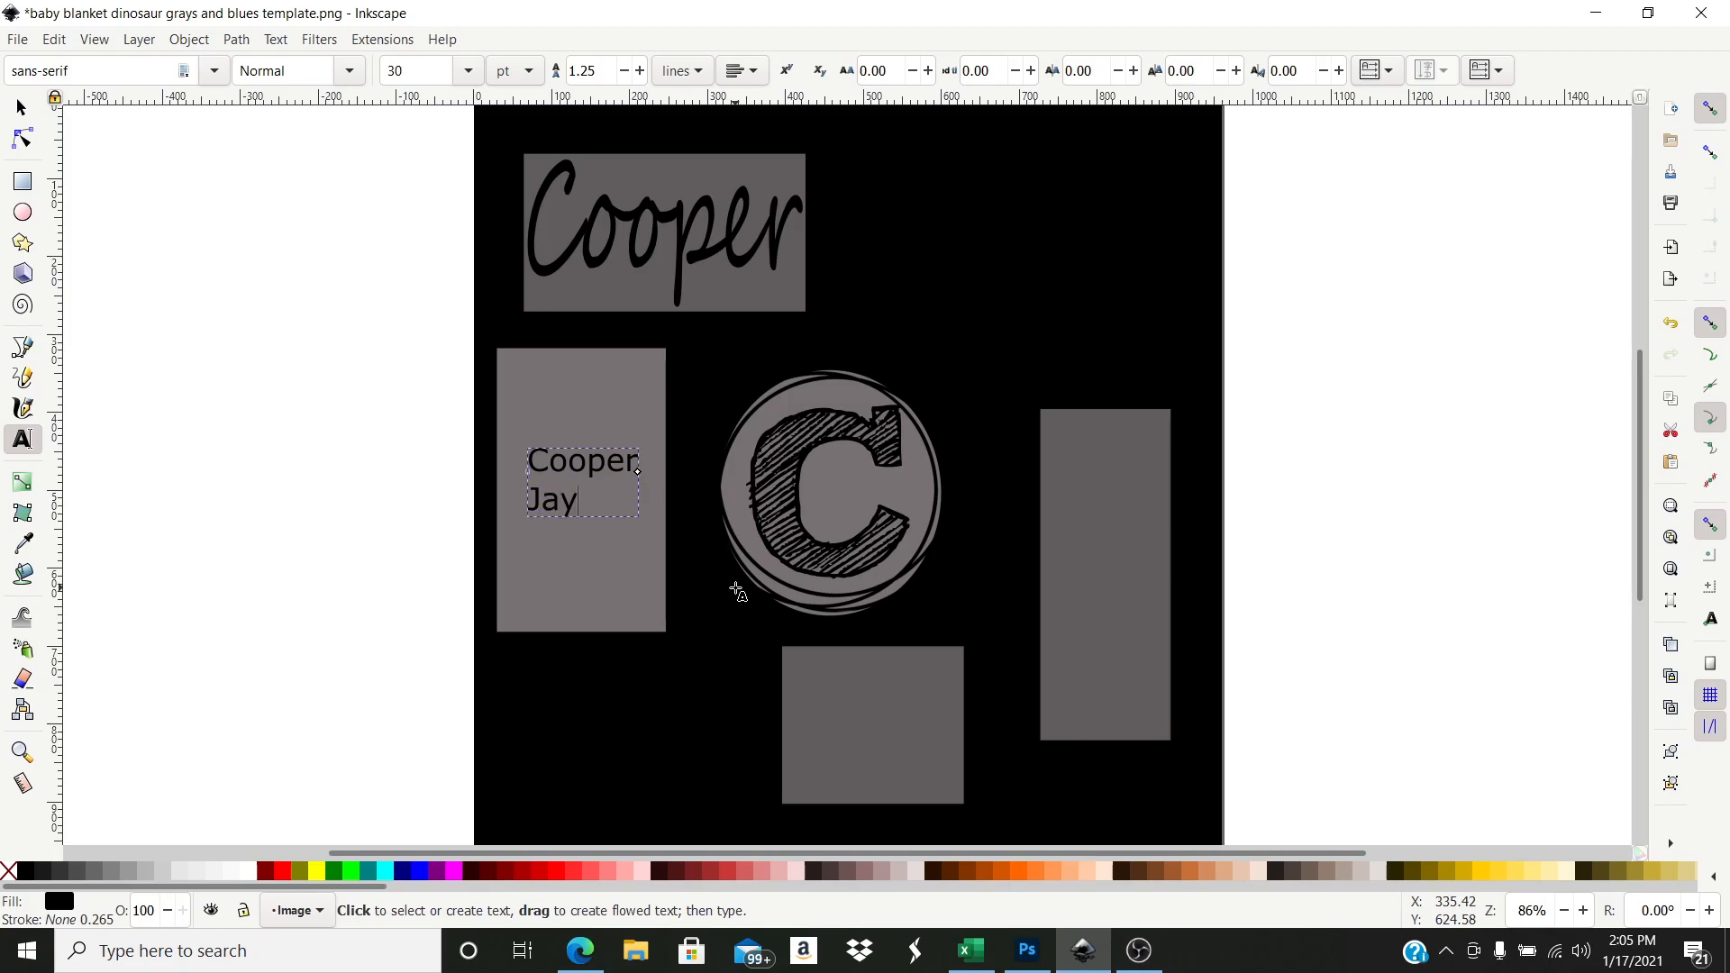
pyautogui.moveTo(533, 461); pyautogui.dragTo(630, 505)
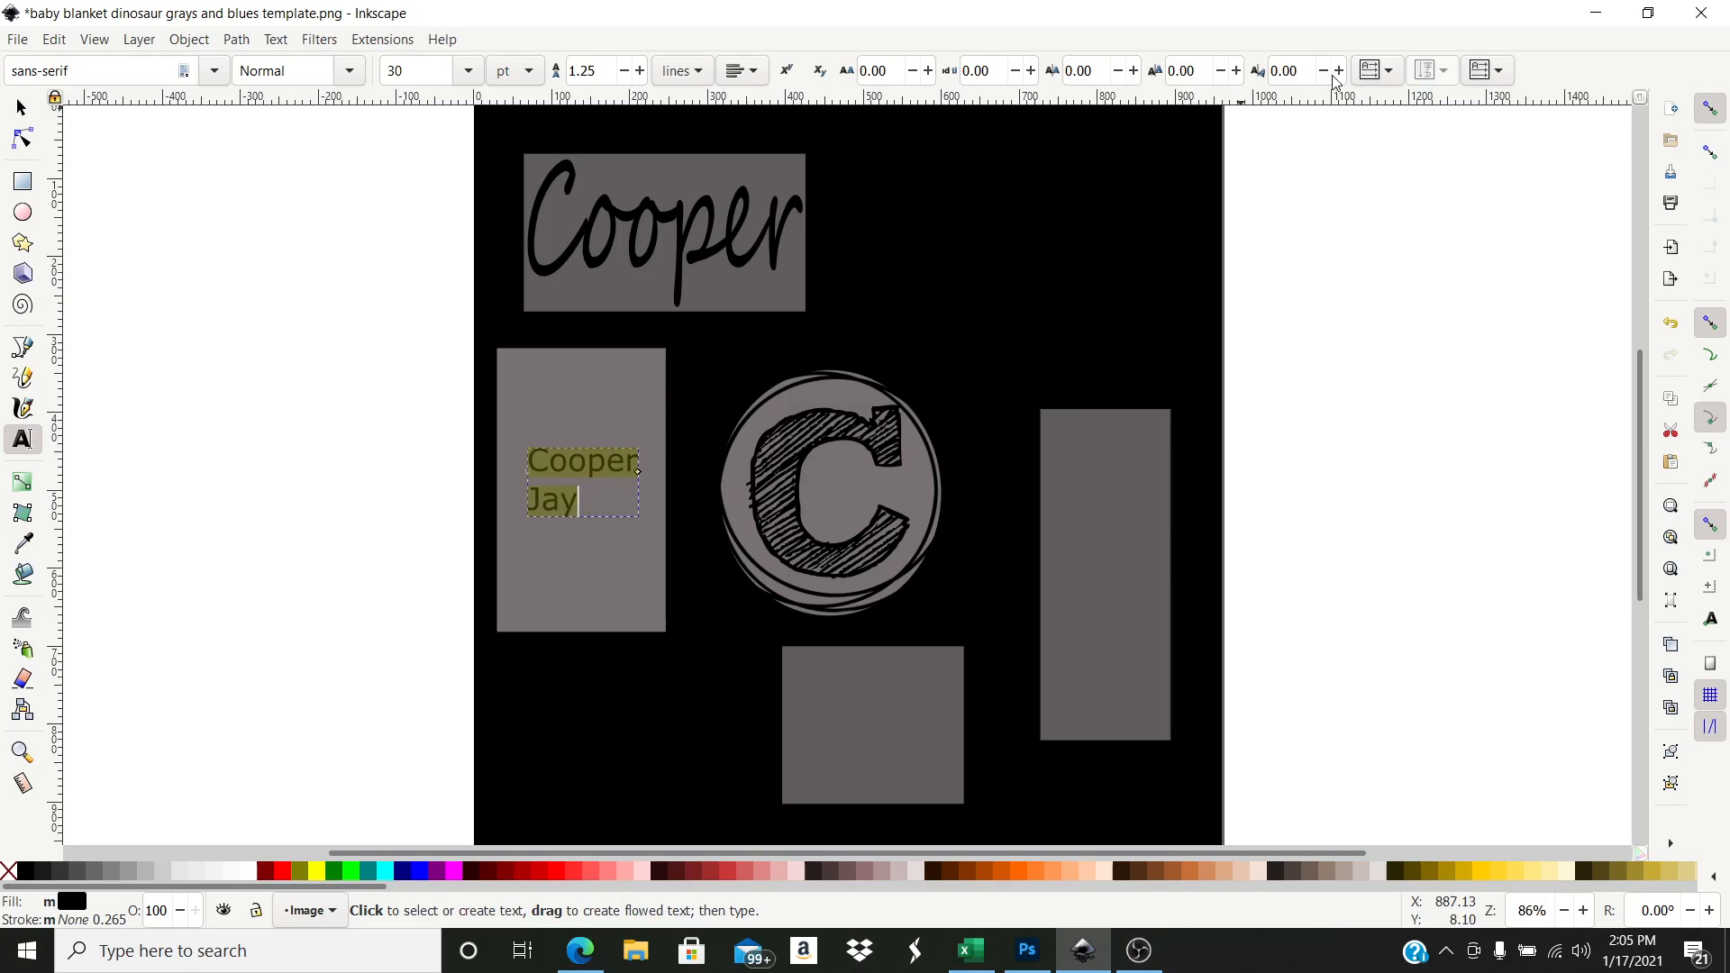
pyautogui.click(754, 79)
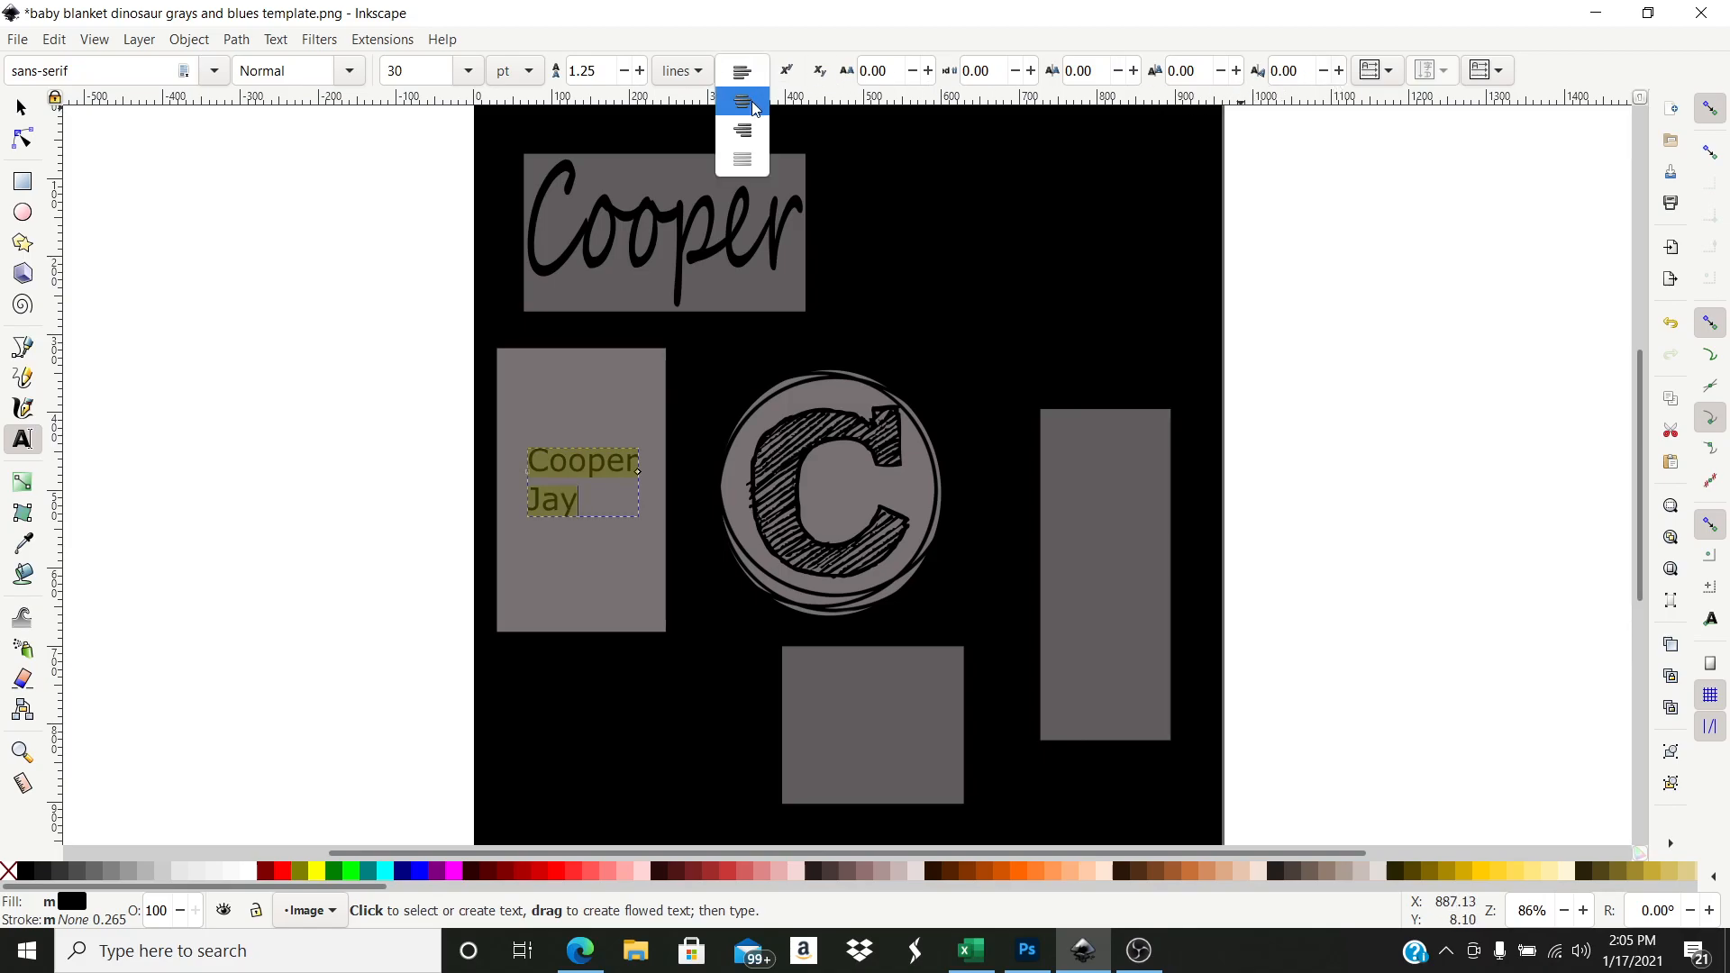
pyautogui.click(755, 105)
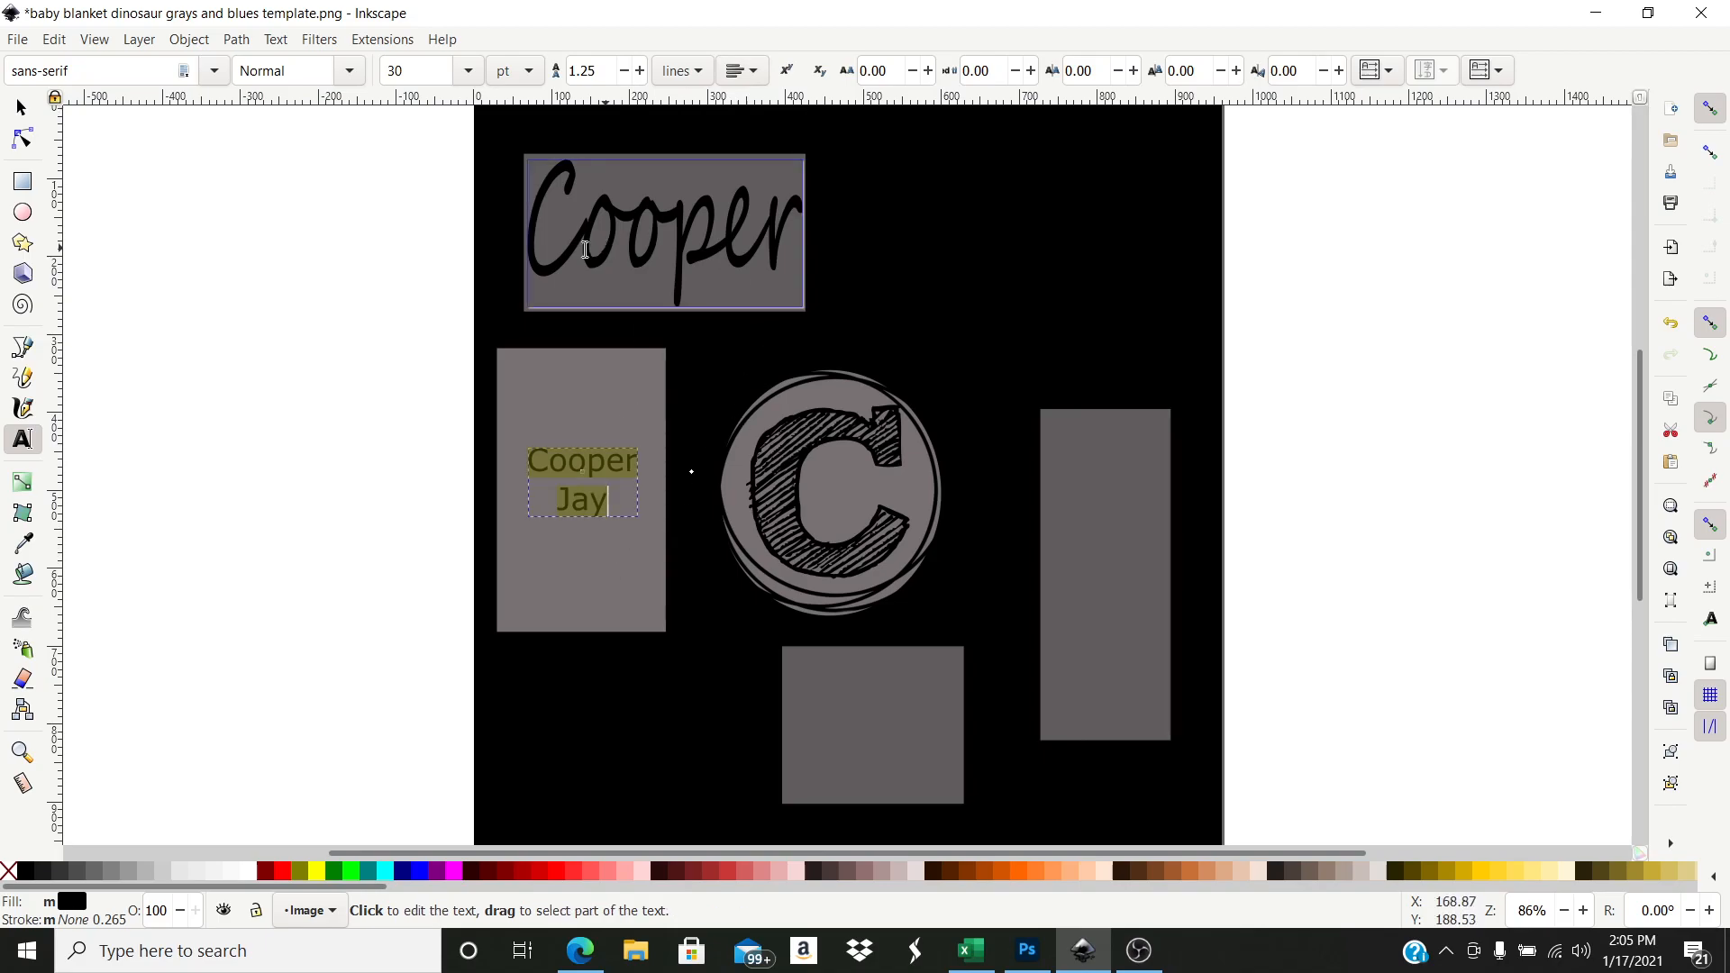
# - Rotate the two-line name 90° counter-clockwise and enlarge it to about 186 by 325 px to fill the left rectangle
pyautogui.click(22, 108)
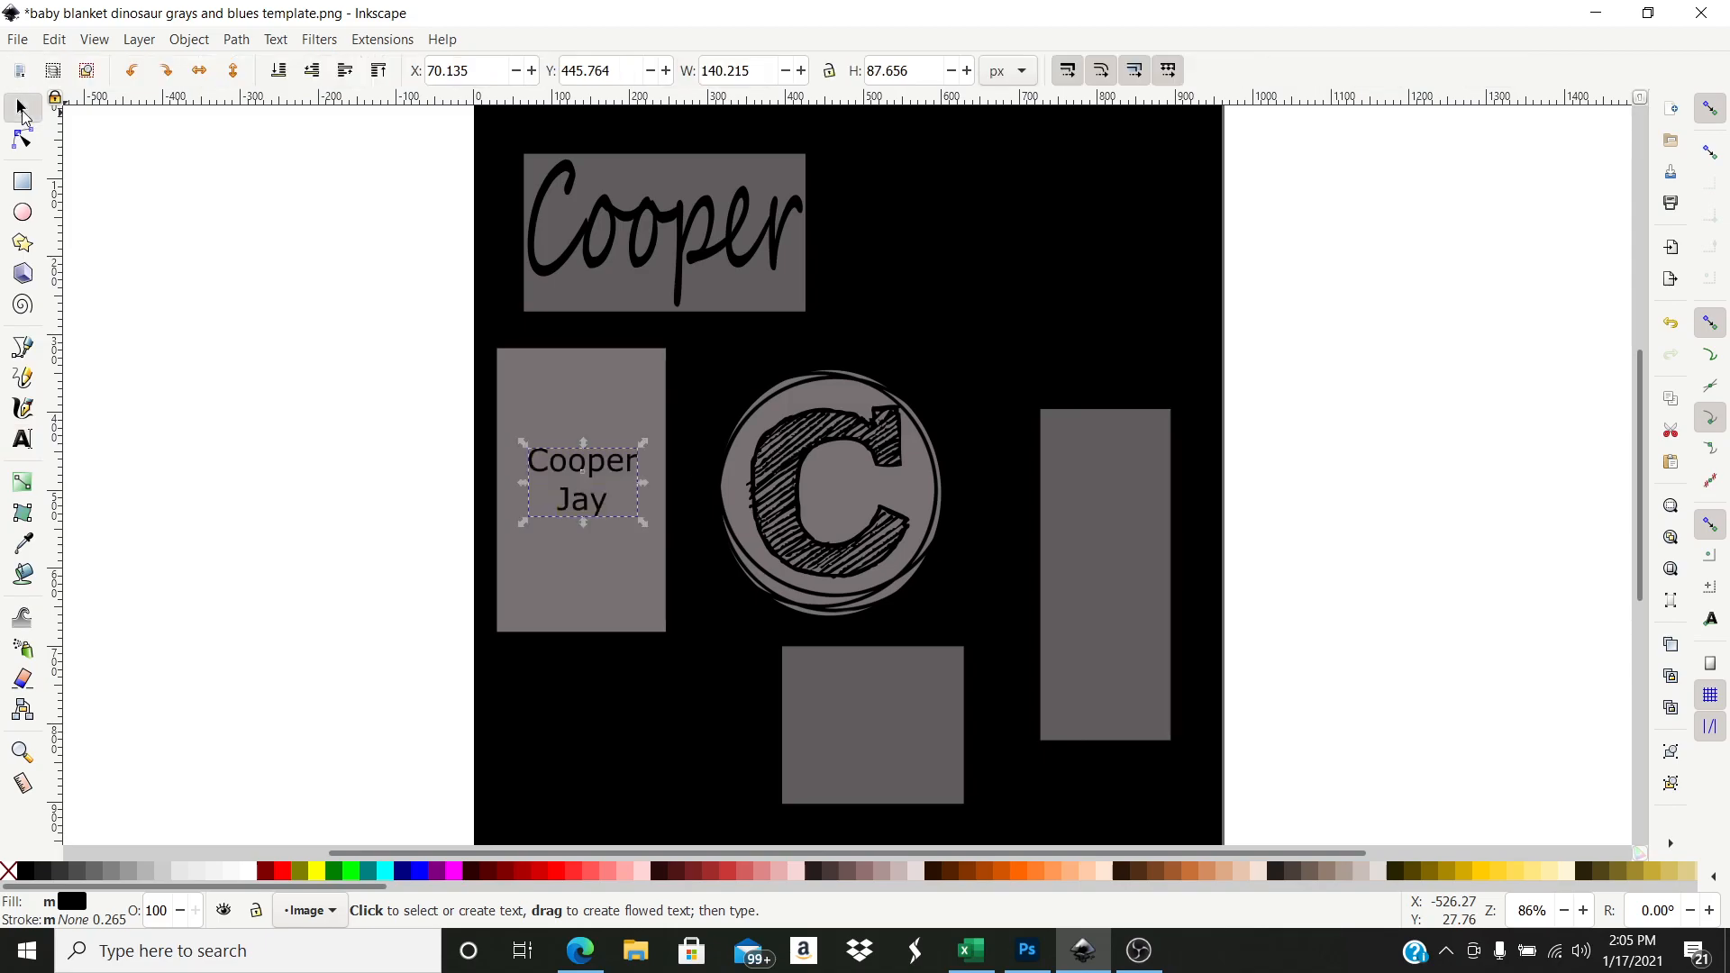
pyautogui.click(136, 72)
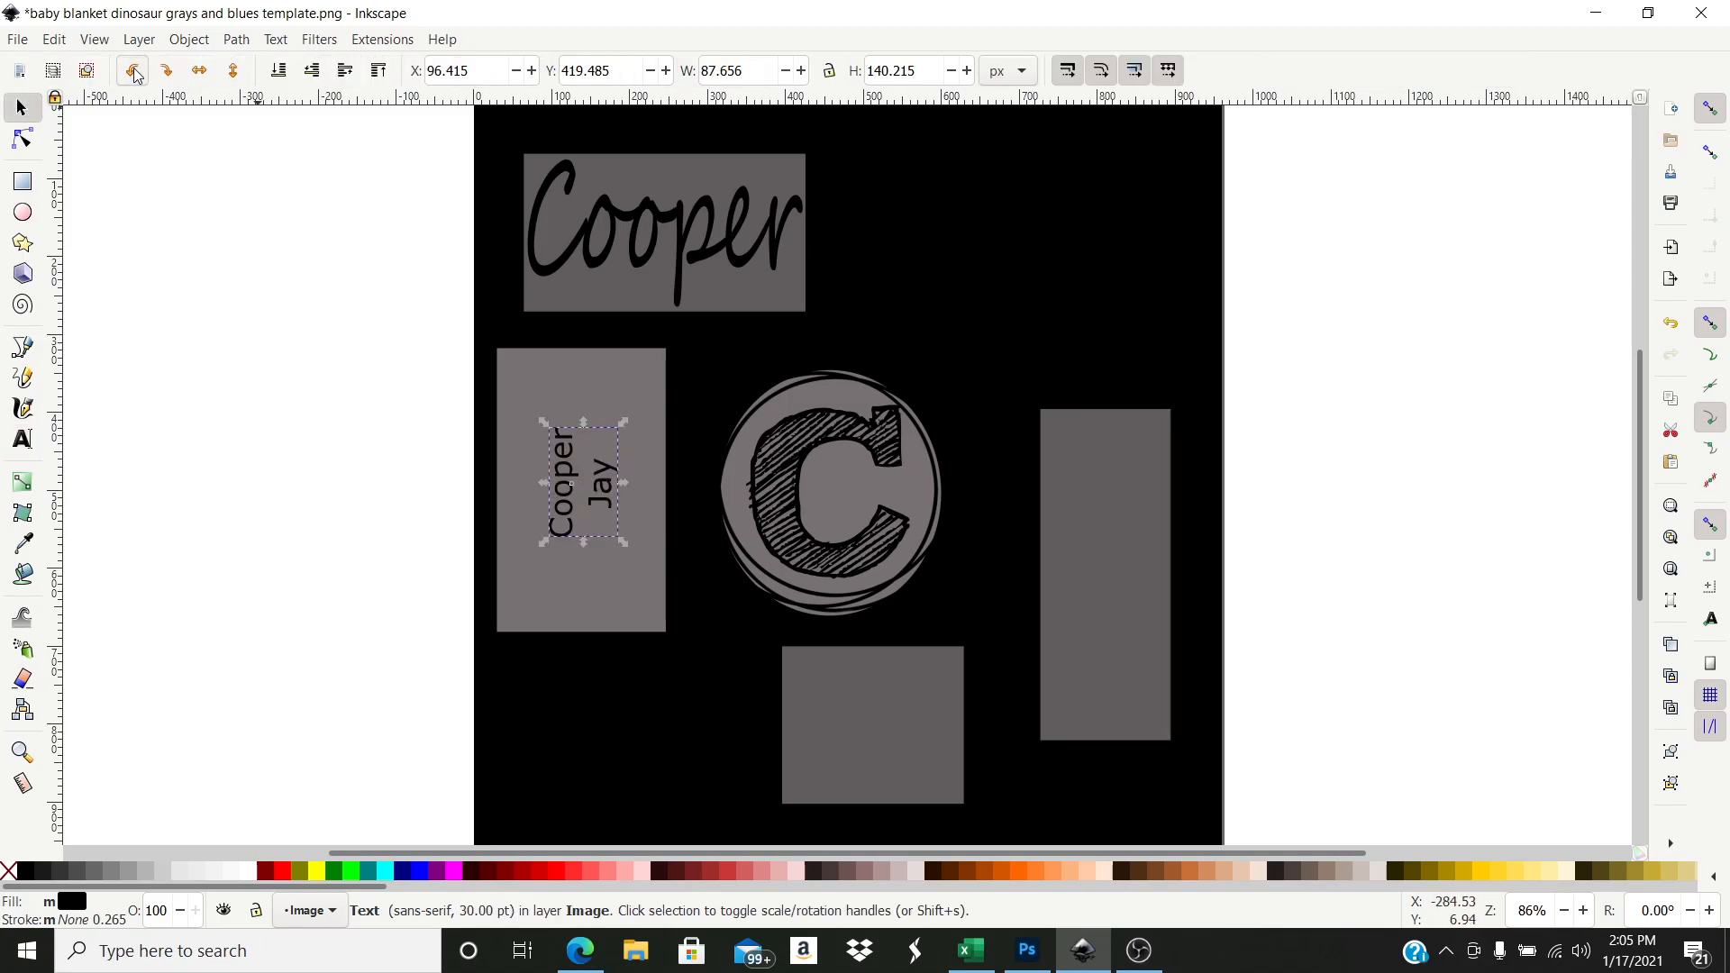
pyautogui.moveTo(619, 538); pyautogui.dragTo(661, 623)
pyautogui.moveTo(544, 422); pyautogui.dragTo(509, 369)
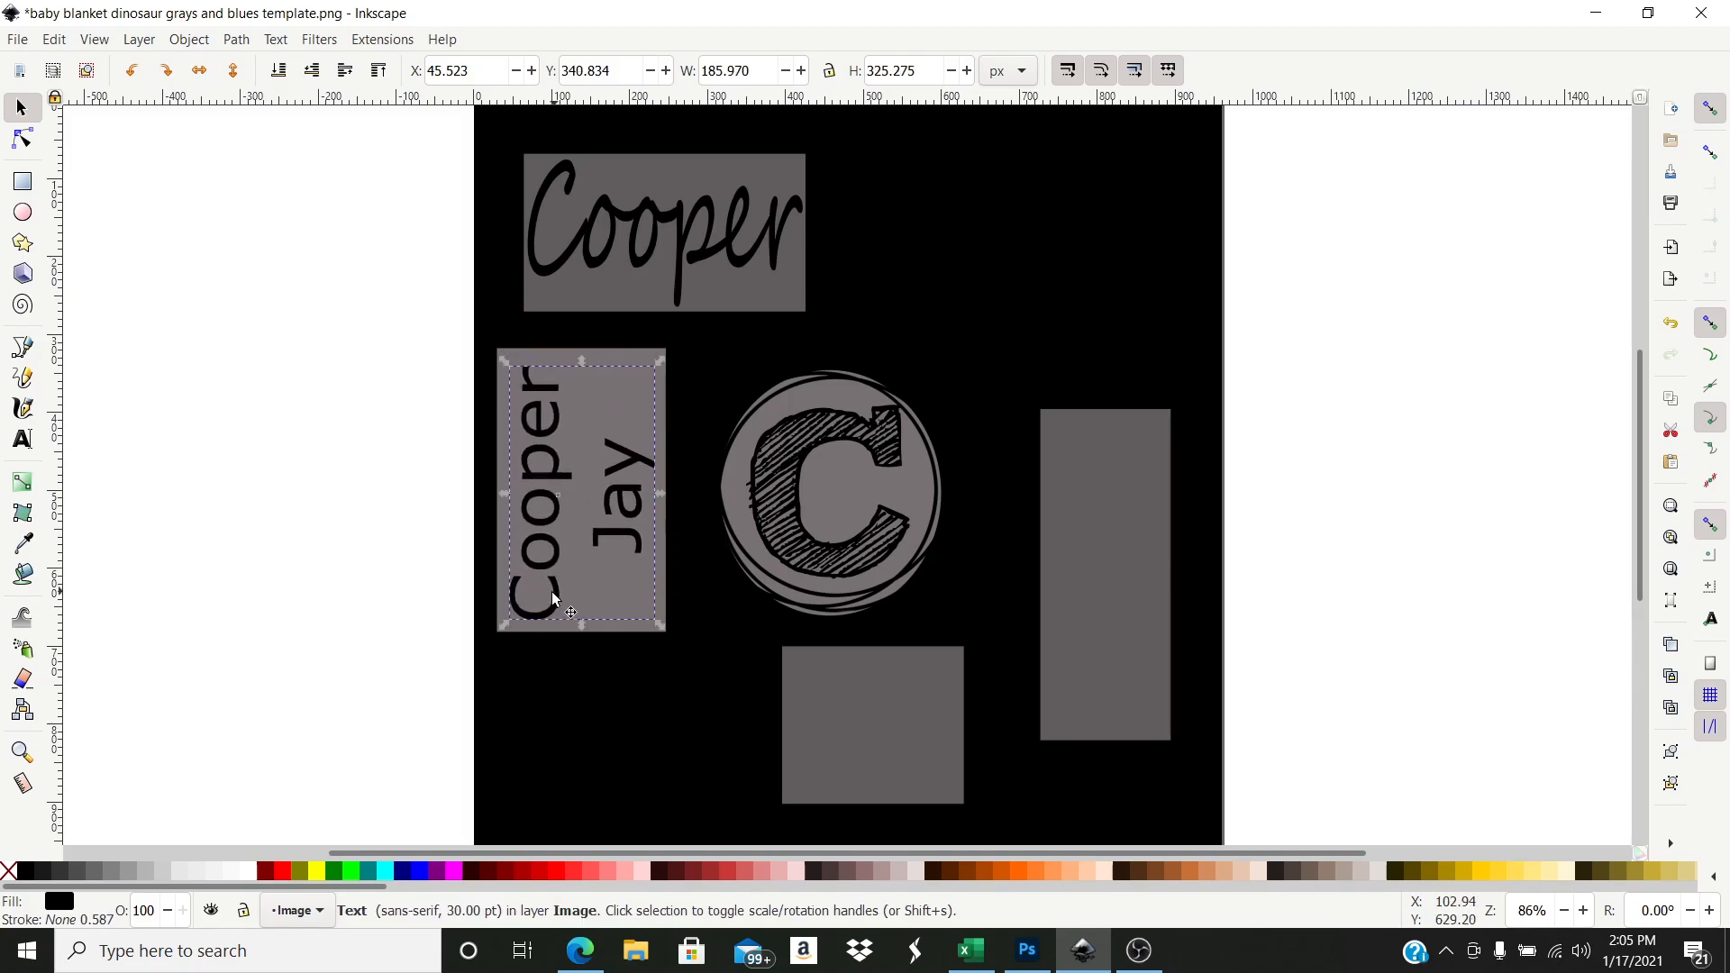
# - Change the font of both lines of the rotated name to Segoe Print
pyautogui.press('t')
pyautogui.moveTo(546, 618); pyautogui.dragTo(624, 381)
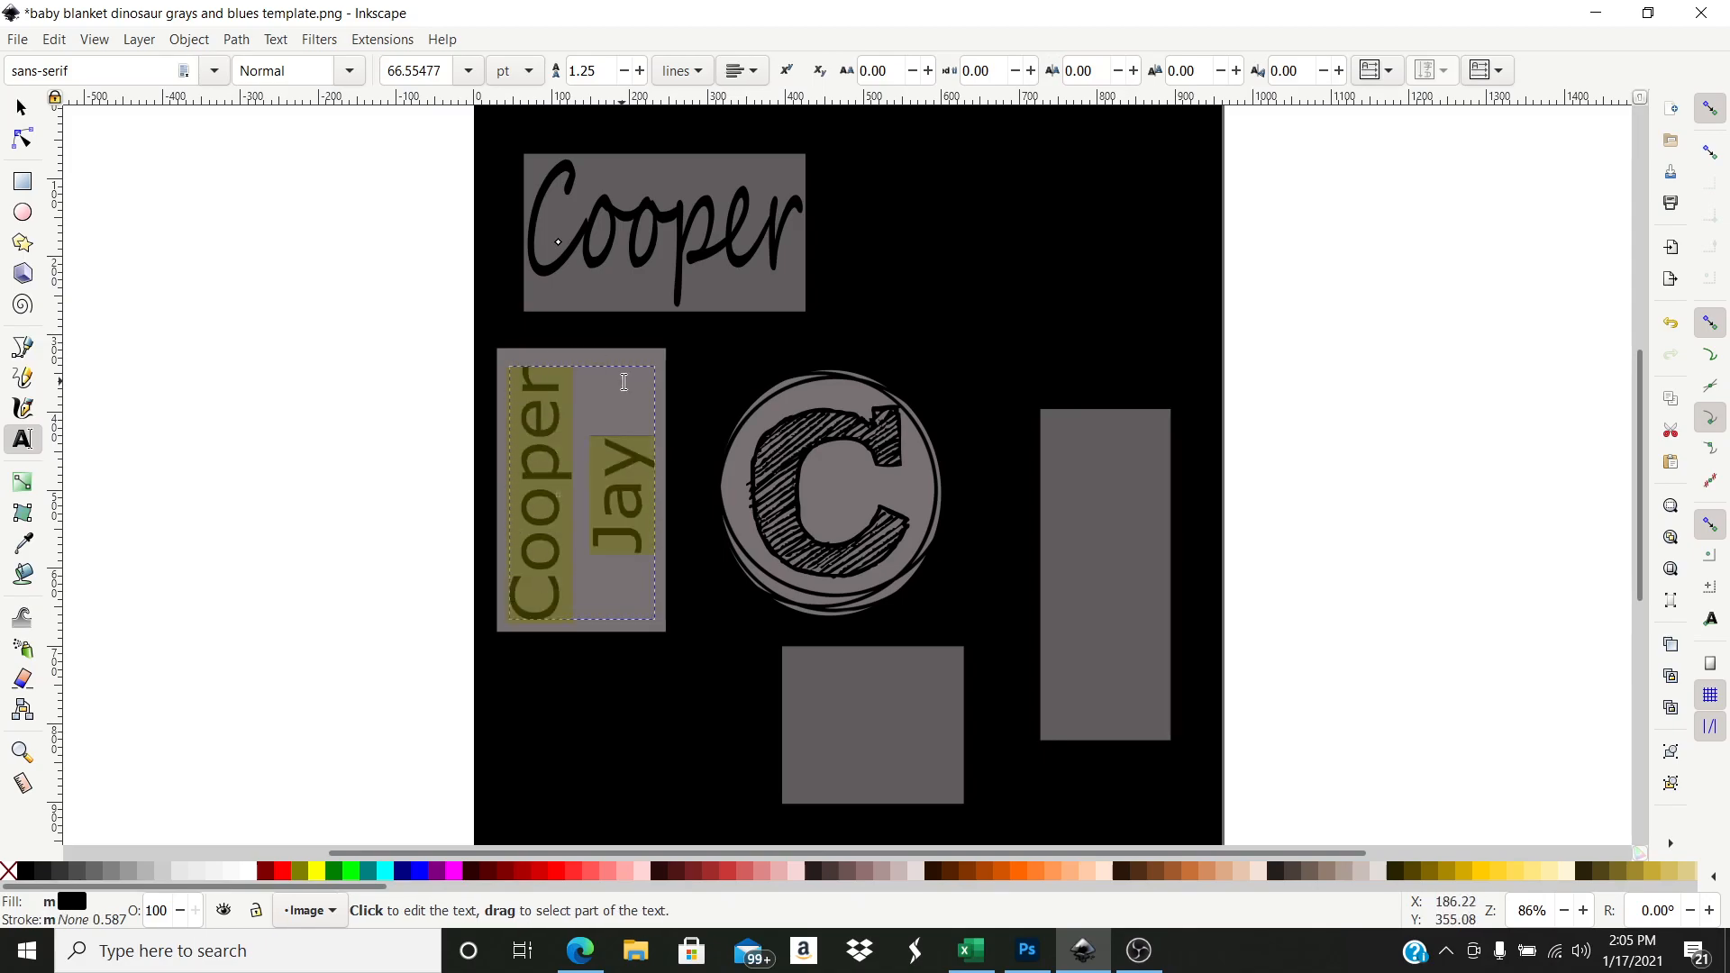
pyautogui.click(213, 70)
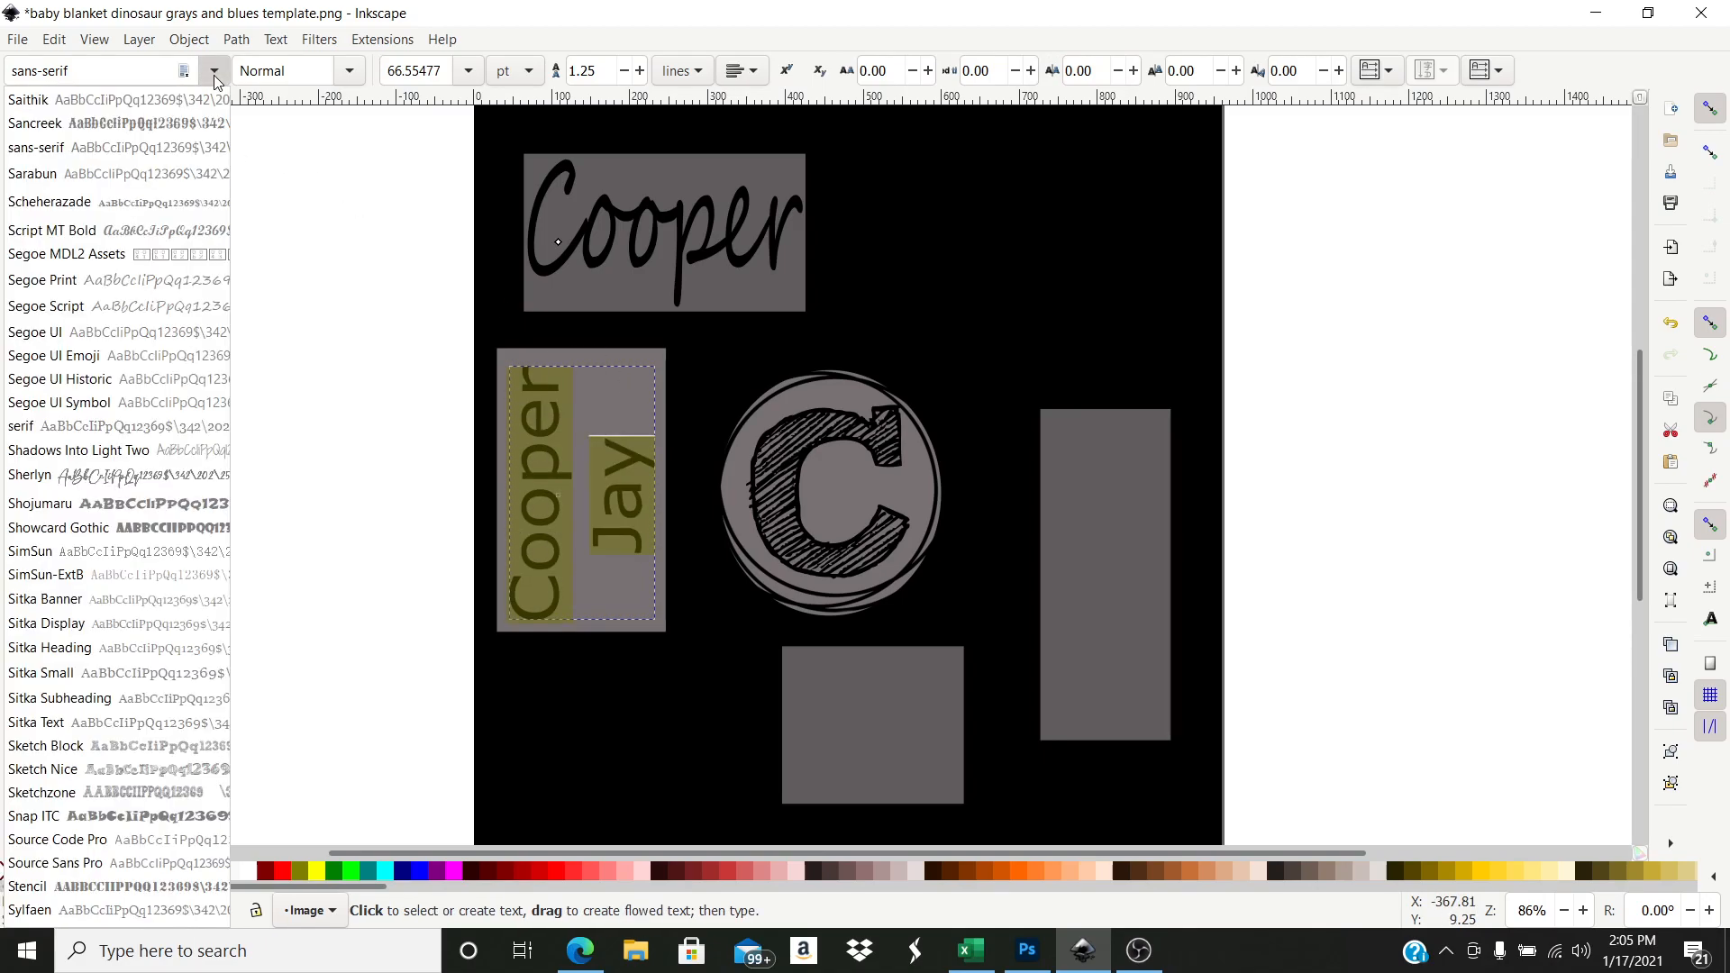
pyautogui.click(160, 282)
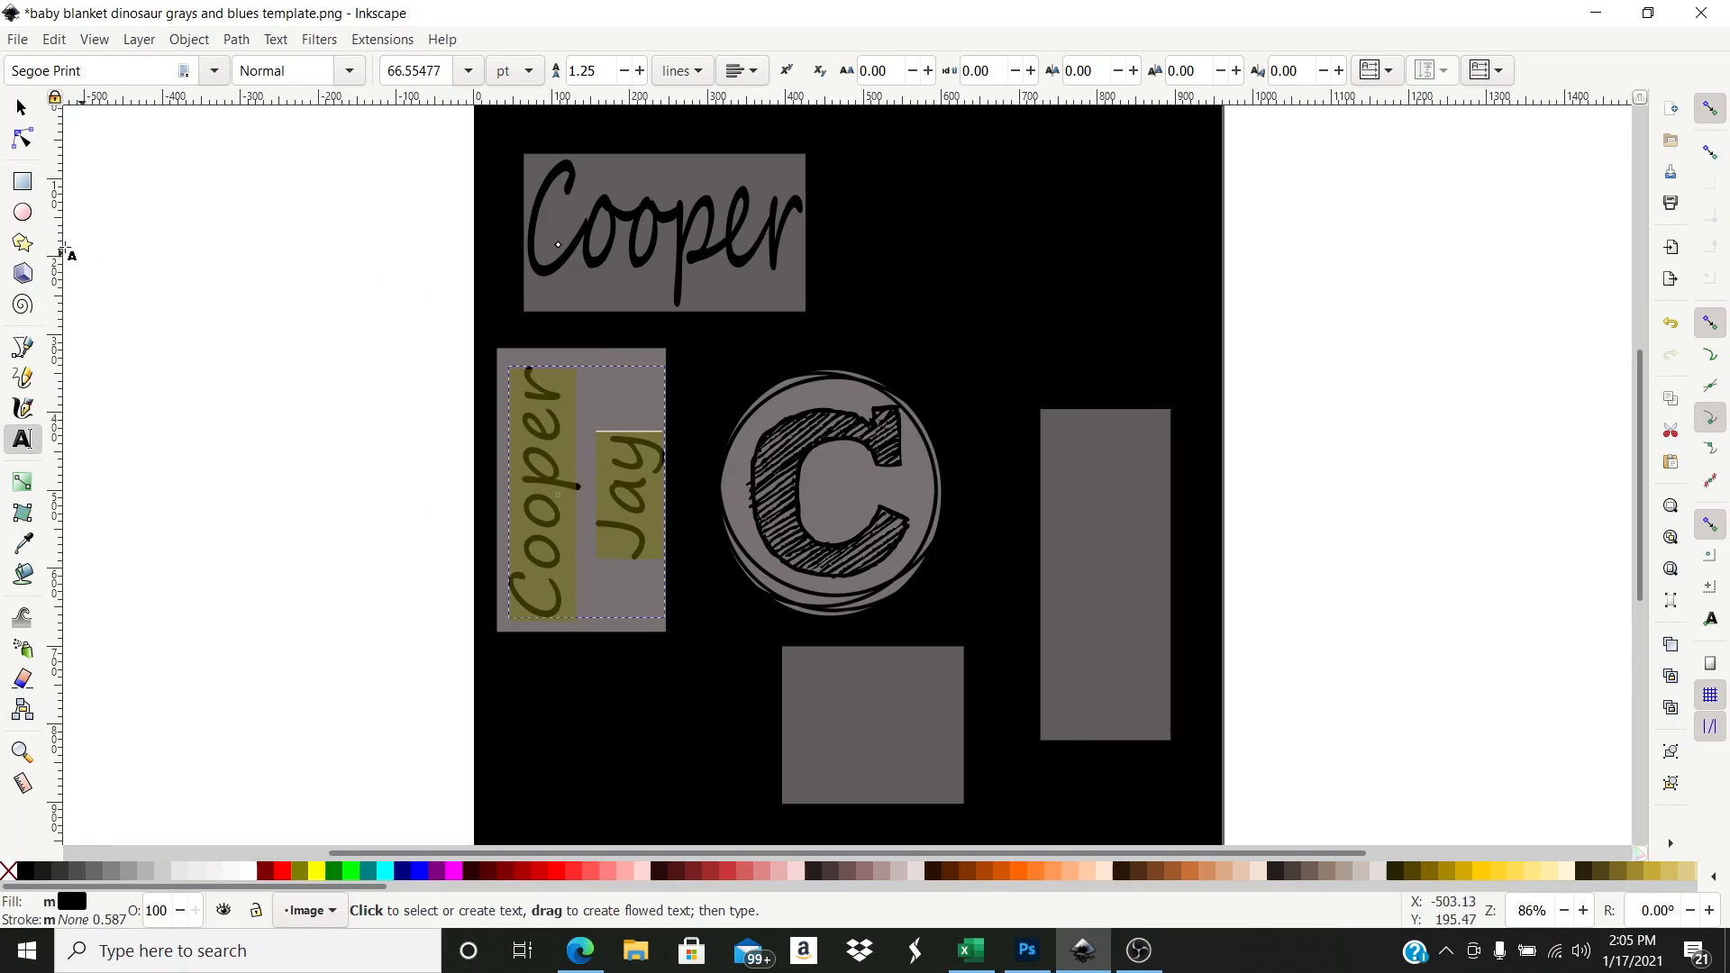
pyautogui.click(21, 109)
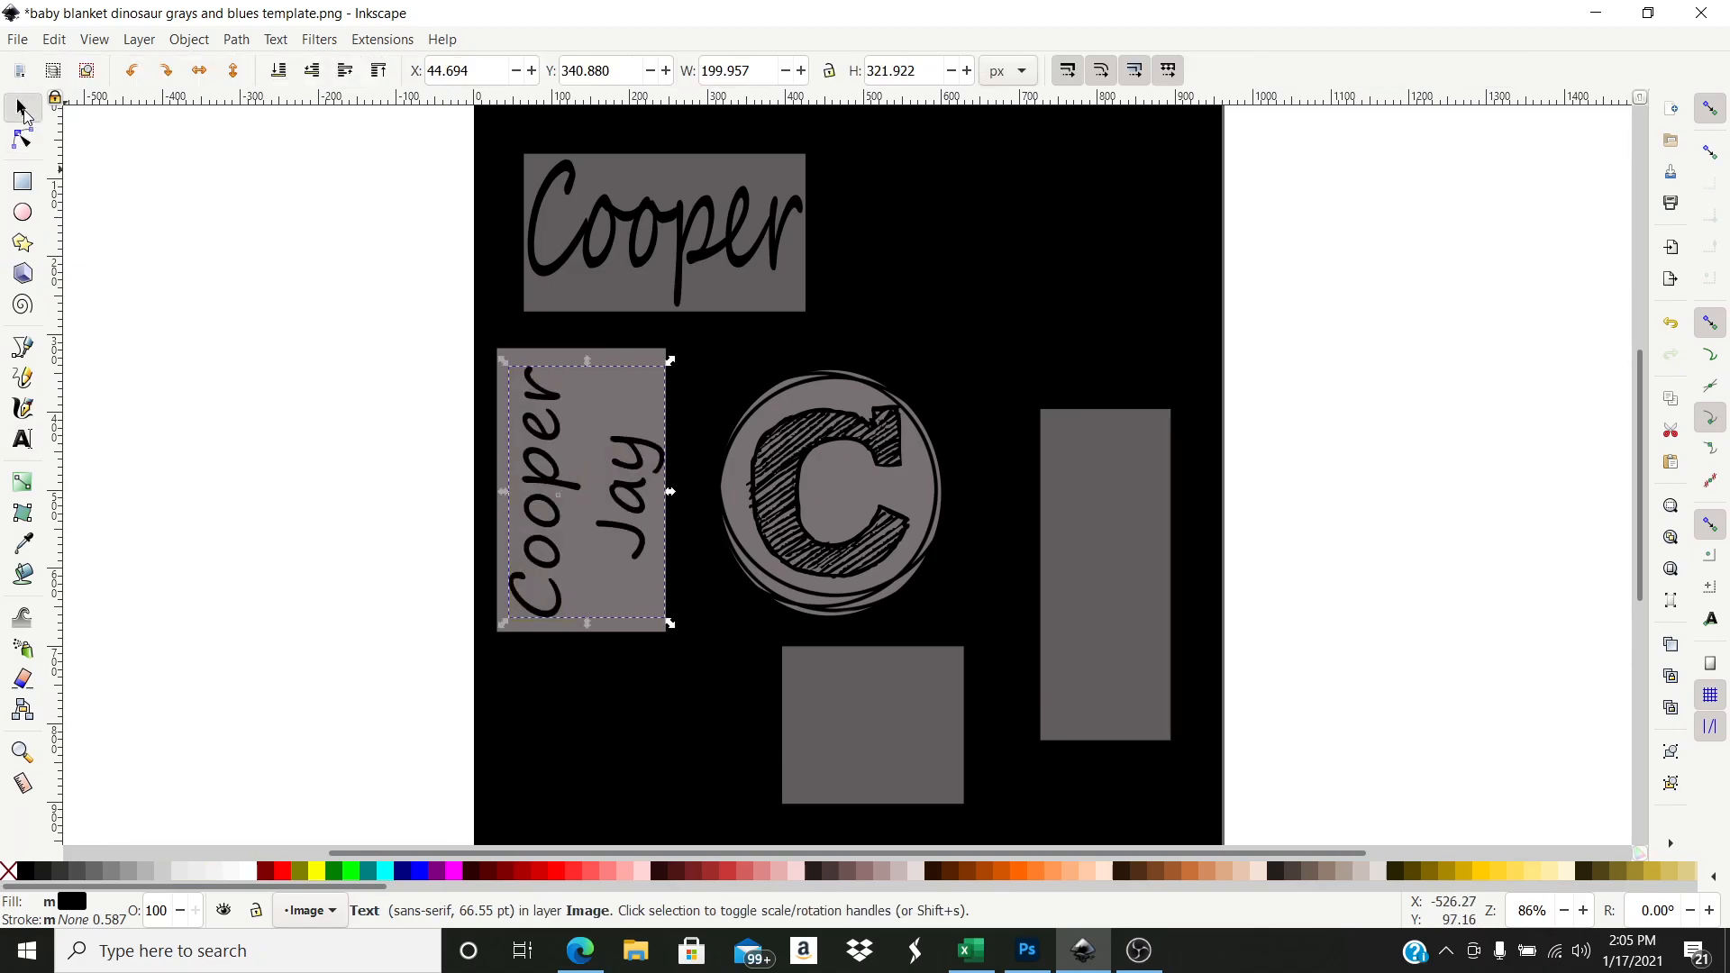
# - Create a text frame in the lower gray rectangle, enter the initials "CMJ", and set the "M" to 45 pt
pyautogui.click(23, 439)
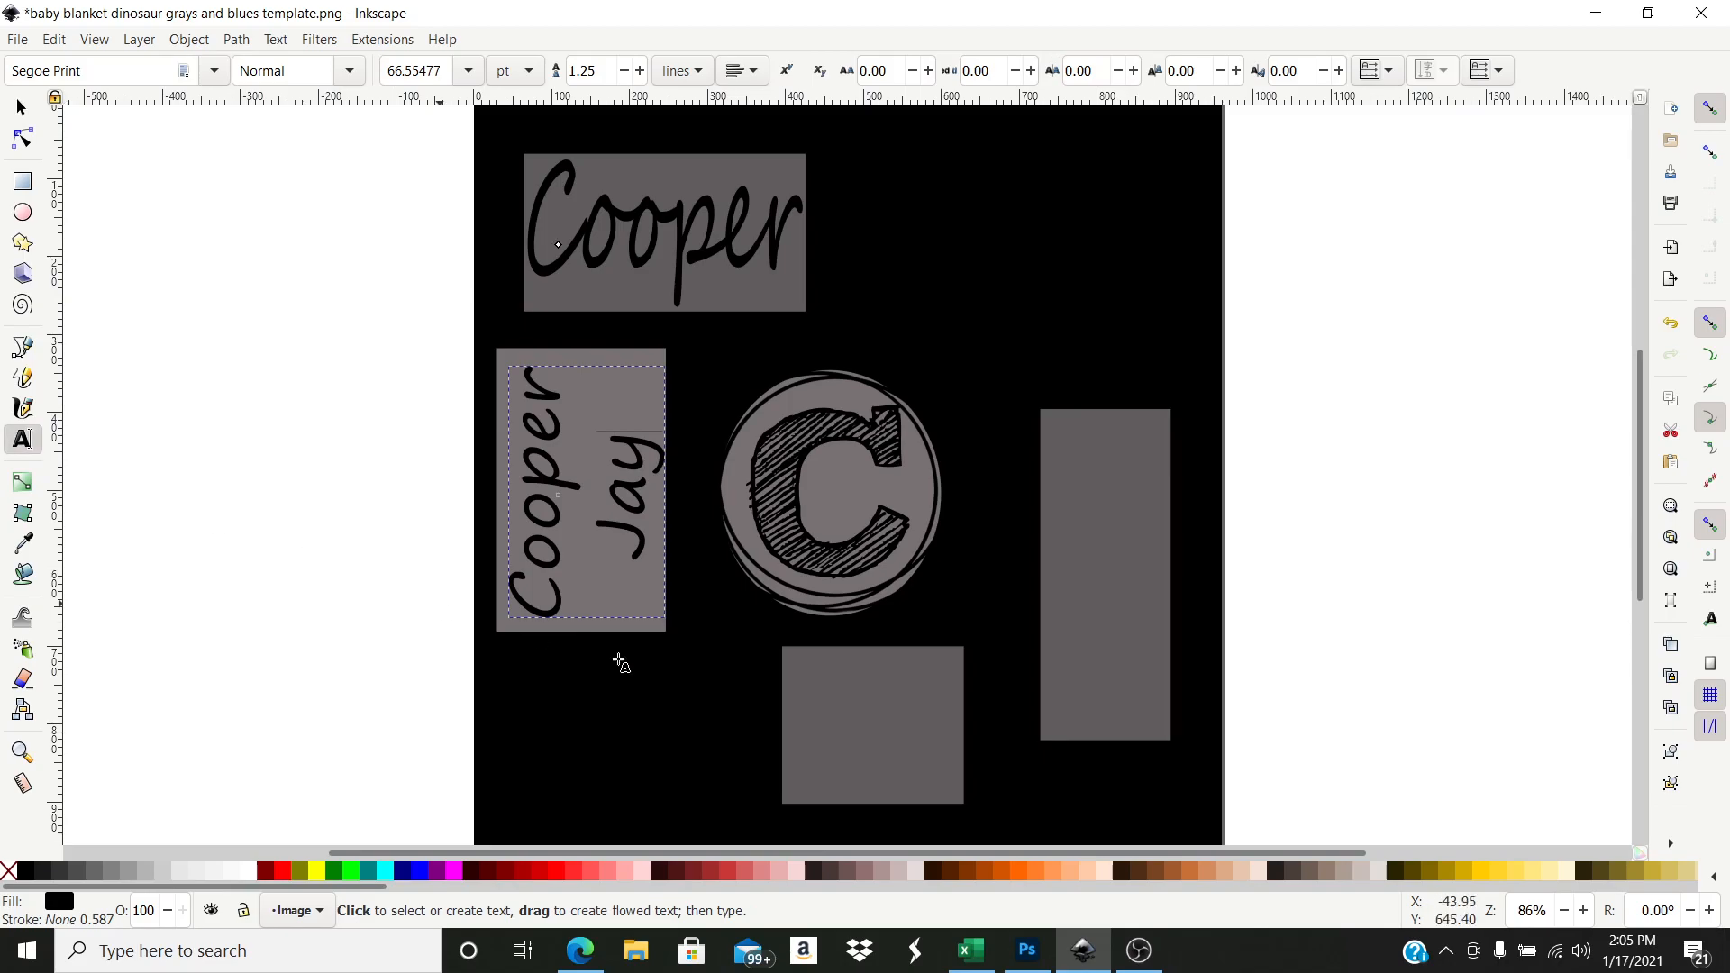
pyautogui.moveTo(790, 656); pyautogui.dragTo(956, 800)
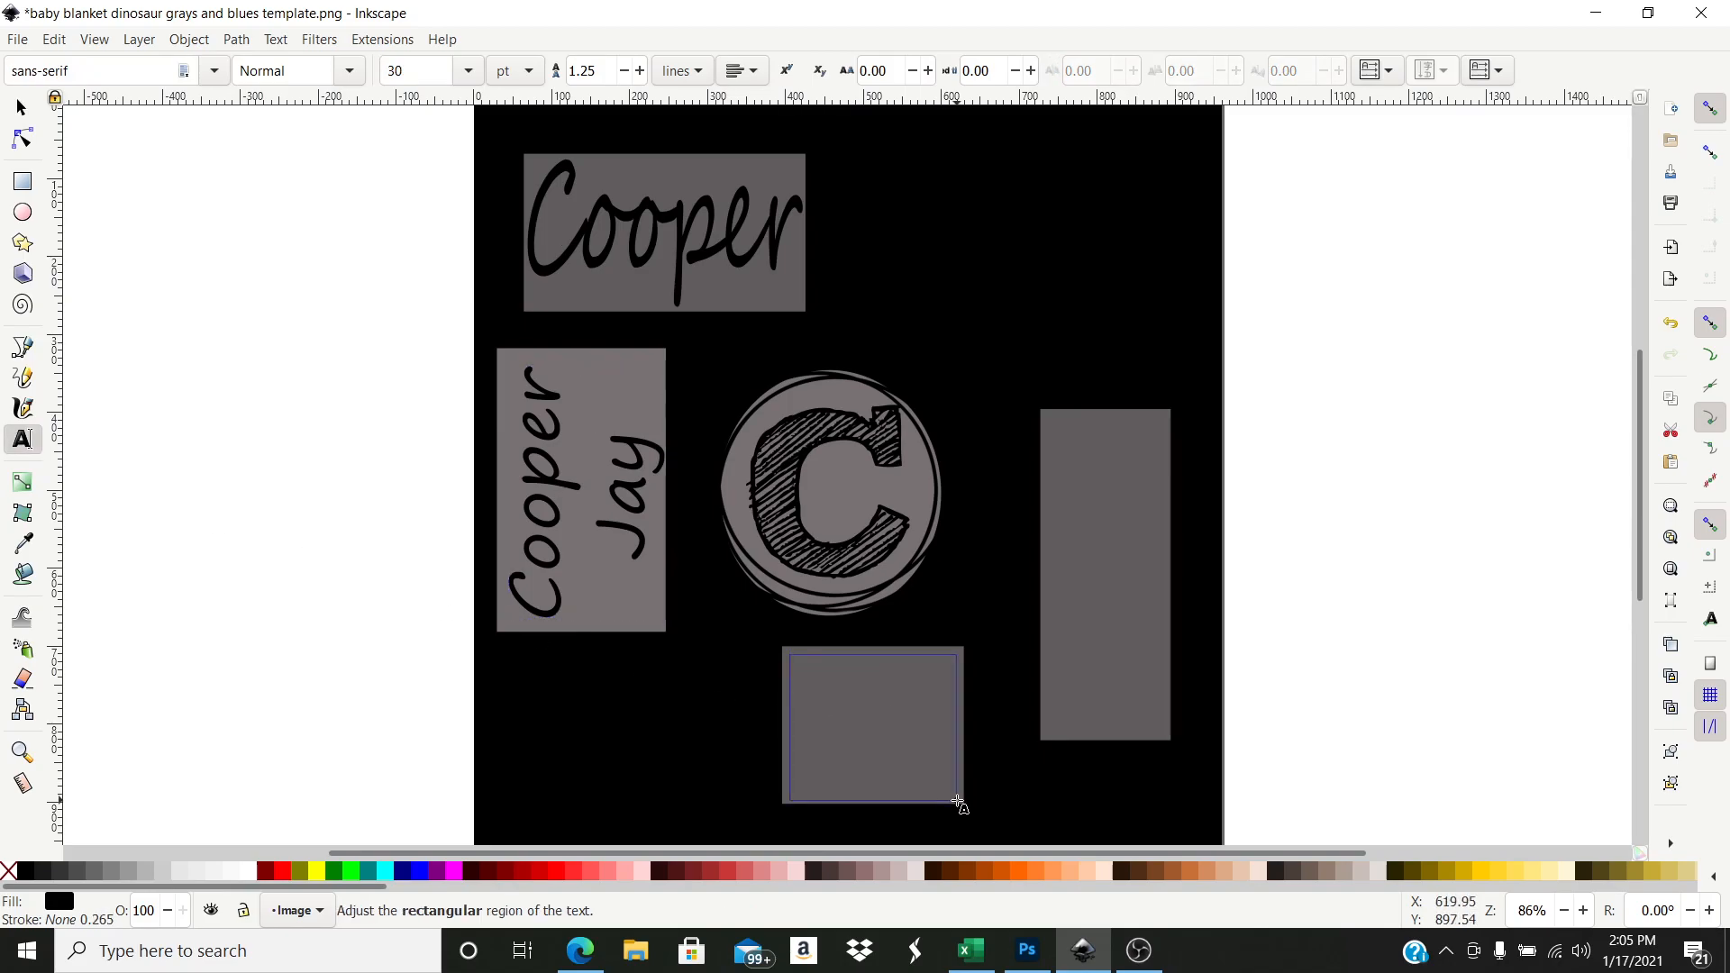
pyautogui.write('CMJ')
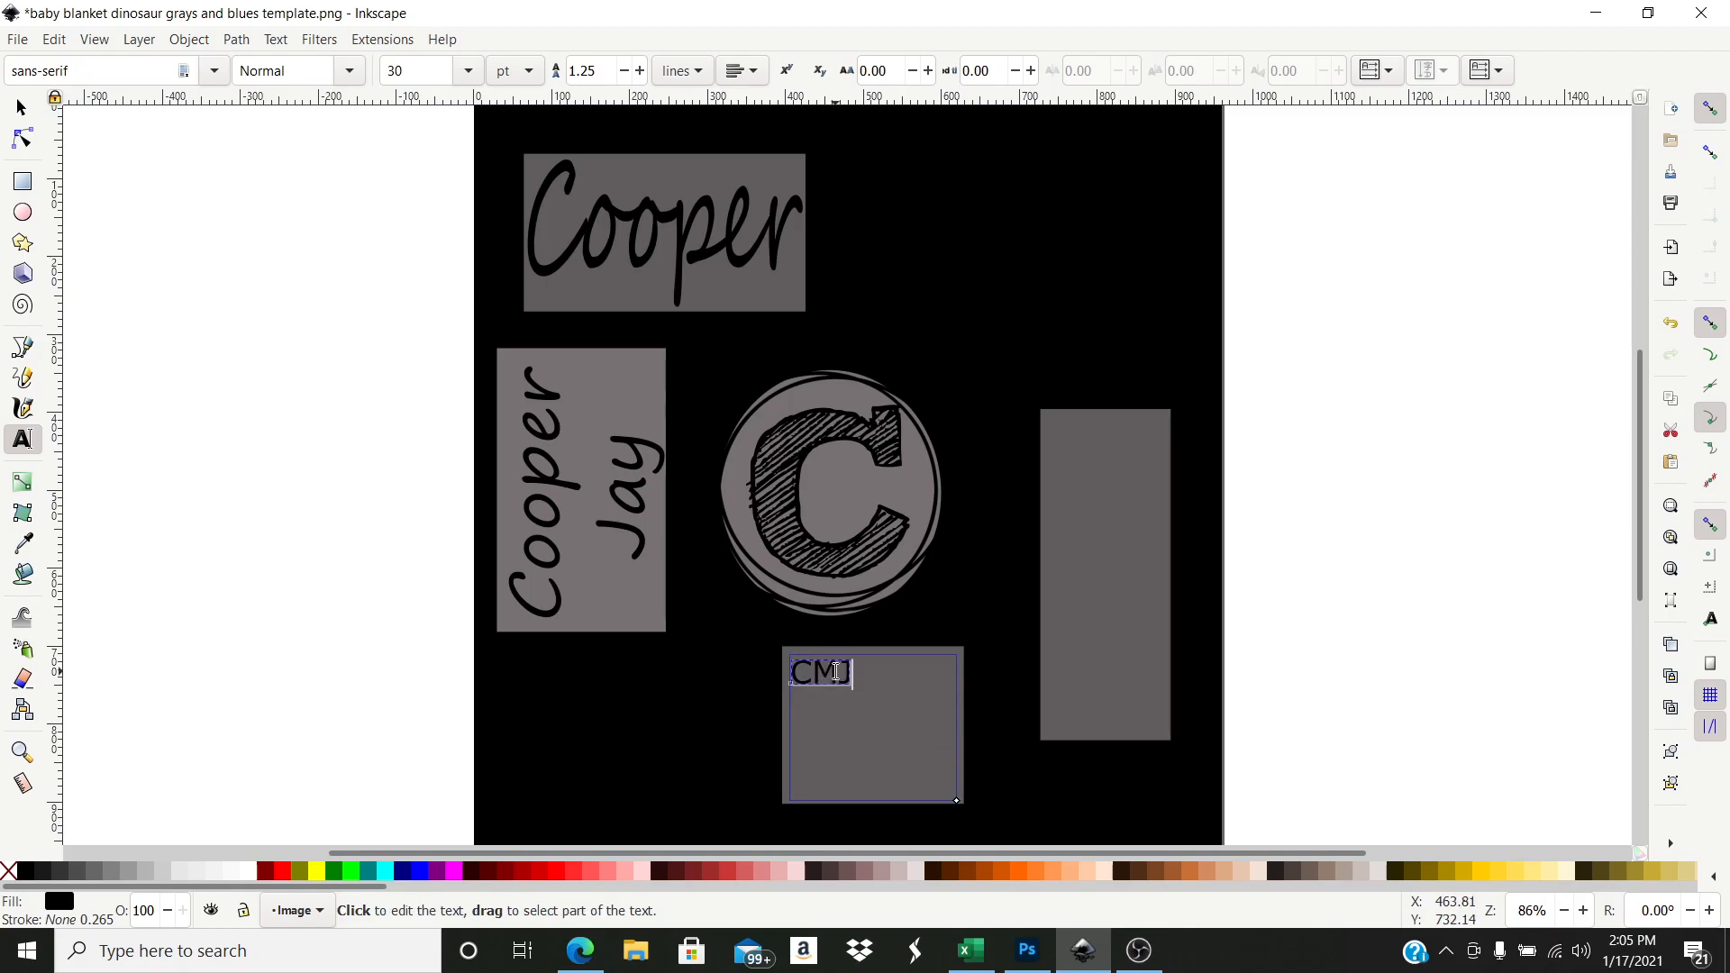
pyautogui.moveTo(831, 670); pyautogui.dragTo(812, 672)
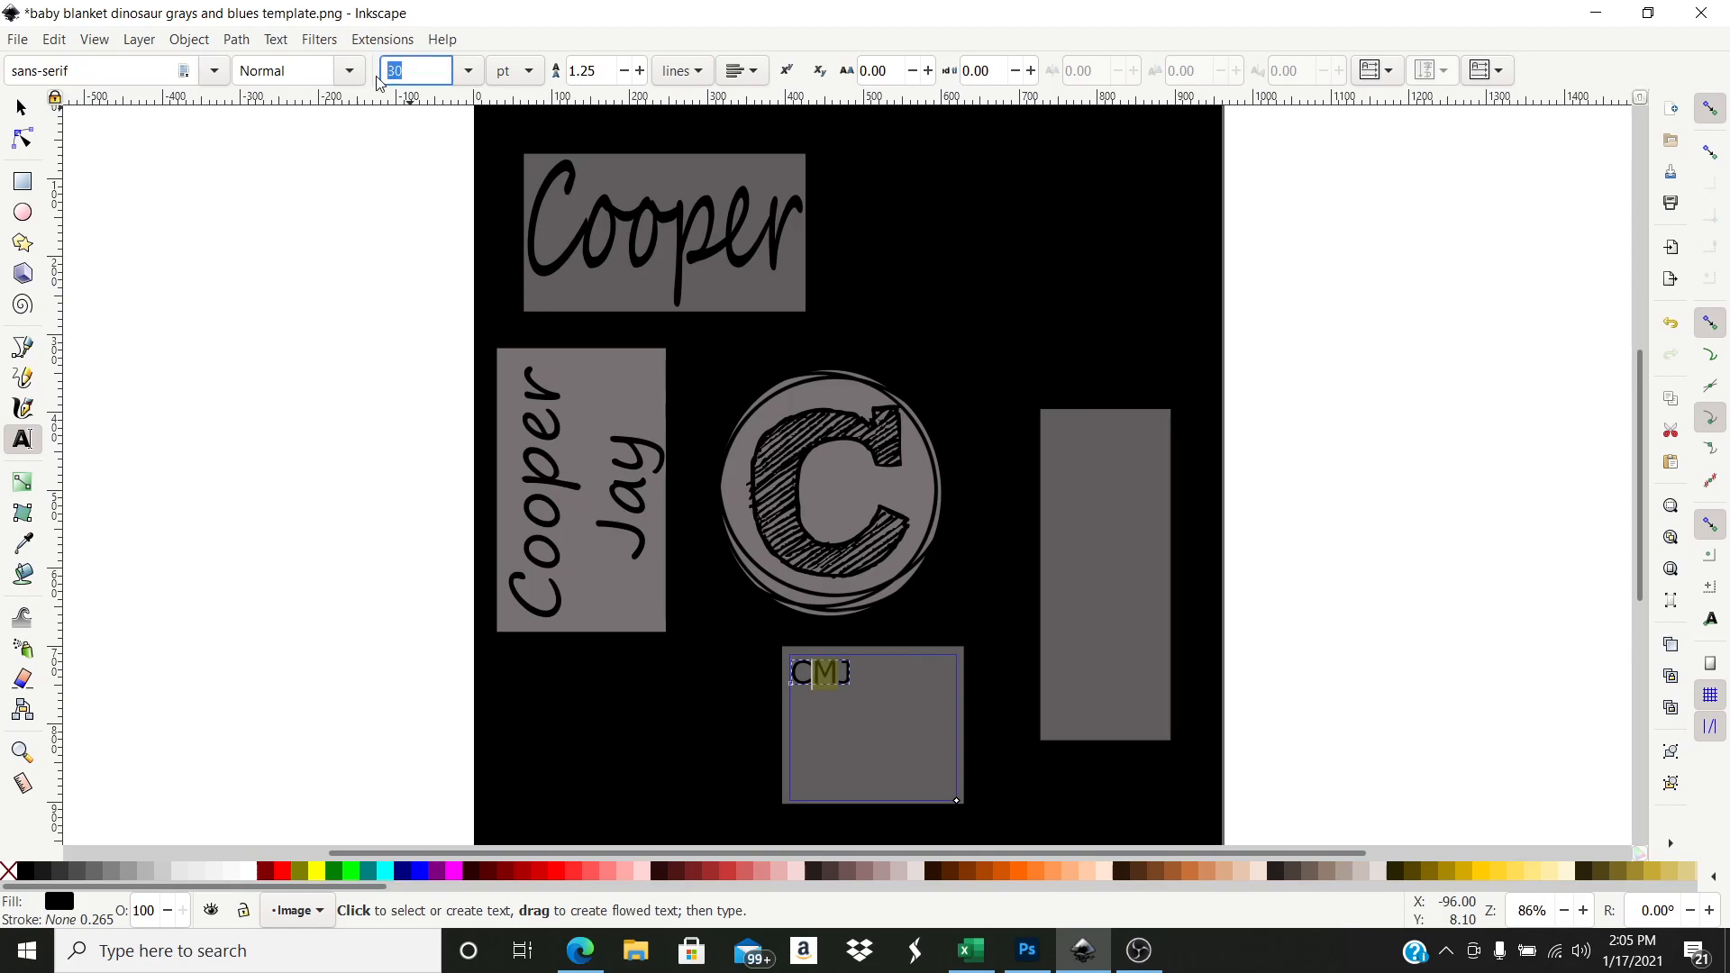
pyautogui.write('45')
pyautogui.press('Return')
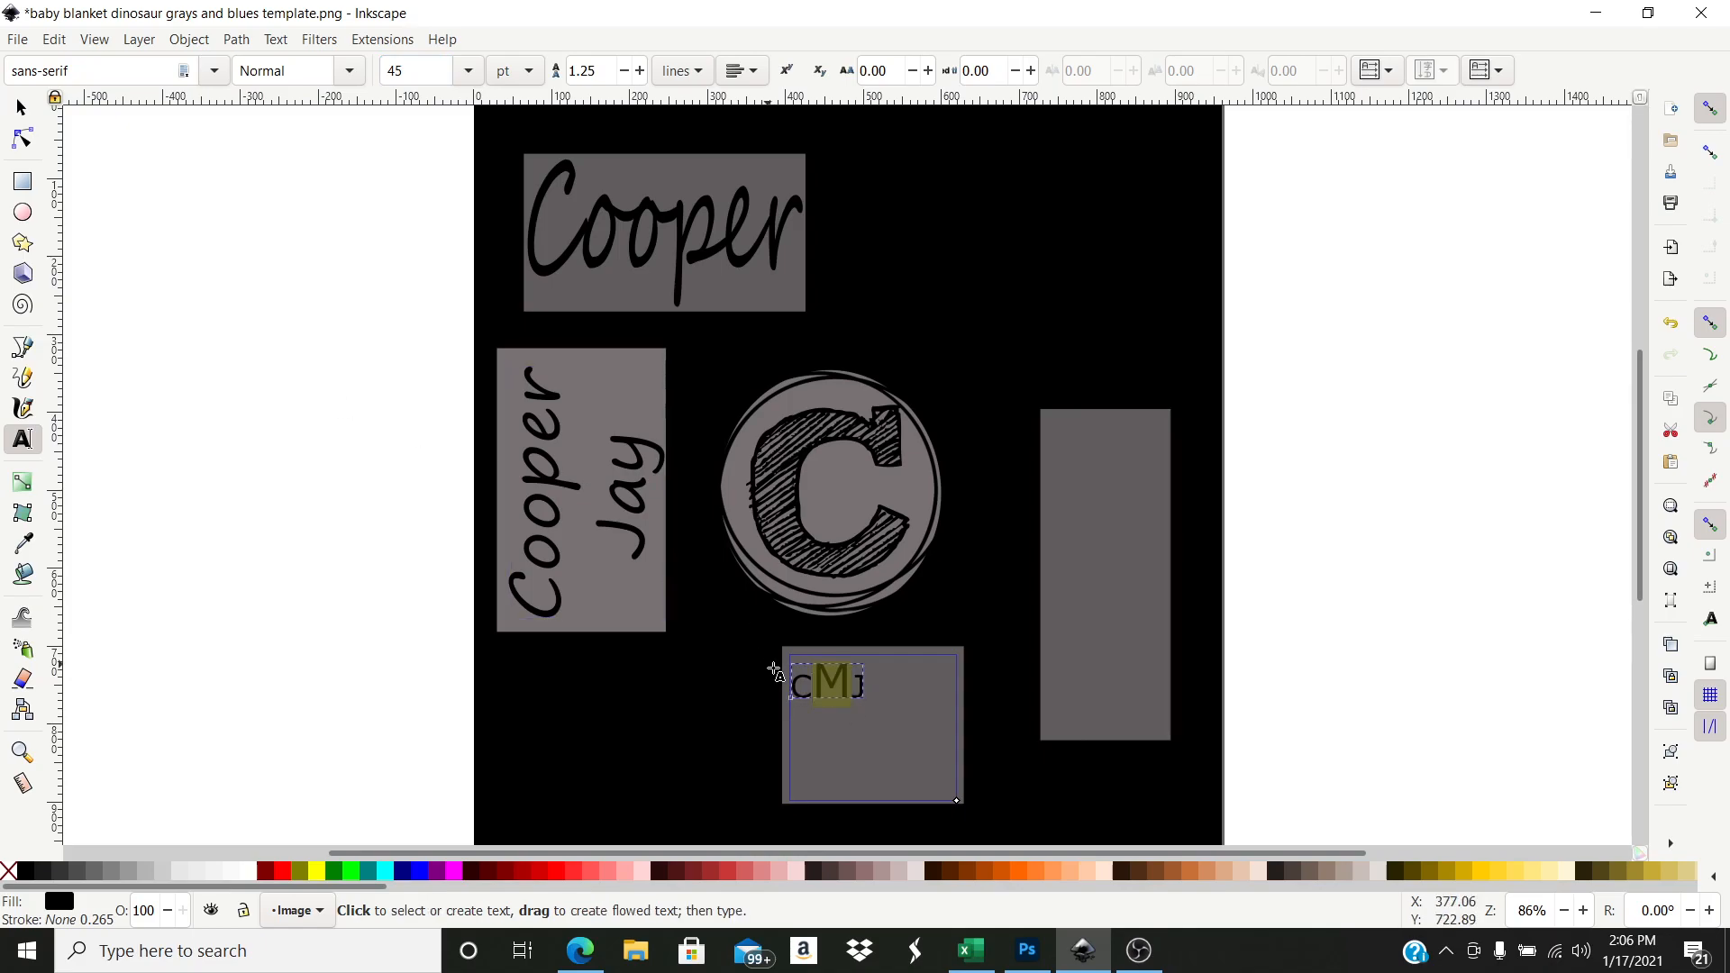
# - Enlarge the initials to about 223 by 149 px and position them within the lower gray rectangle
pyautogui.click(23, 113)
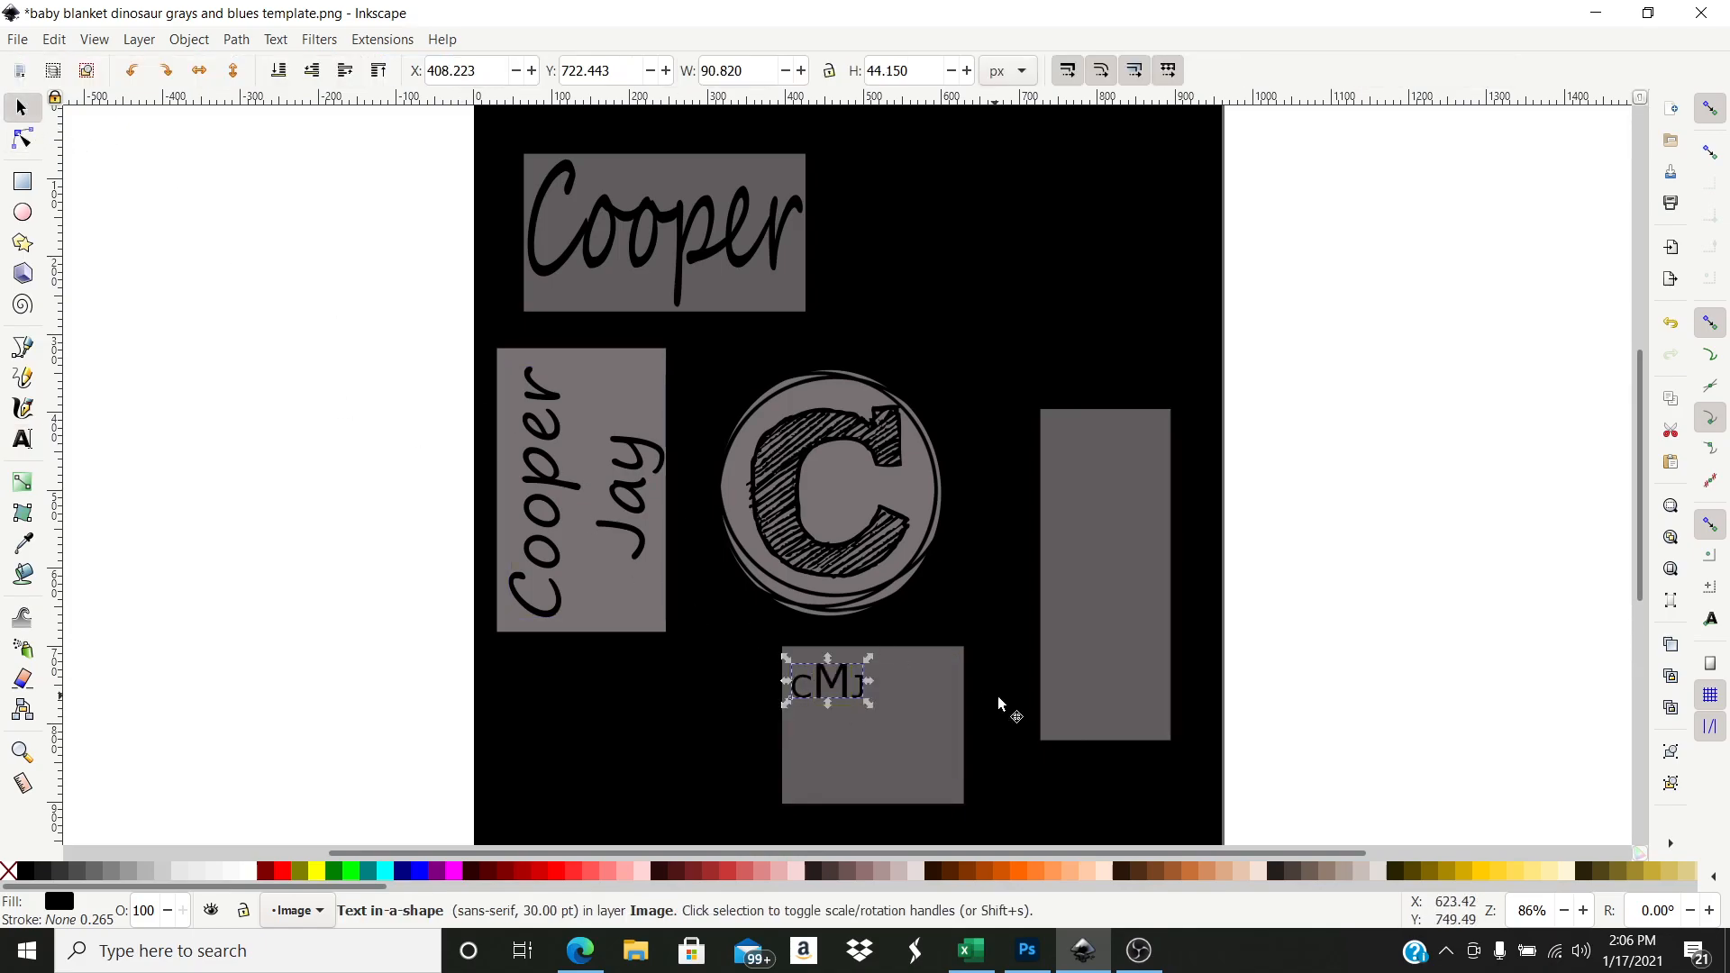
pyautogui.moveTo(869, 700); pyautogui.dragTo(963, 781)
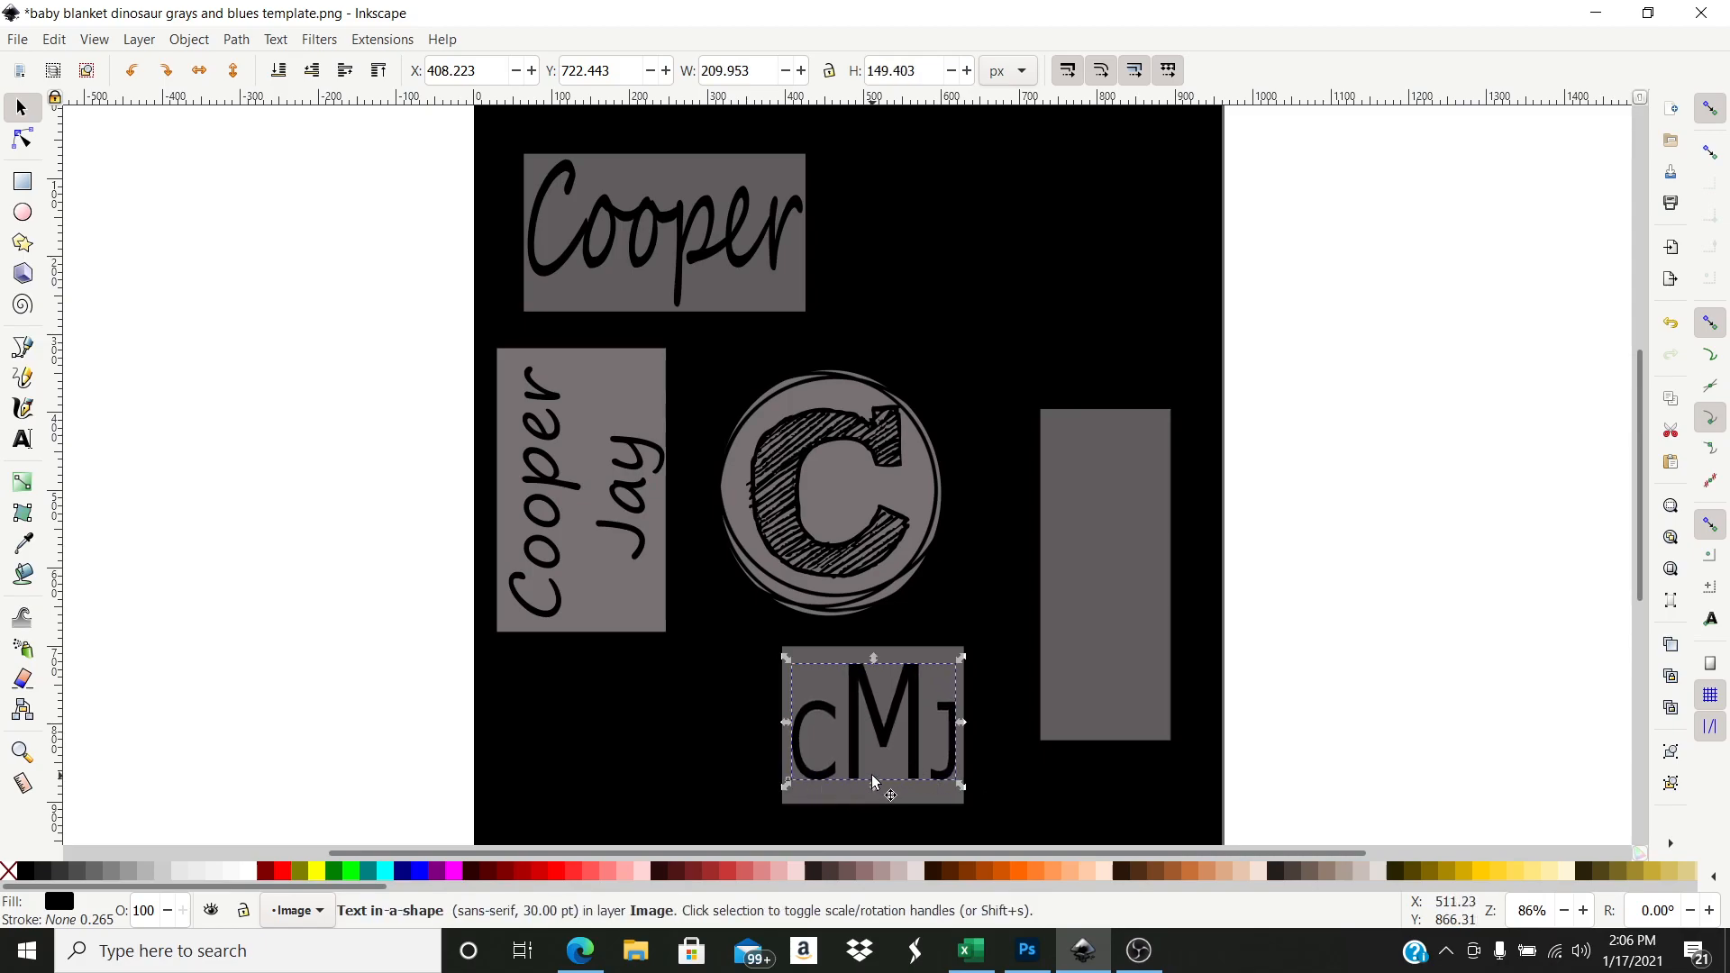
pyautogui.moveTo(910, 744)
pyautogui.mouseDown()
pyautogui.moveTo(900, 756)
pyautogui.moveTo(960, 738)
pyautogui.moveTo(910, 733)
pyautogui.mouseUp()
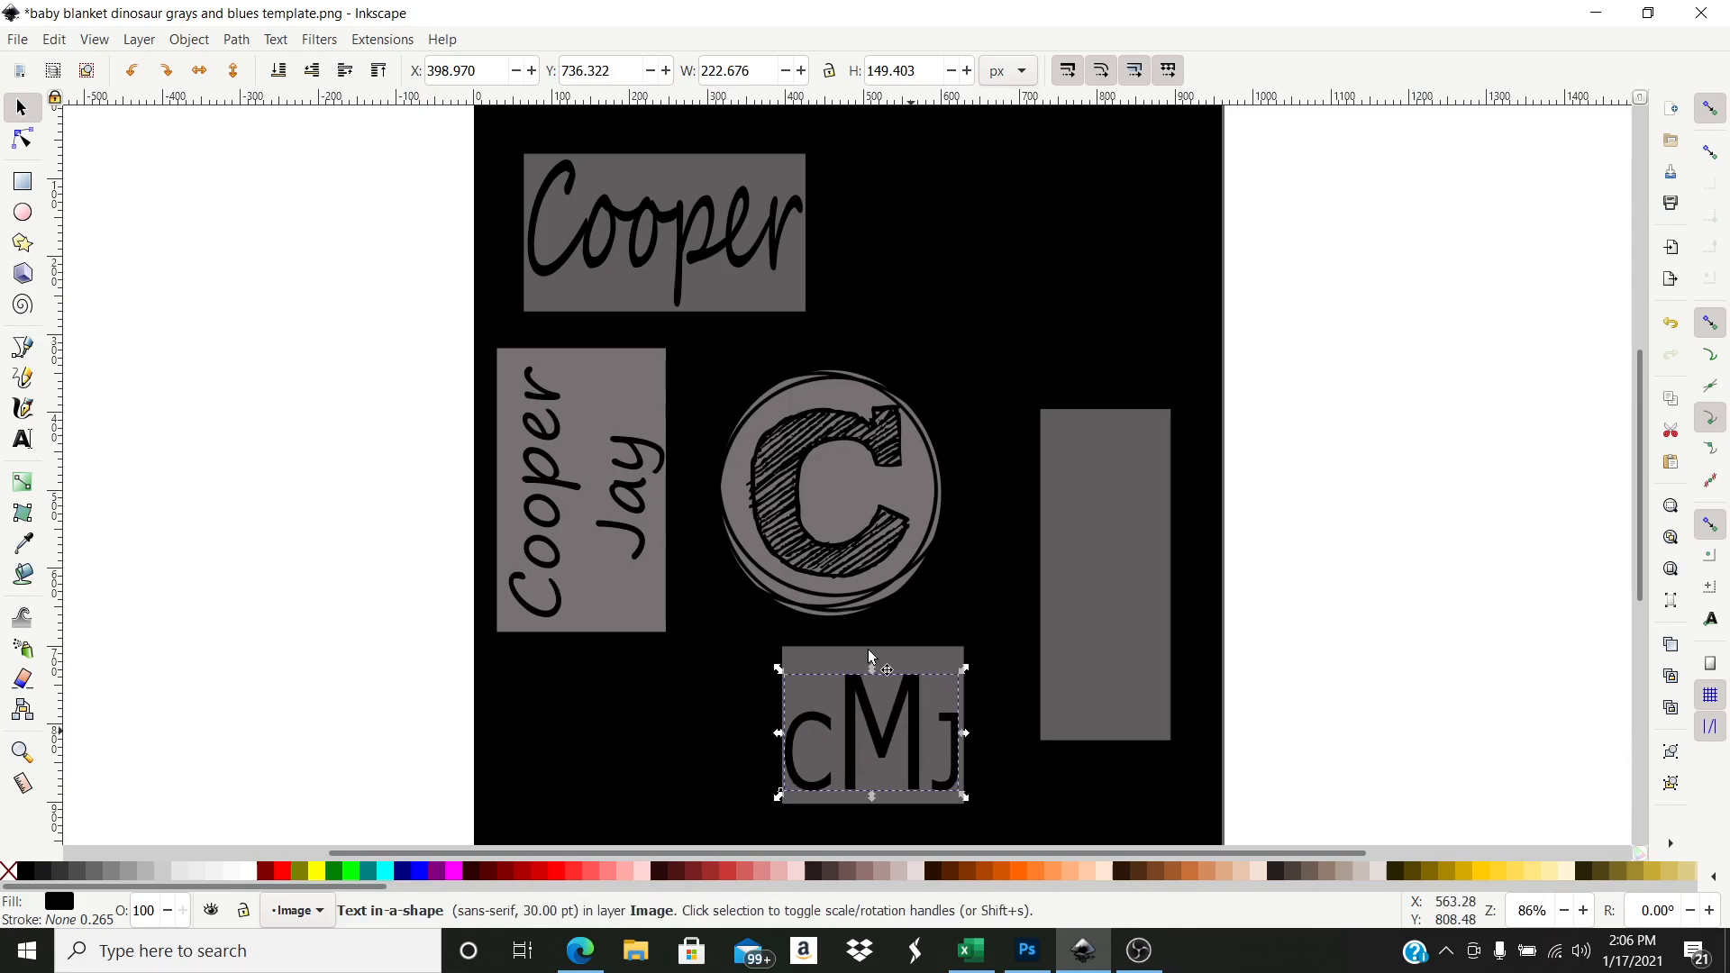
# - Add the child's first name in the template's right gray rectangle and set its font to Shadows Into Light Two
pyautogui.click(22, 439)
pyautogui.click(1072, 538)
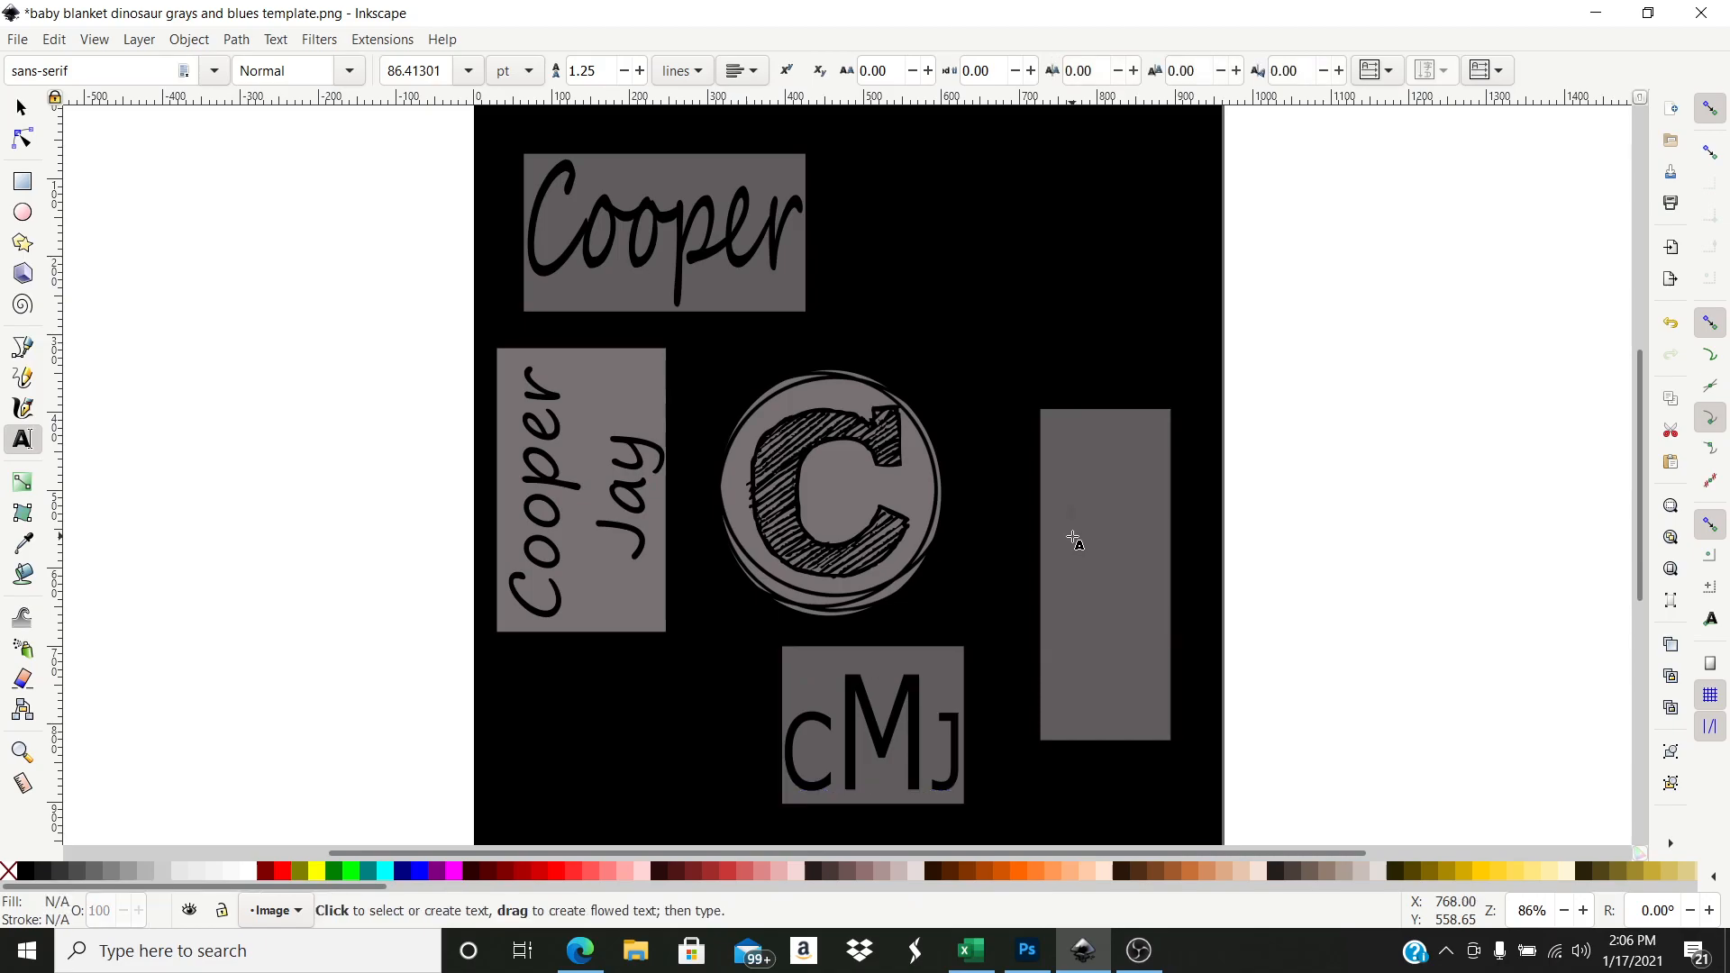
pyautogui.write('Coope')
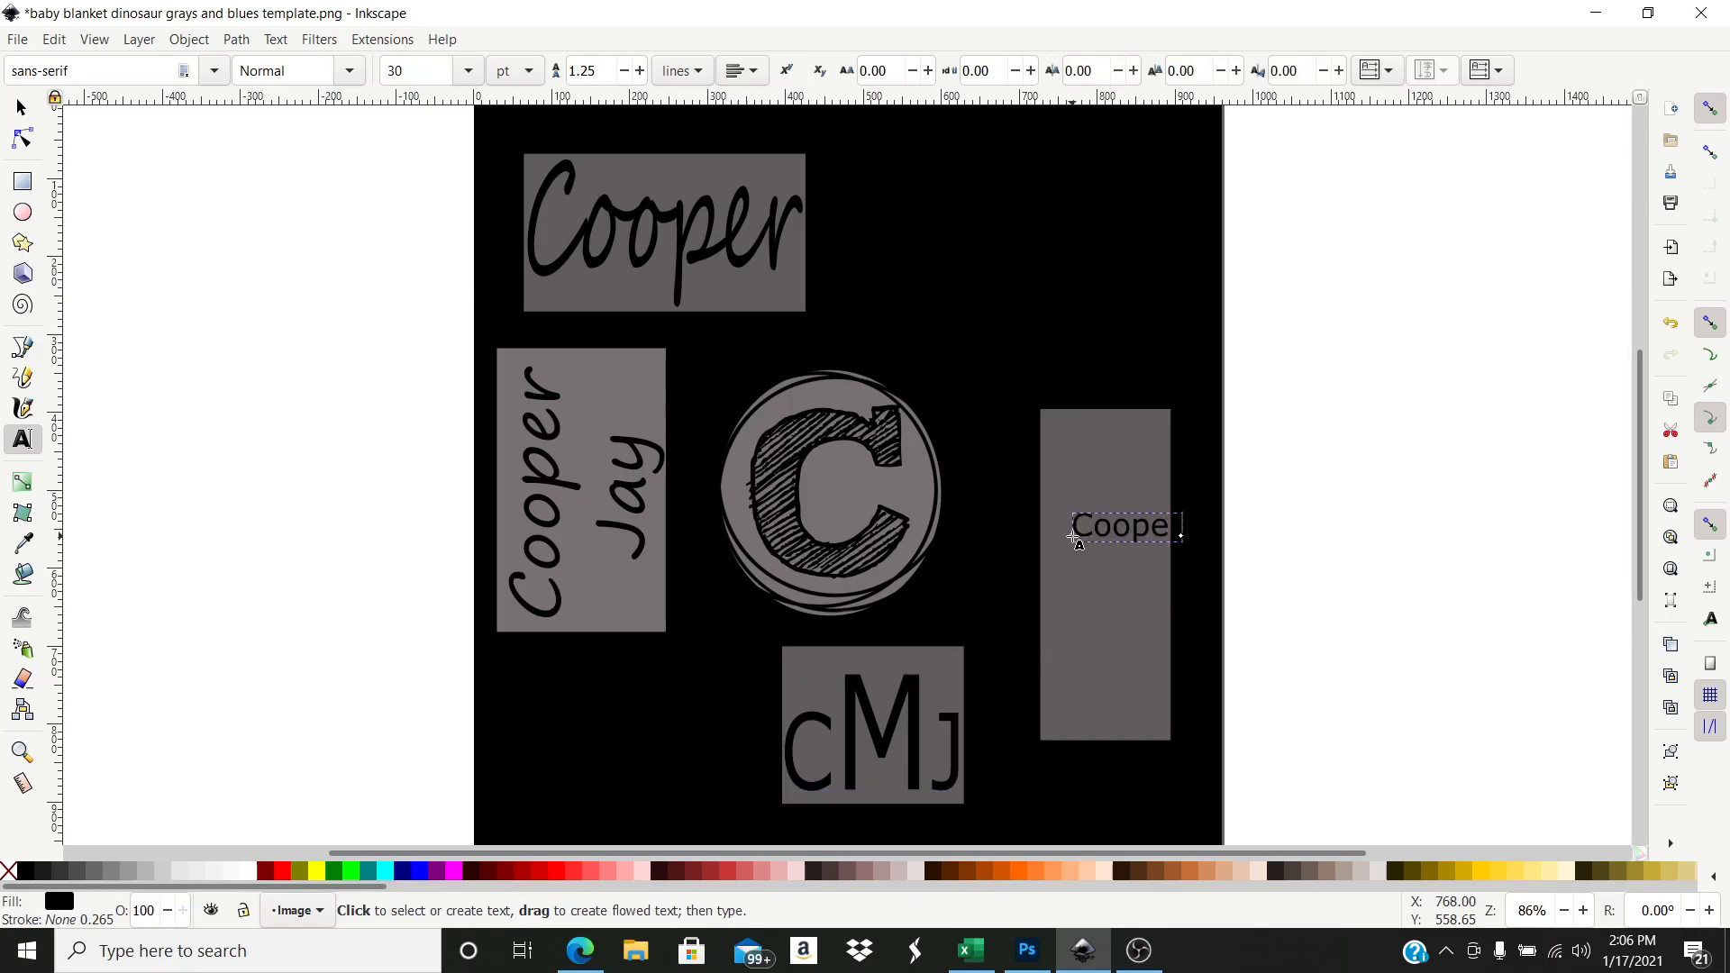
pyautogui.moveTo(1072, 526); pyautogui.dragTo(1240, 543)
pyautogui.click(216, 71)
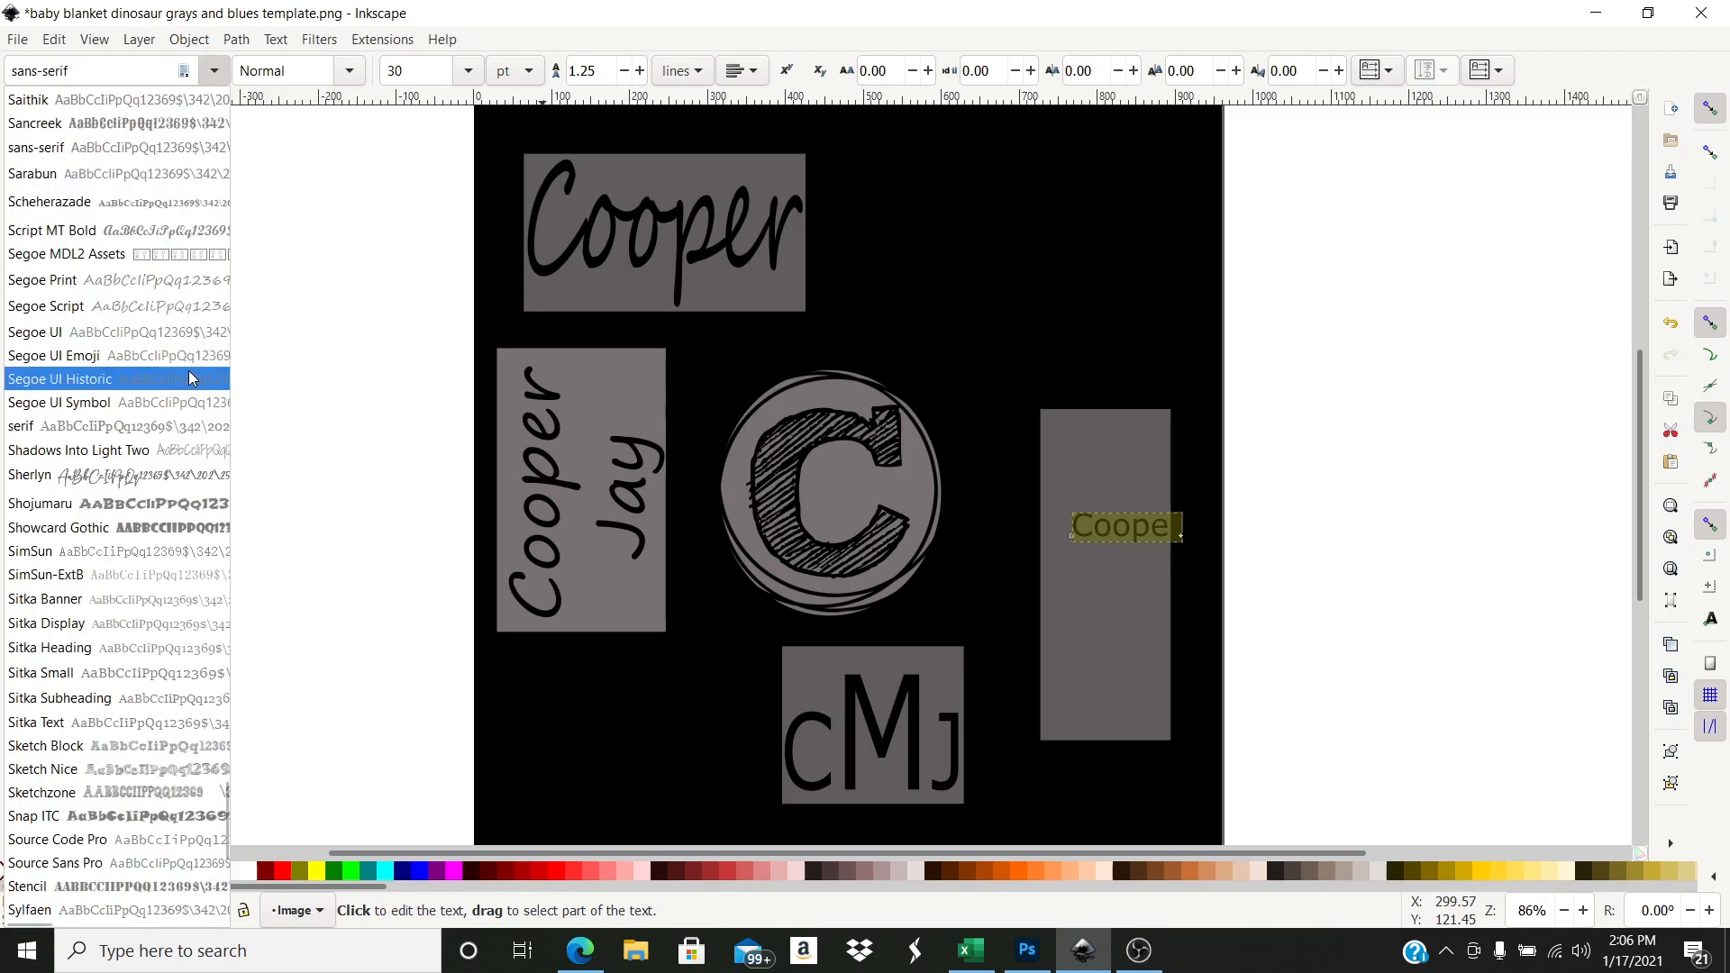
pyautogui.click(172, 450)
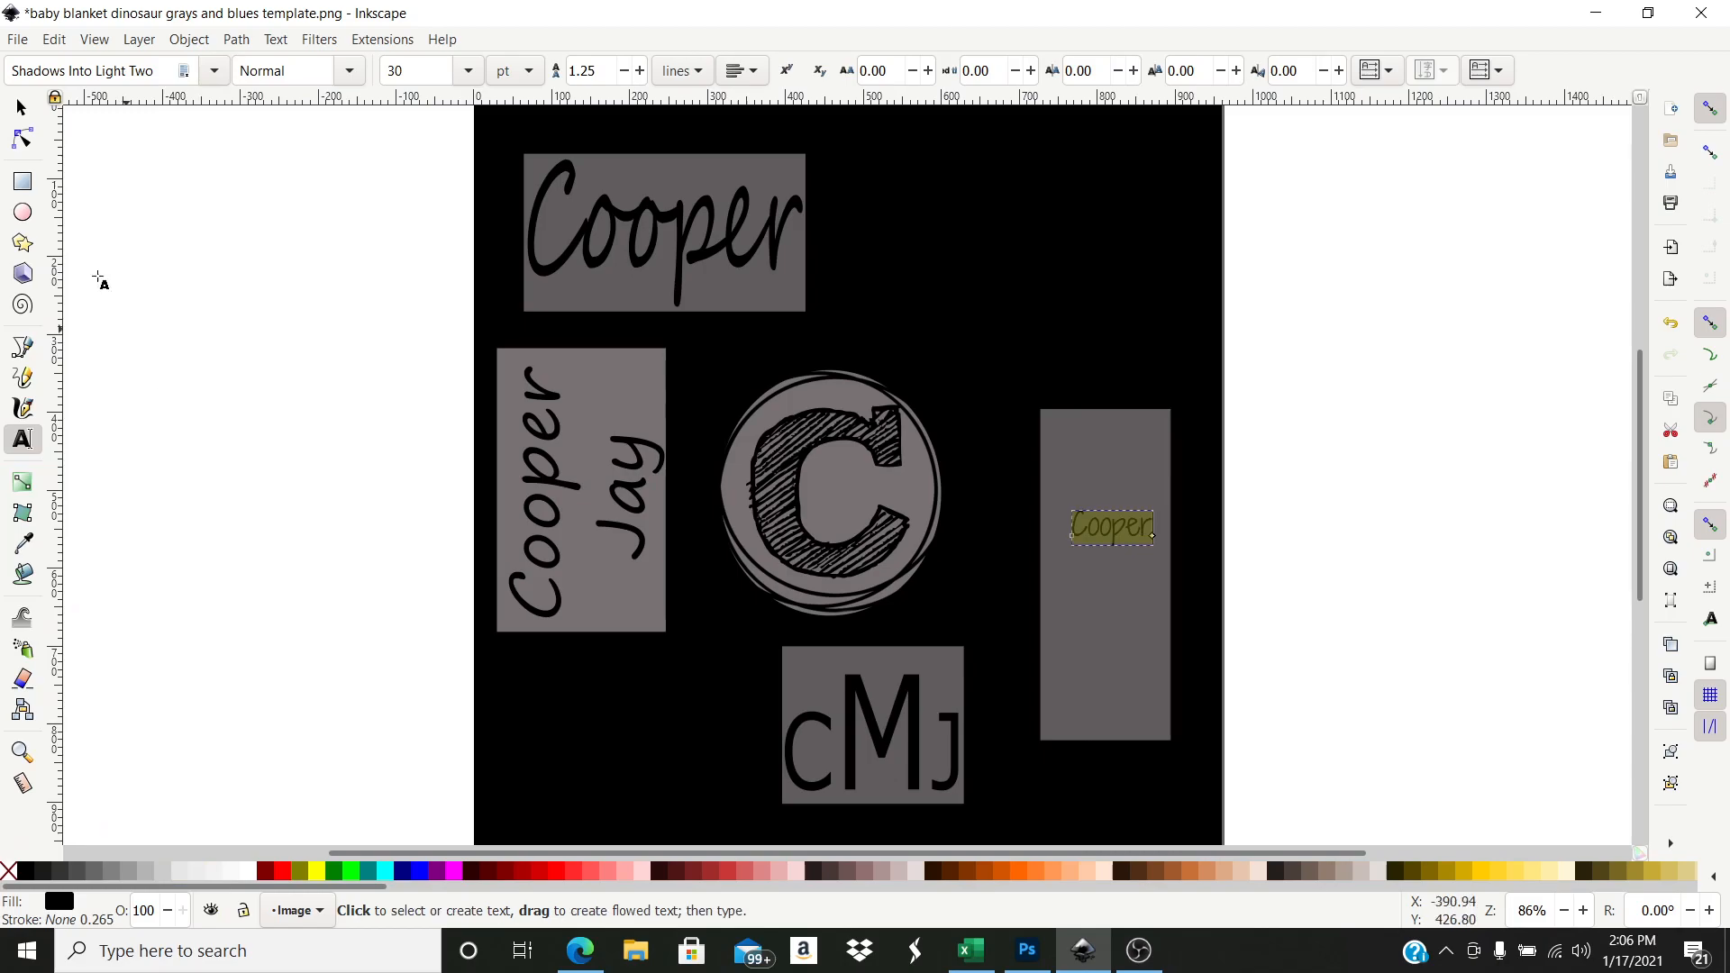
# - Rotate the right-hand name 90° clockwise, stretch it to about 151 by 395 px to fill its rectangle, and deselect it
pyautogui.click(22, 107)
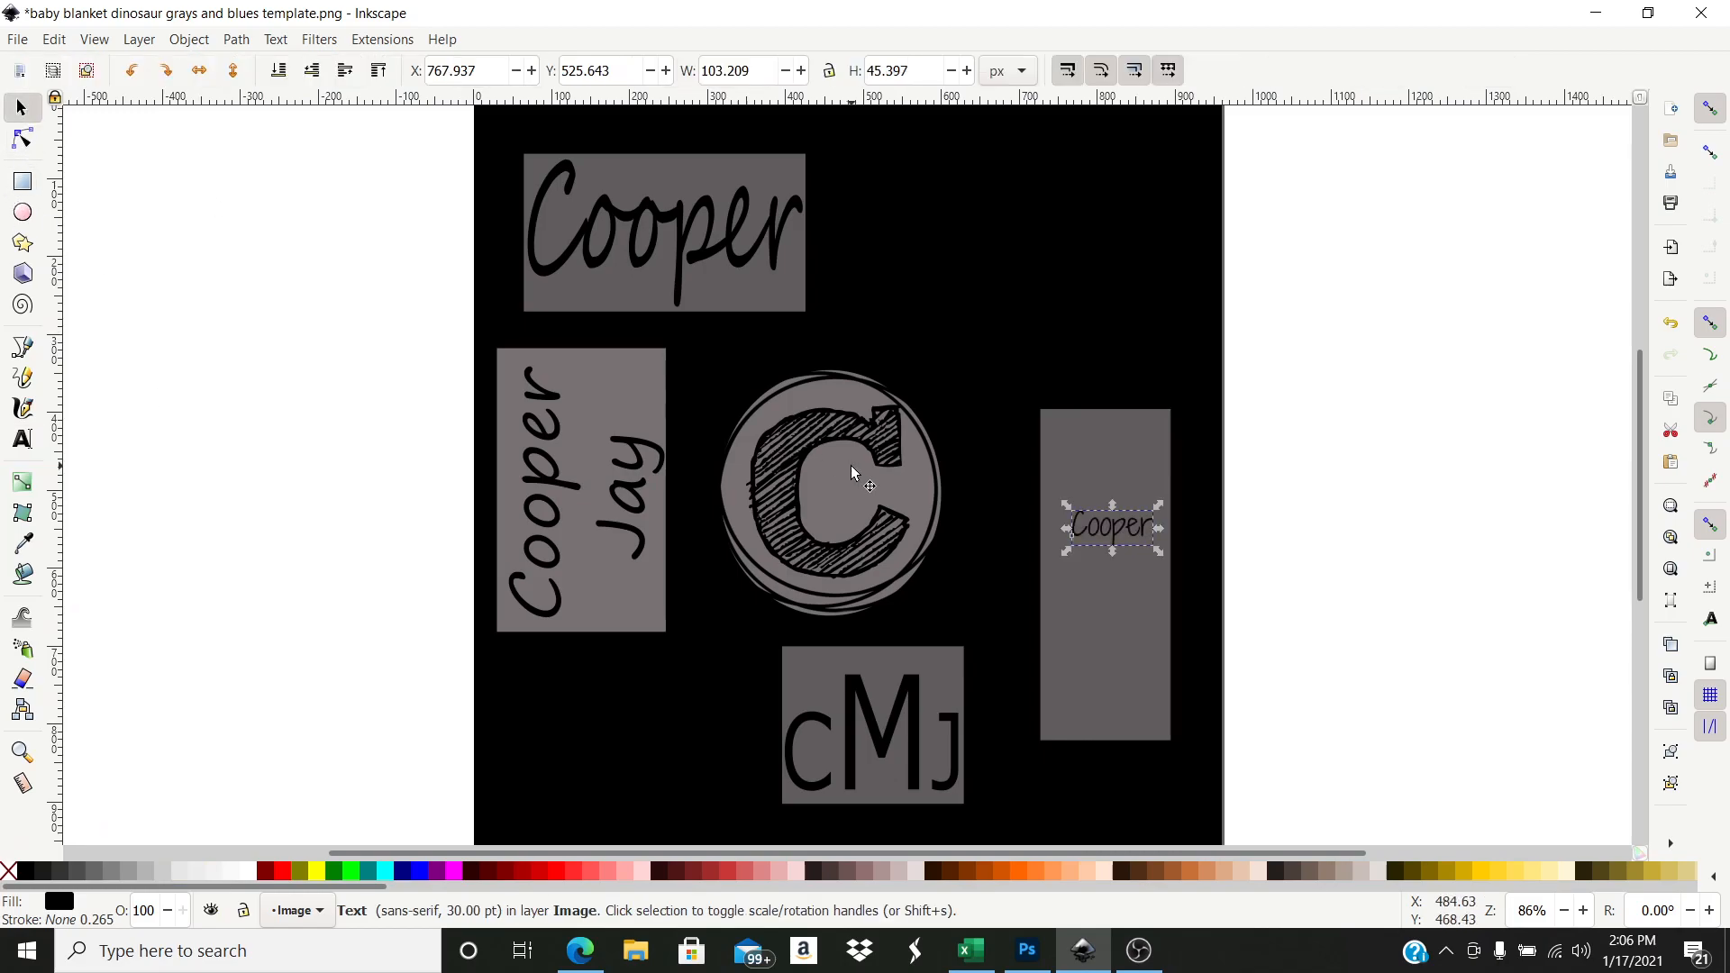
pyautogui.click(171, 75)
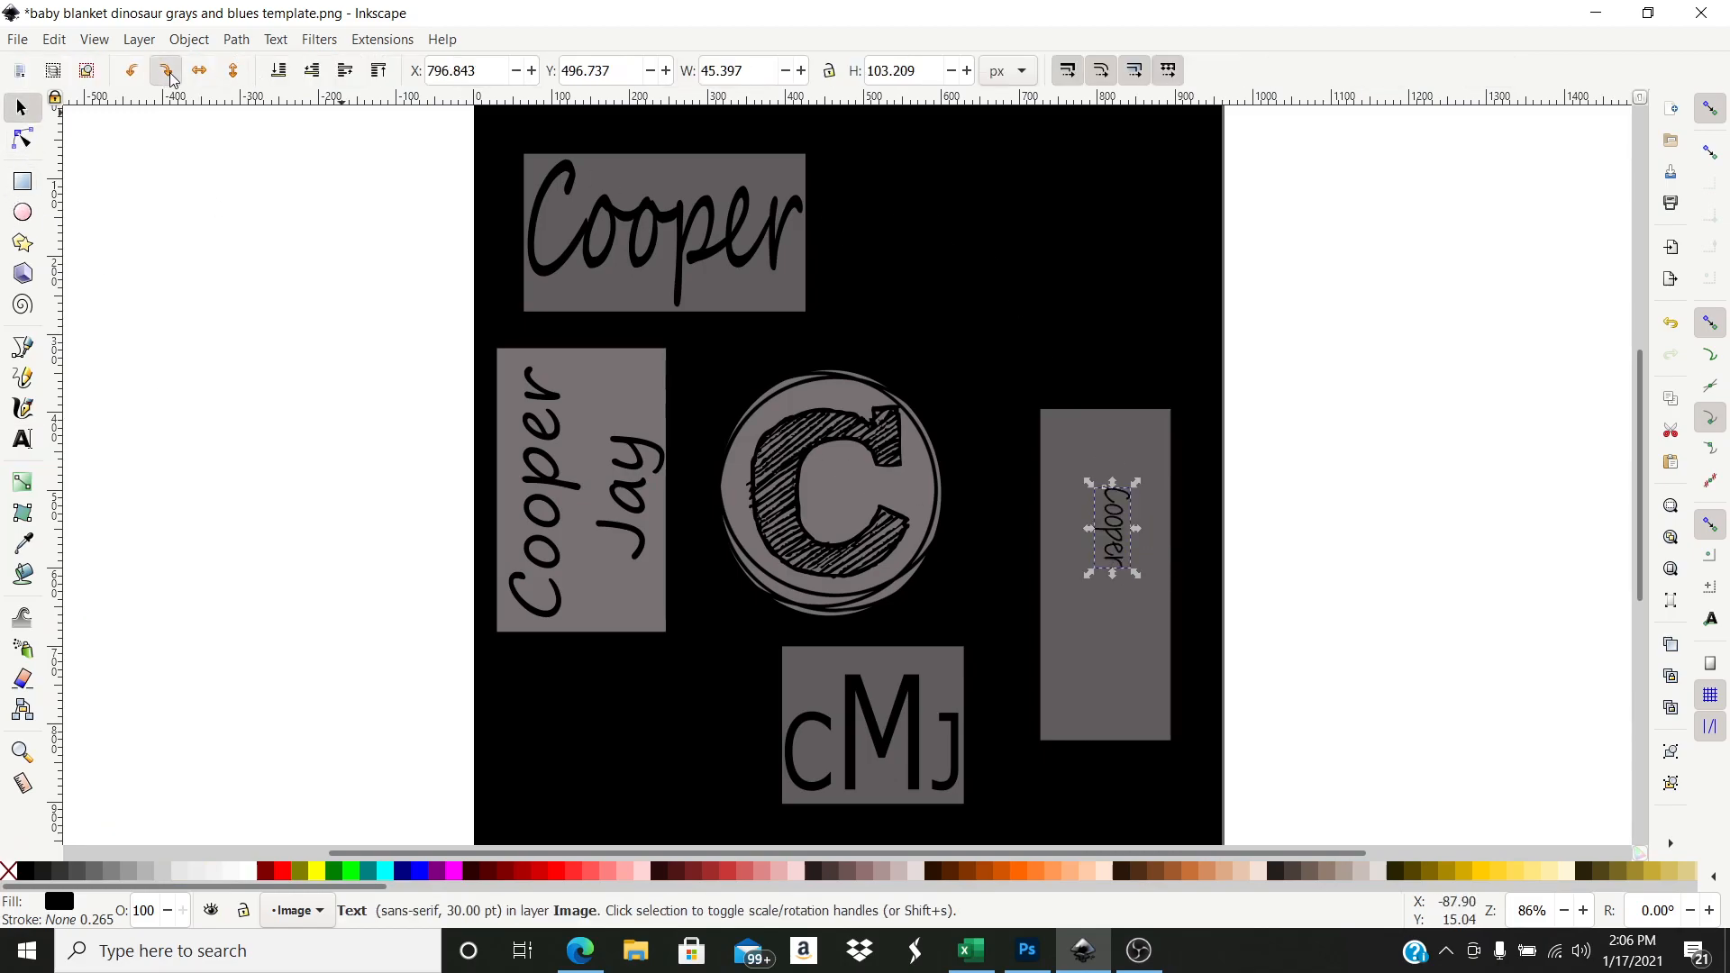
pyautogui.moveTo(1096, 577); pyautogui.dragTo(1046, 724)
pyautogui.moveTo(1135, 481); pyautogui.dragTo(1175, 421)
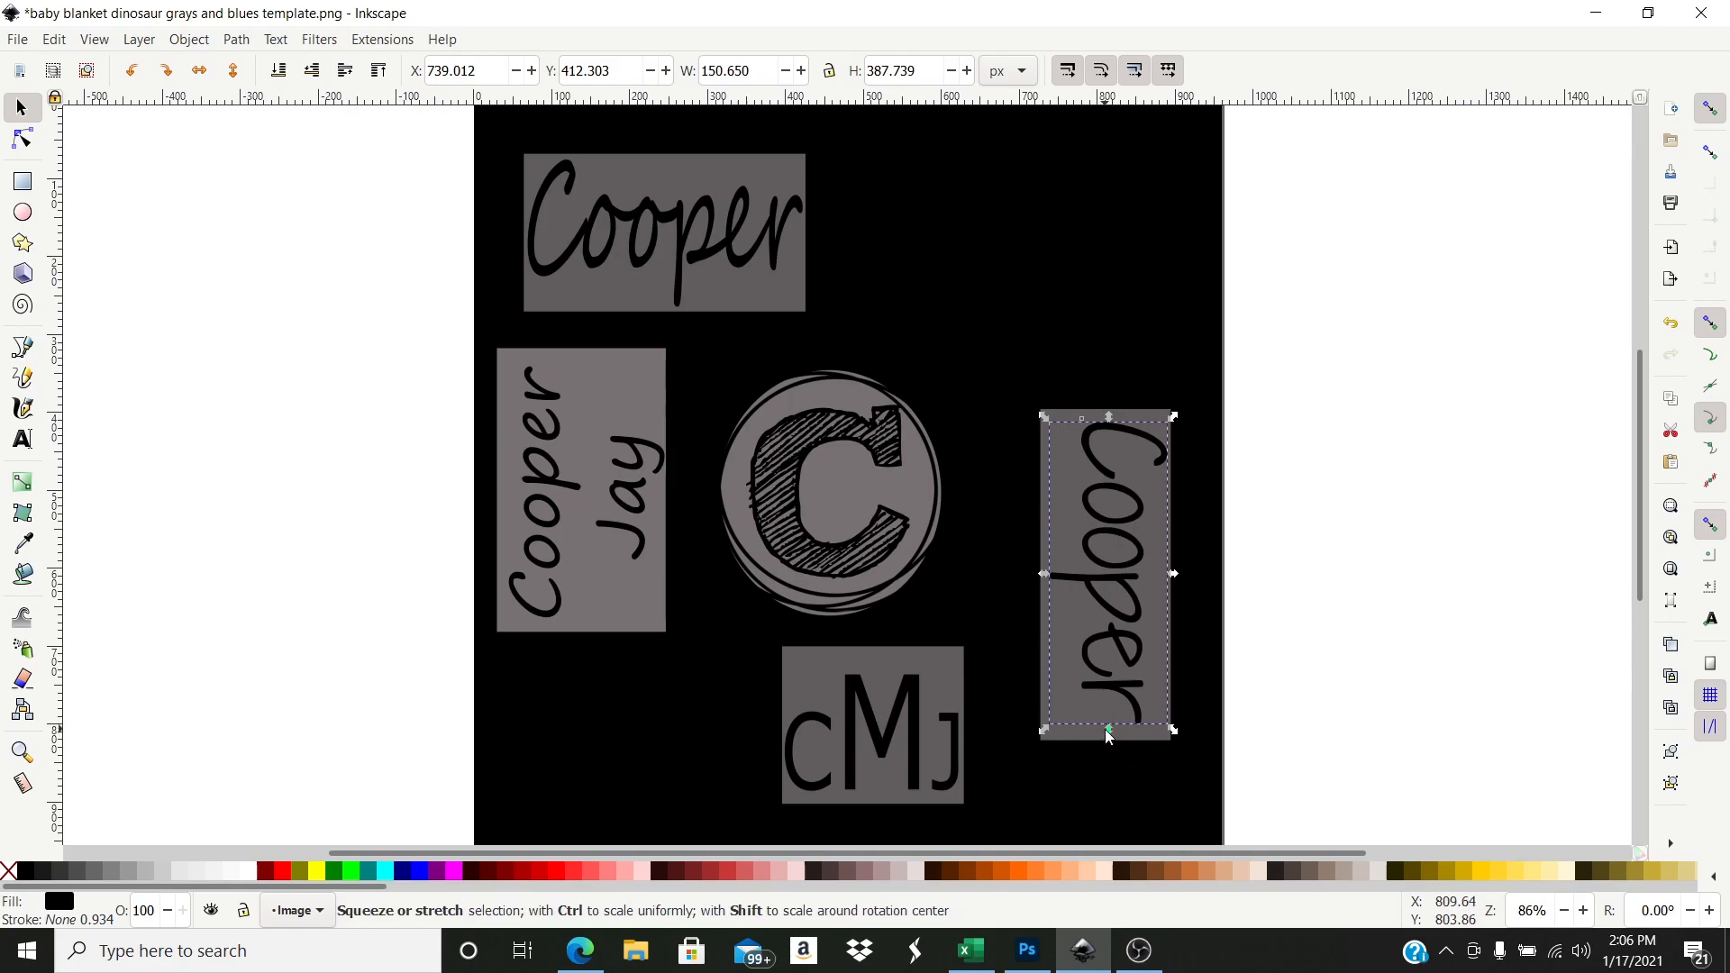
pyautogui.moveTo(1108, 731); pyautogui.dragTo(1108, 736)
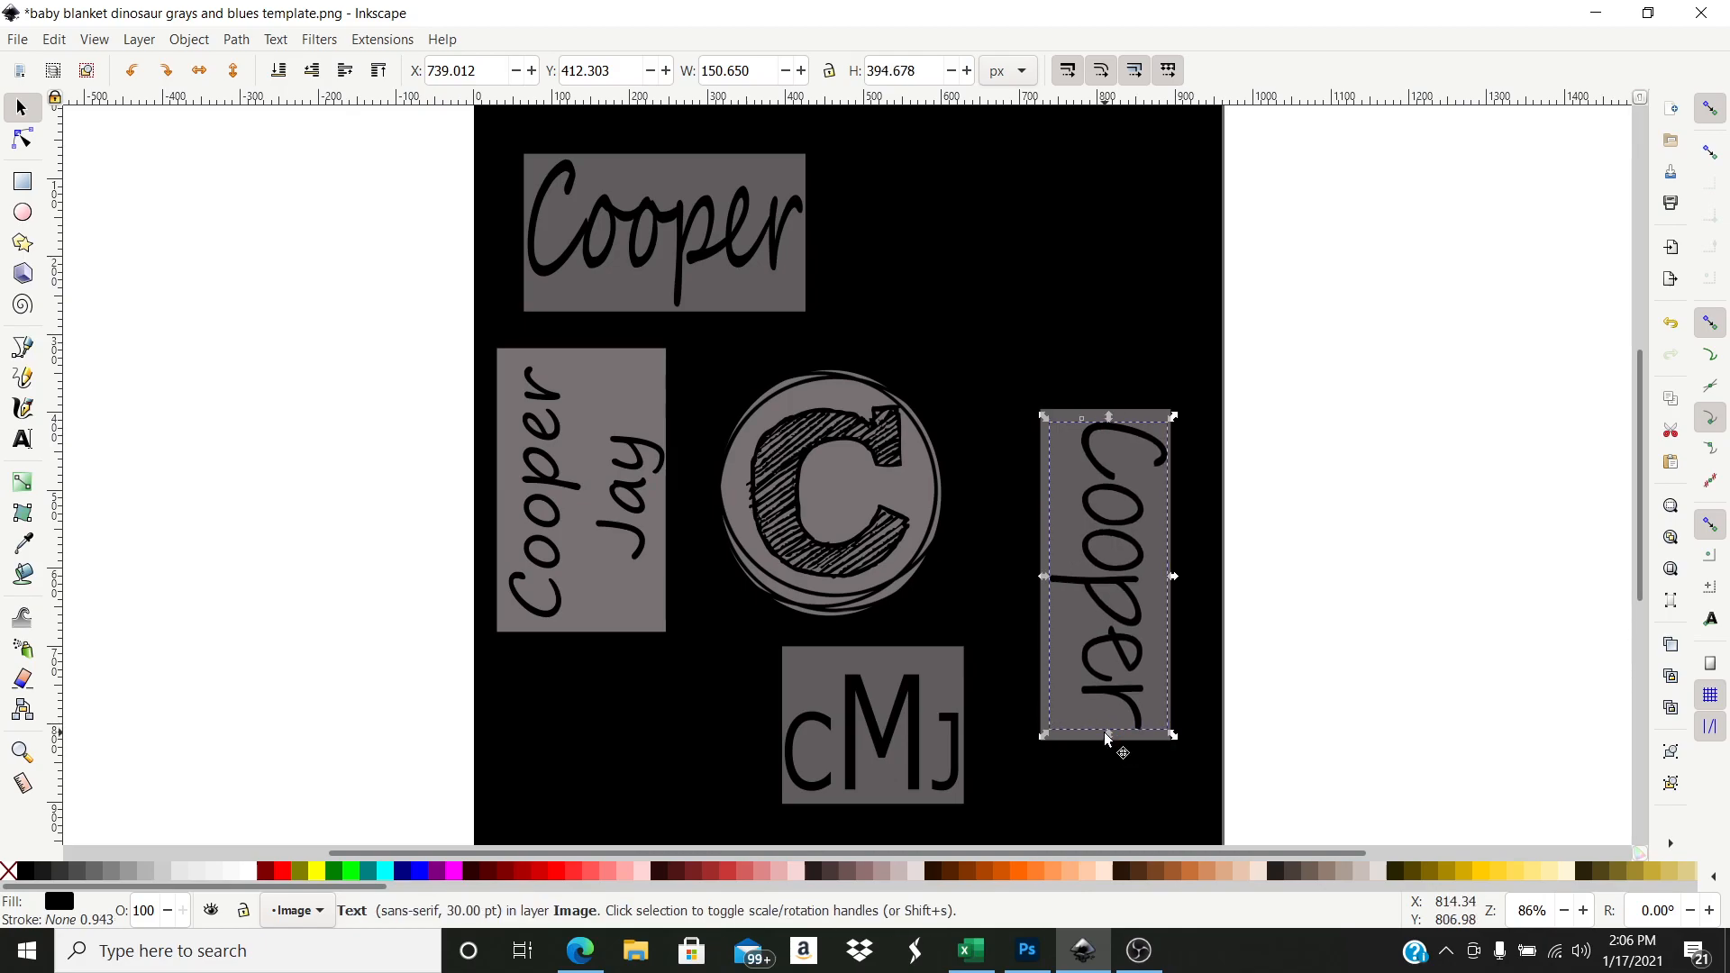
pyautogui.click(168, 297)
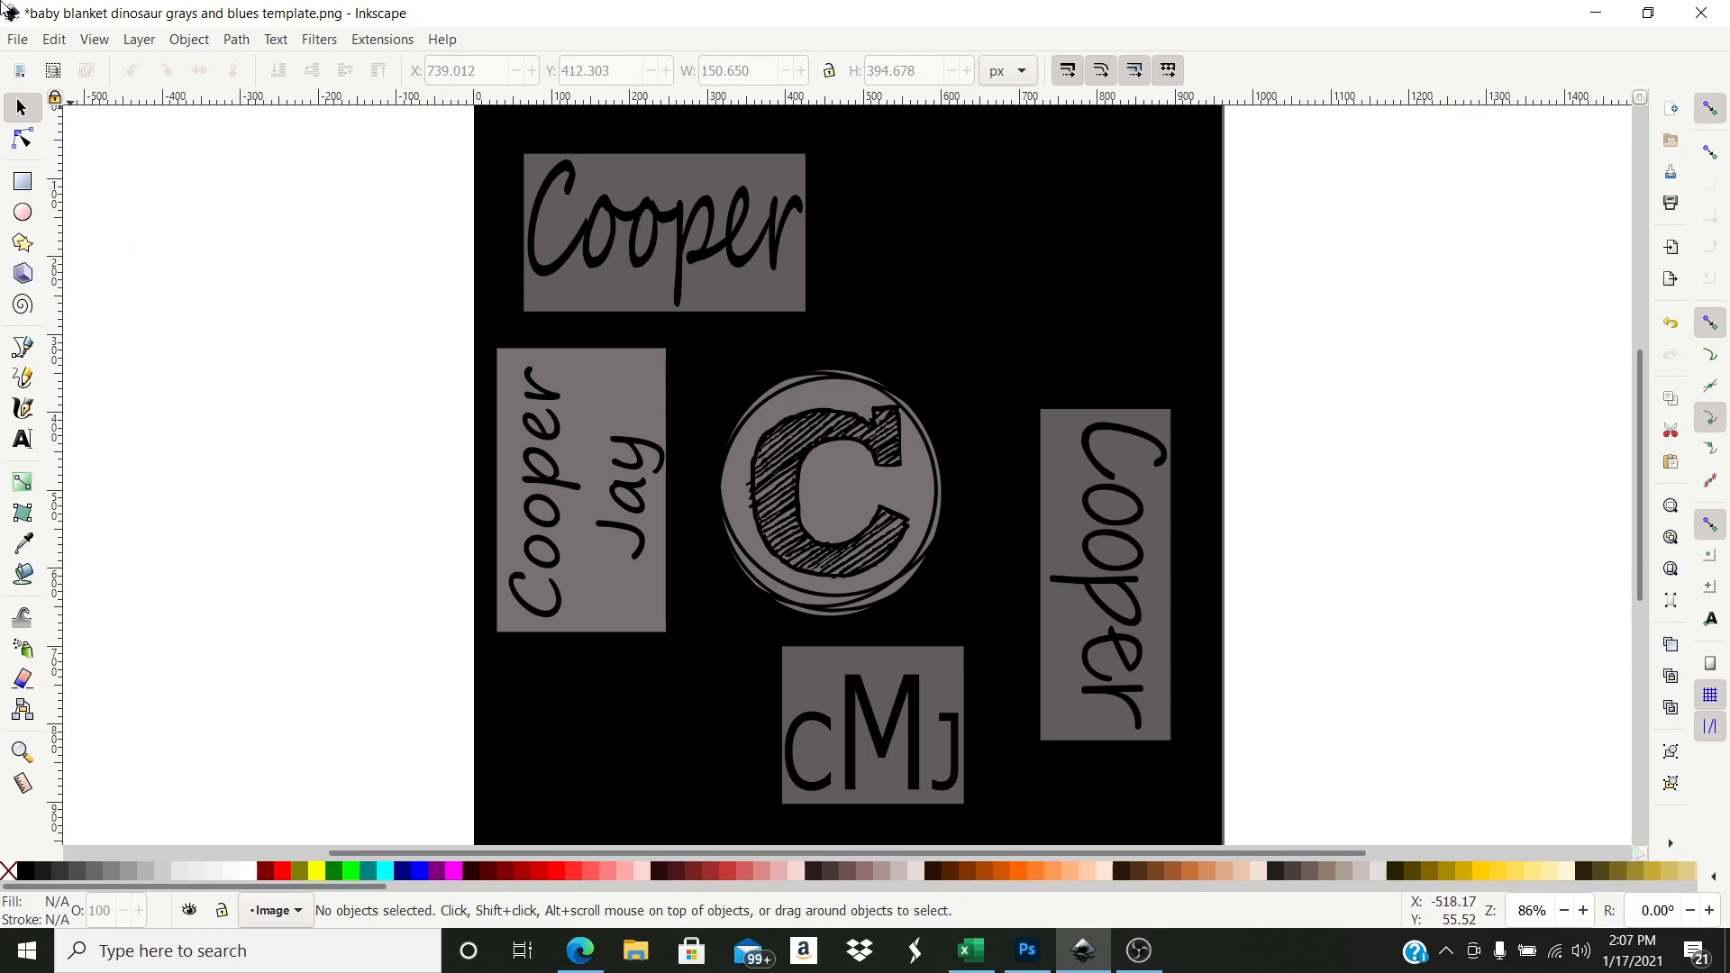
# - Import the transparent dinosaur artwork PNG from the Baby Blankets folder as an embedded image, with DPI from file
pyautogui.click(18, 39)
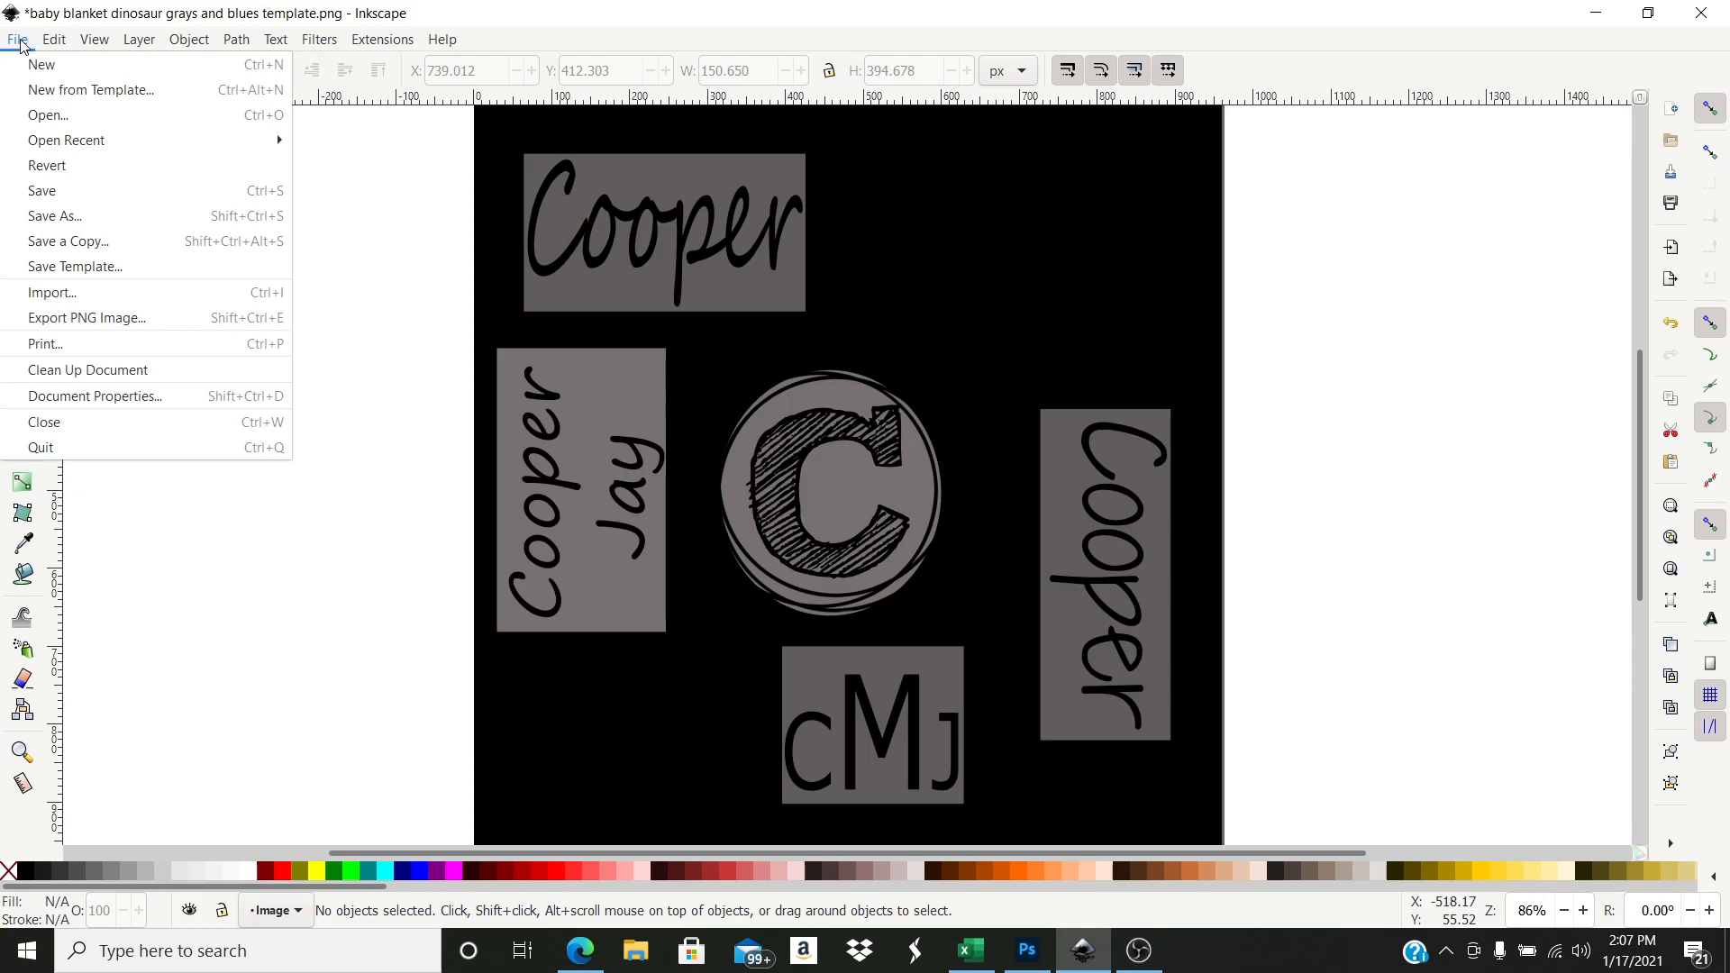
pyautogui.moveTo(50, 45)
pyautogui.click(110, 293)
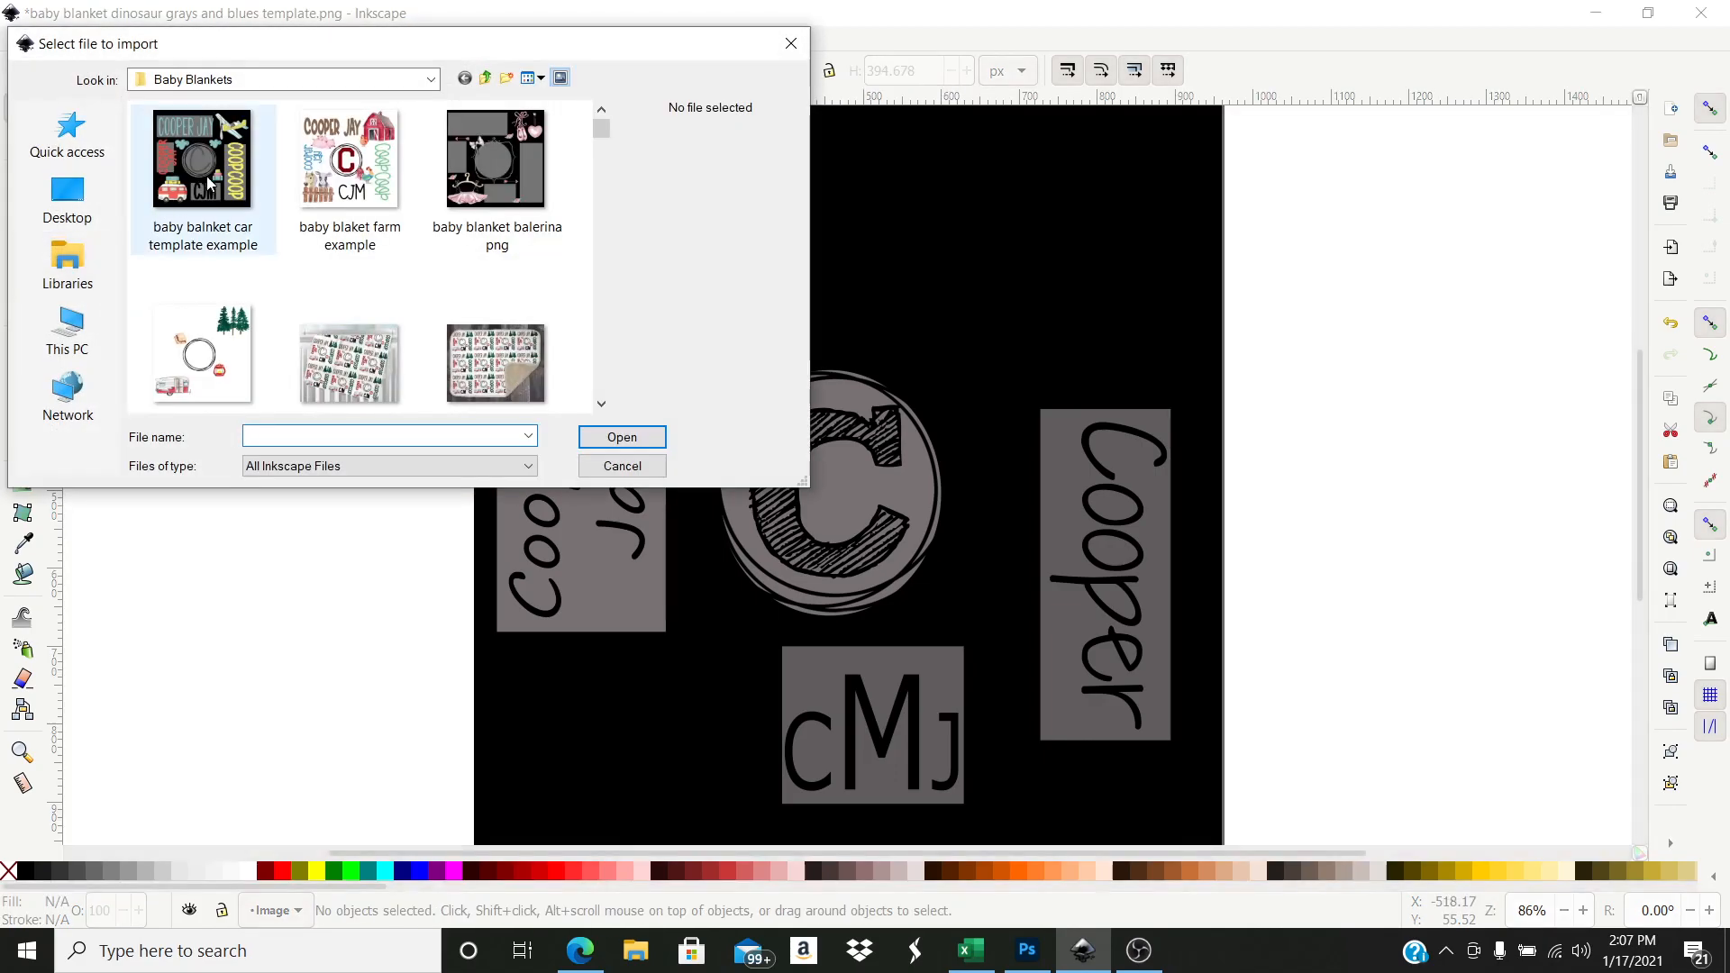
pyautogui.moveTo(603, 137); pyautogui.dragTo(599, 175)
pyautogui.doubleClick(483, 308)
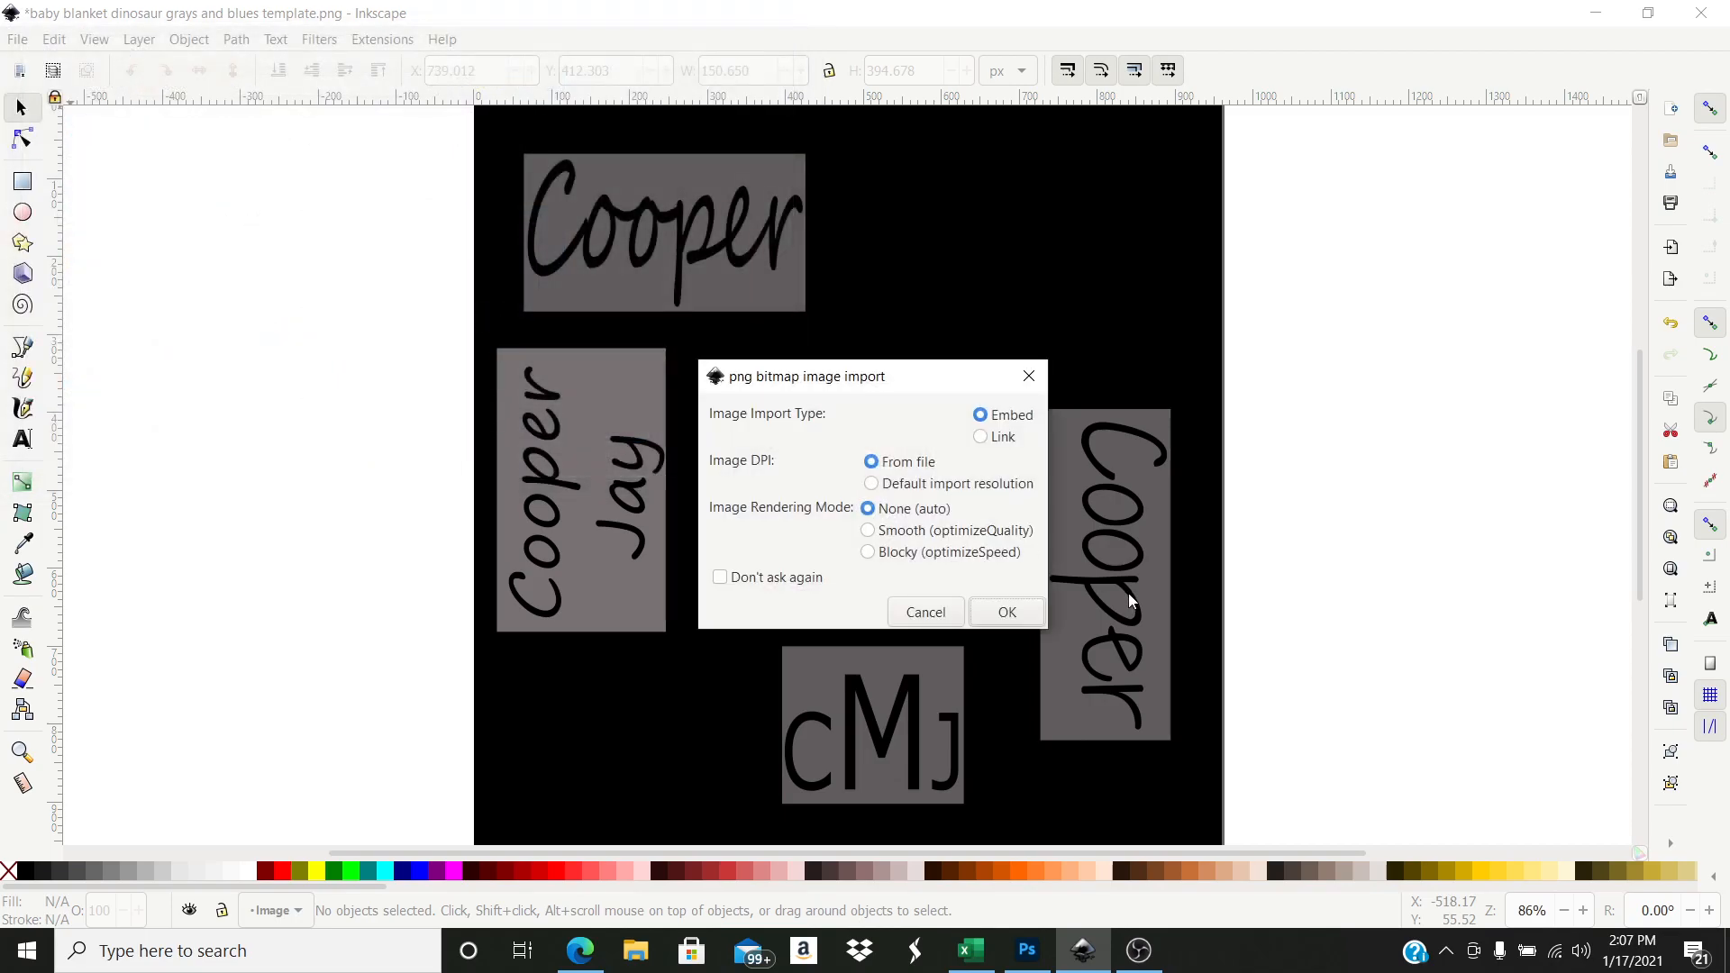
pyautogui.click(1007, 612)
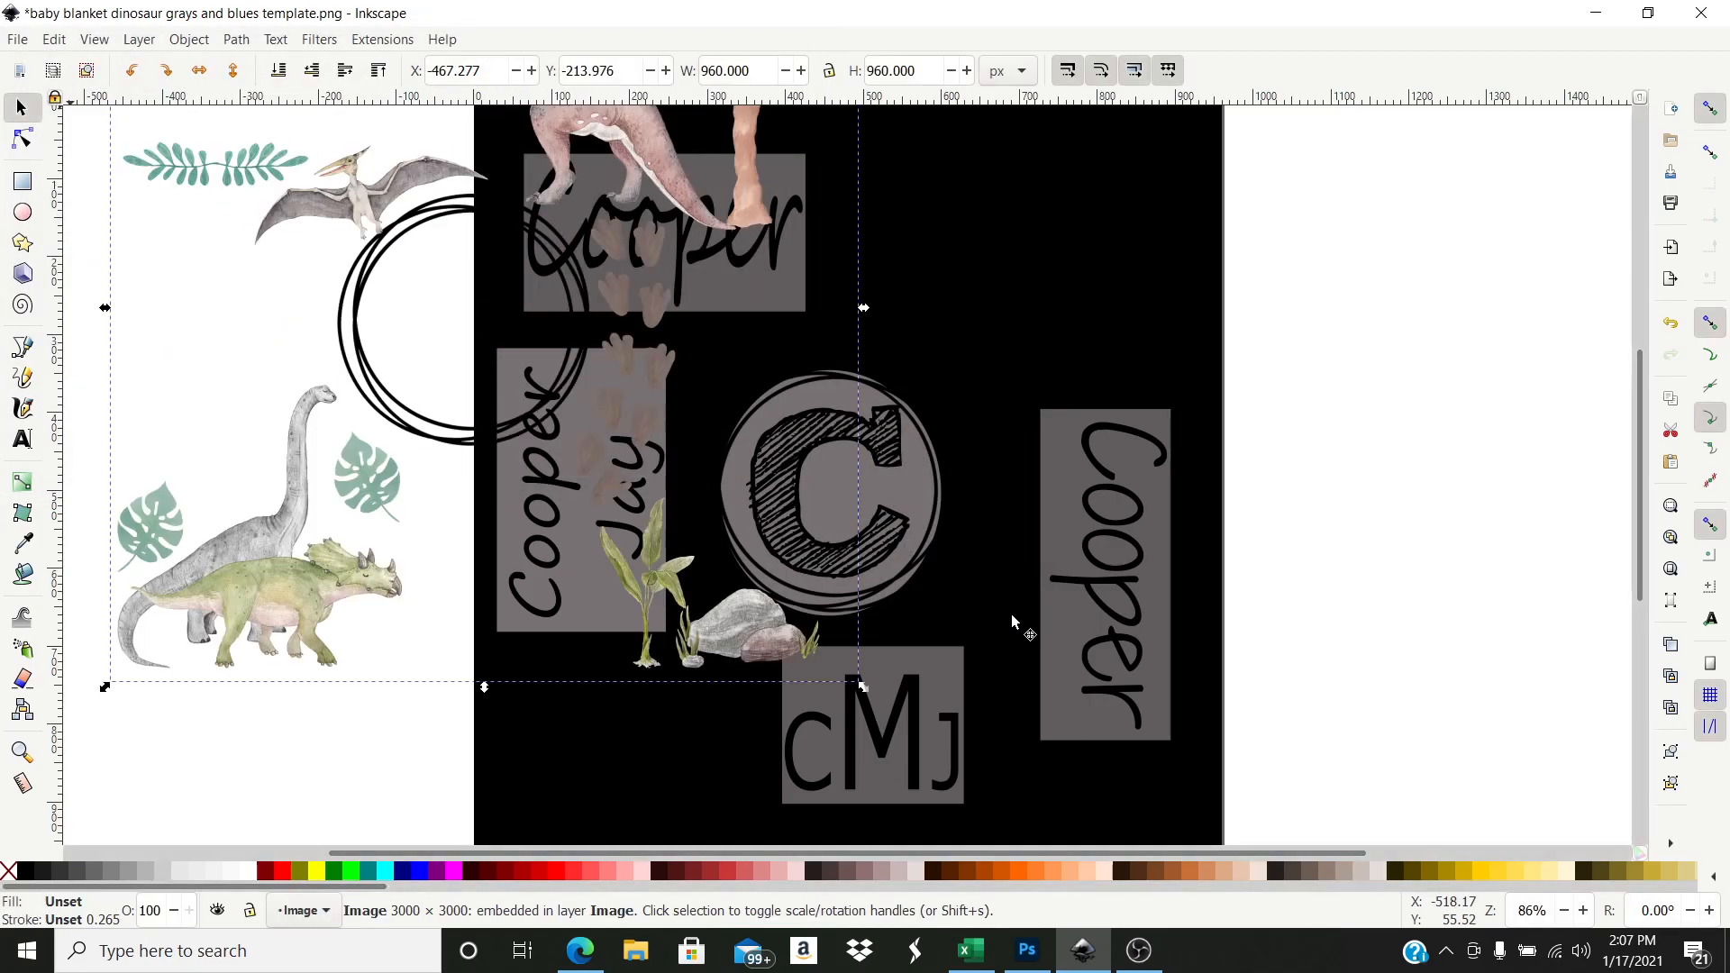
# - Move the imported dinosaur artwork over the page to about X 8, Y -1 px, aligning its ring with the center circle
pyautogui.moveTo(464, 432); pyautogui.dragTo(750, 570)
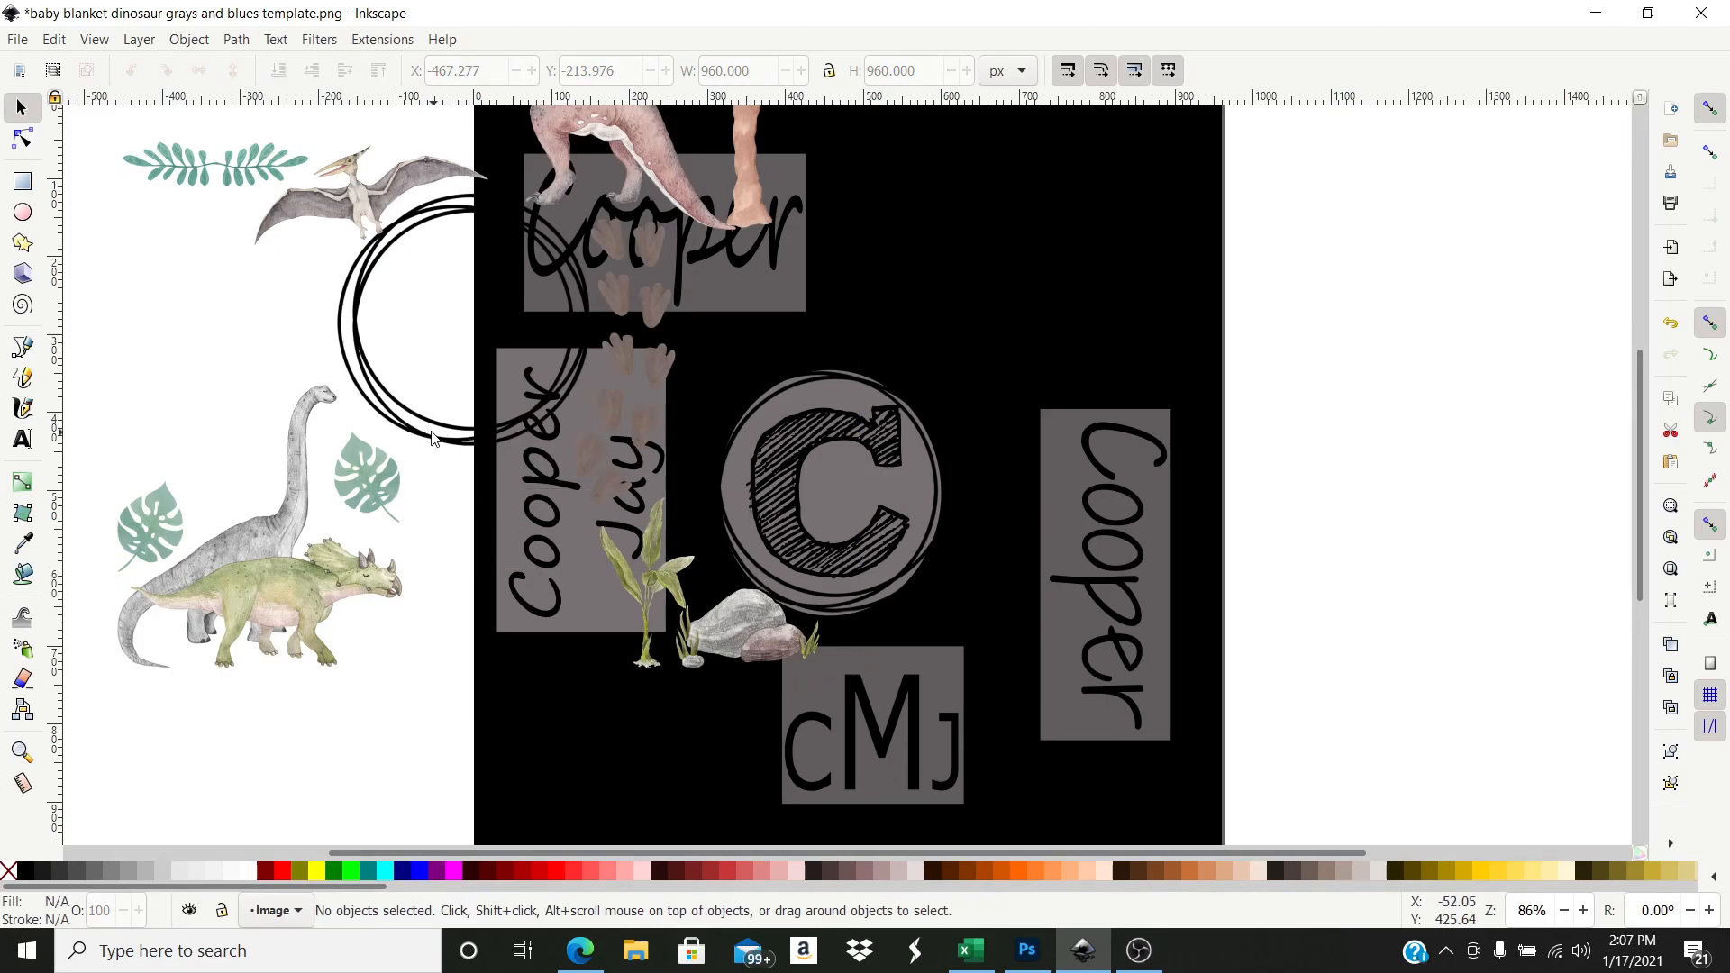
pyautogui.click(359, 201)
pyautogui.moveTo(451, 261); pyautogui.dragTo(738, 381)
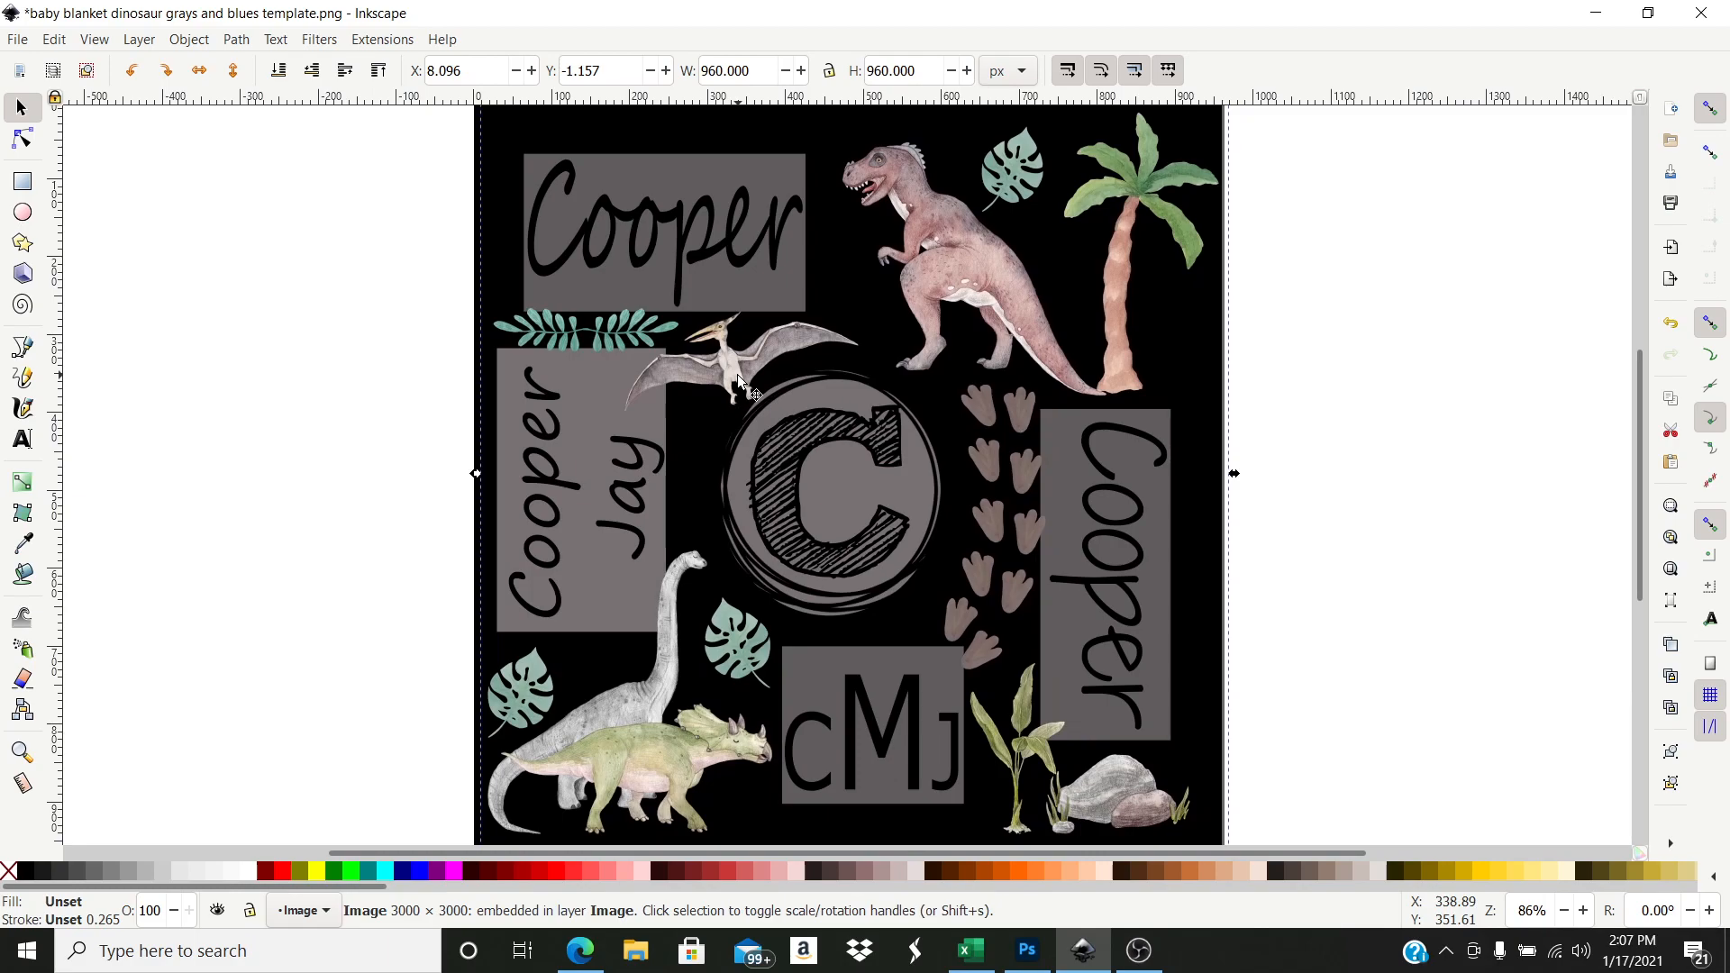
# - Delete the black and gray template image behind the dinosaur artwork and text
pyautogui.click(423, 294)
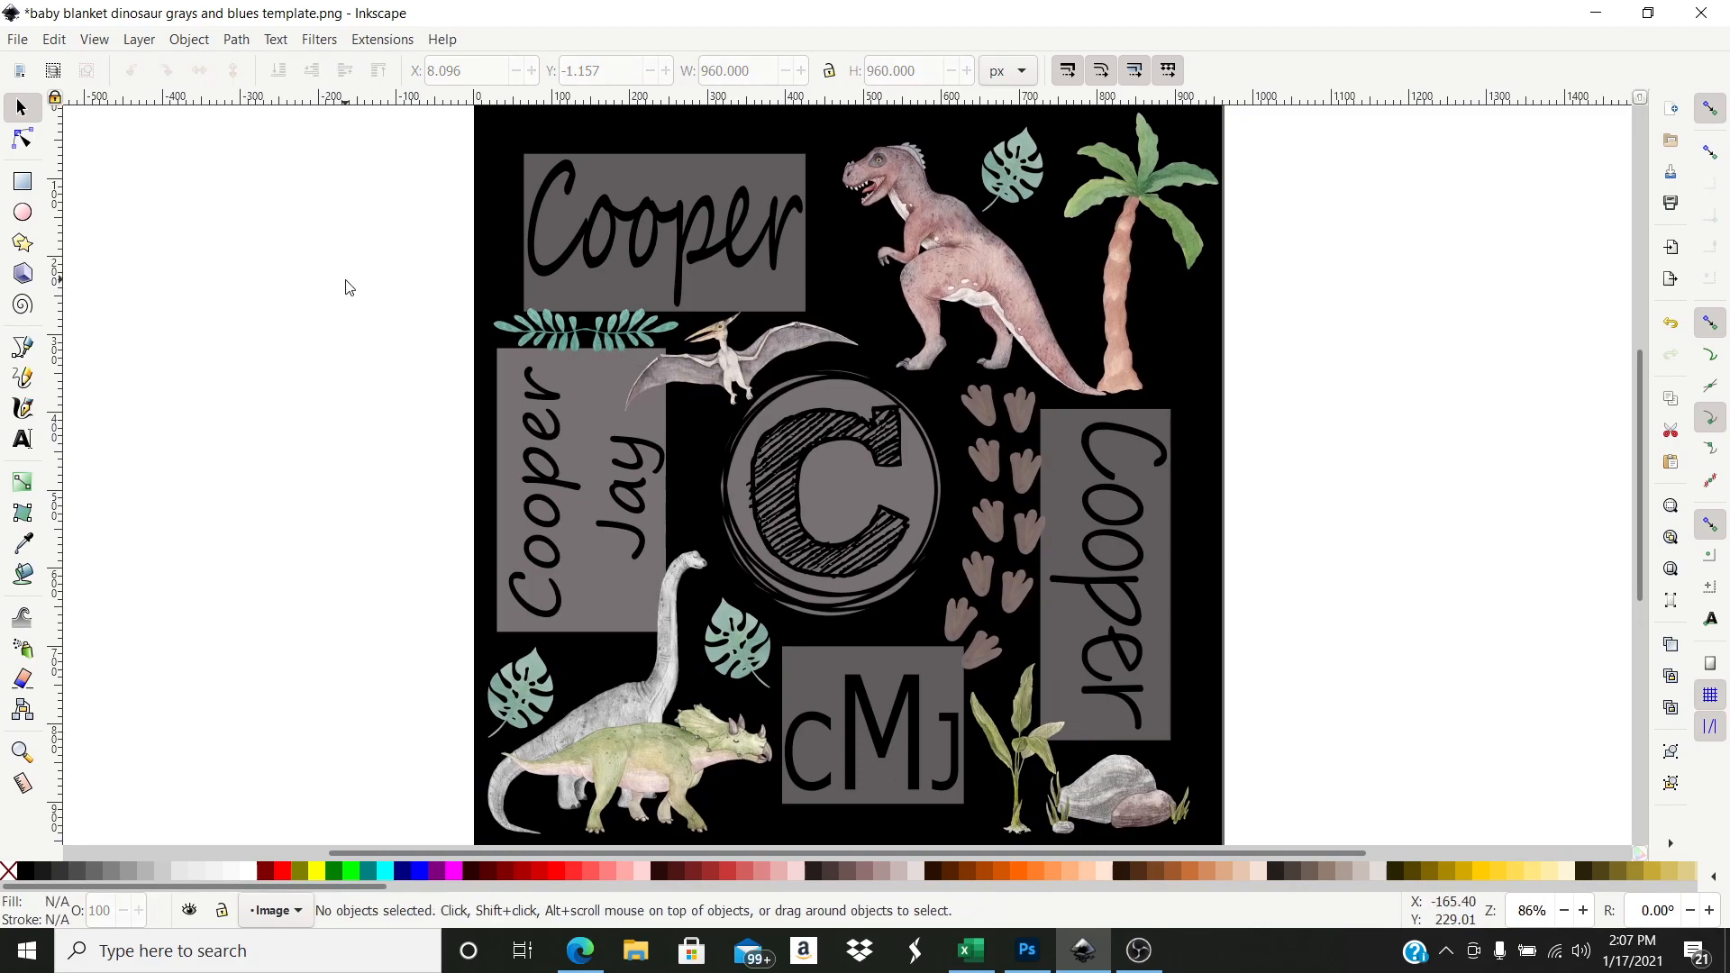
pyautogui.click(1207, 391)
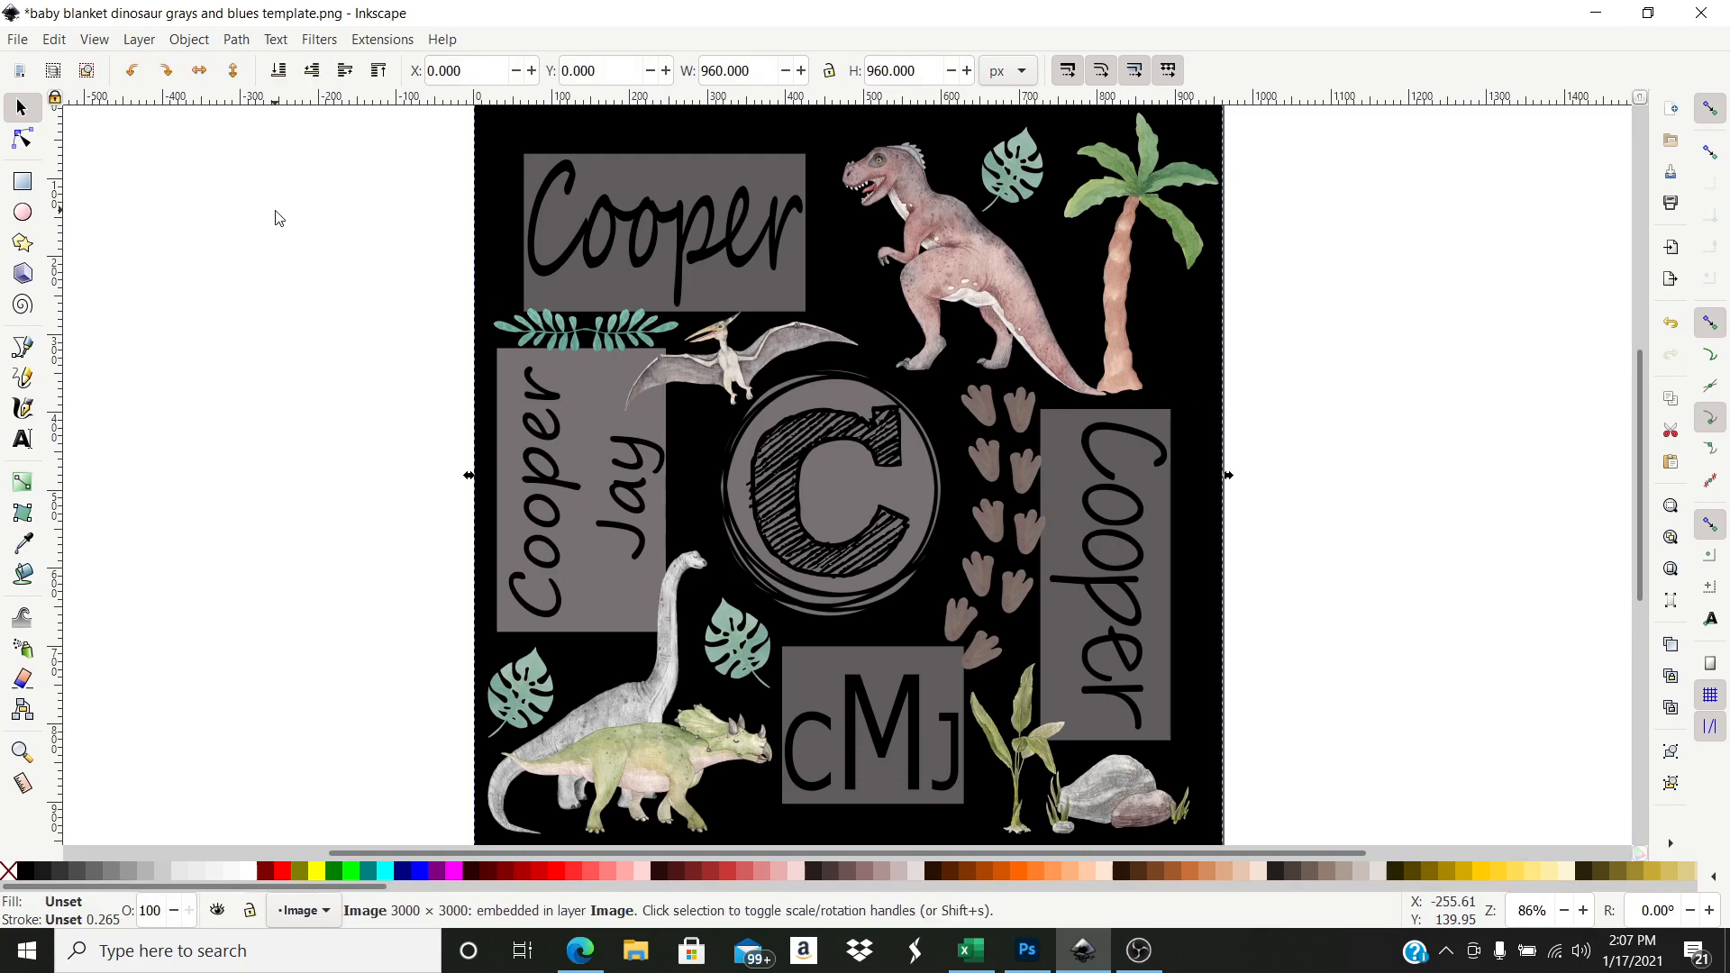
pyautogui.press('Delete')
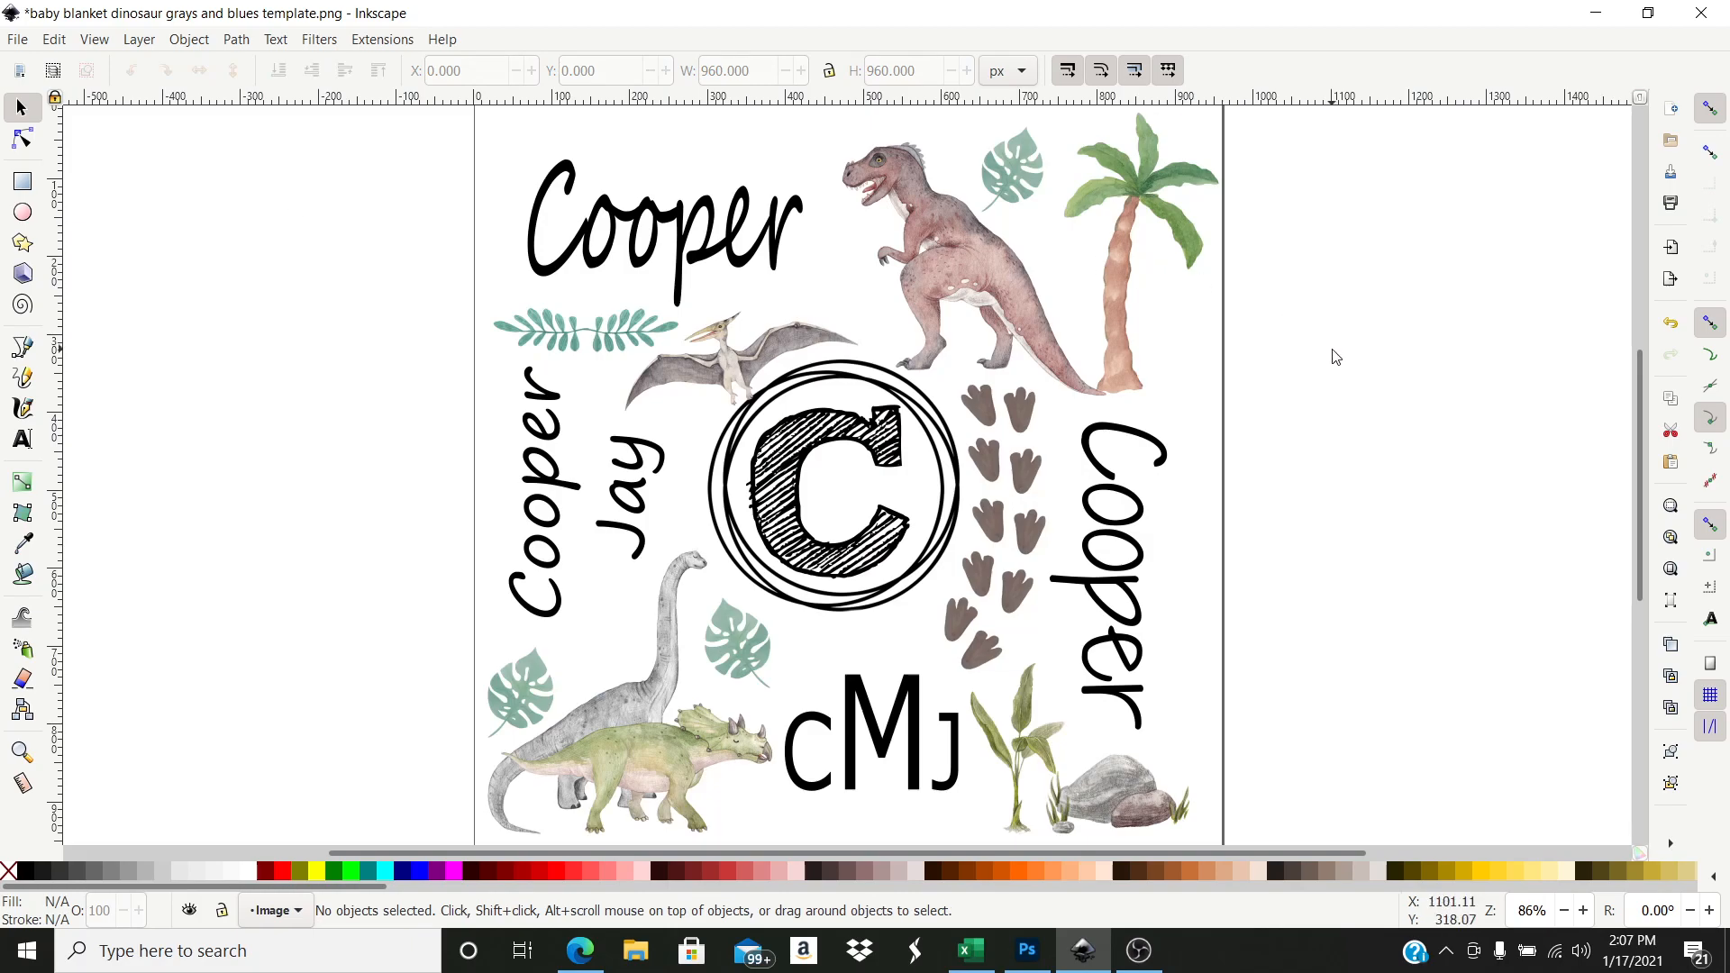
# - Recolor the central initial "C" with the green sampled from the palm tree's fronds
pyautogui.doubleClick(790, 509)
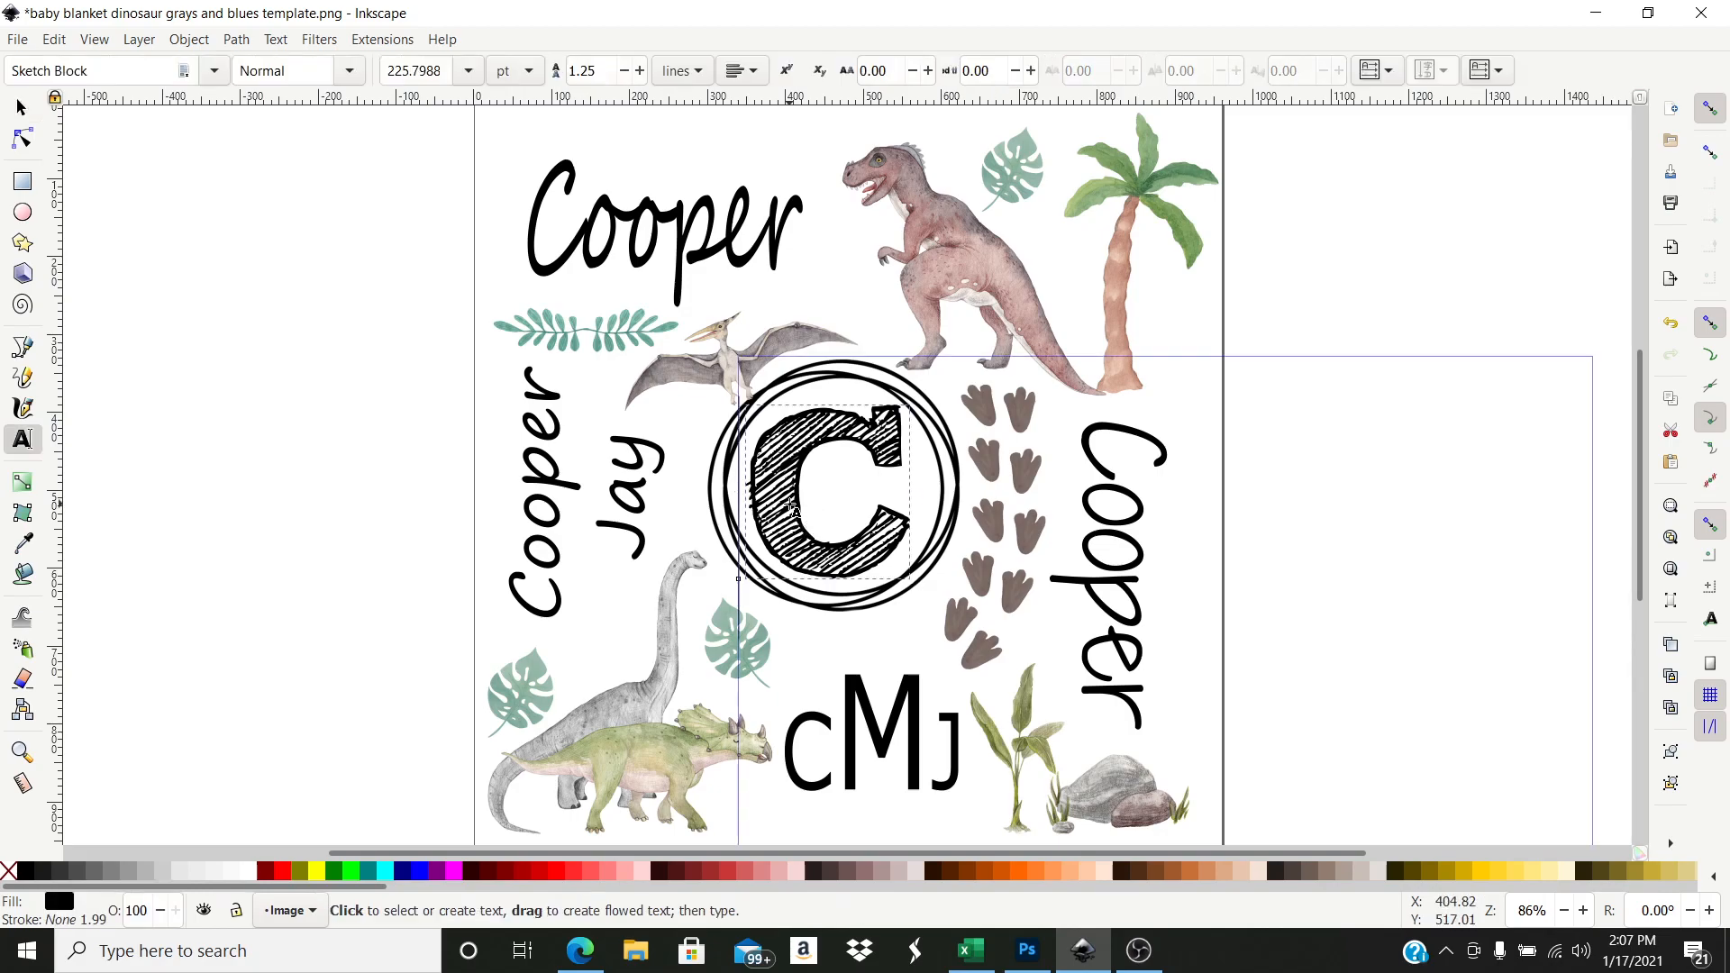
pyautogui.moveTo(851, 466); pyautogui.dragTo(759, 474)
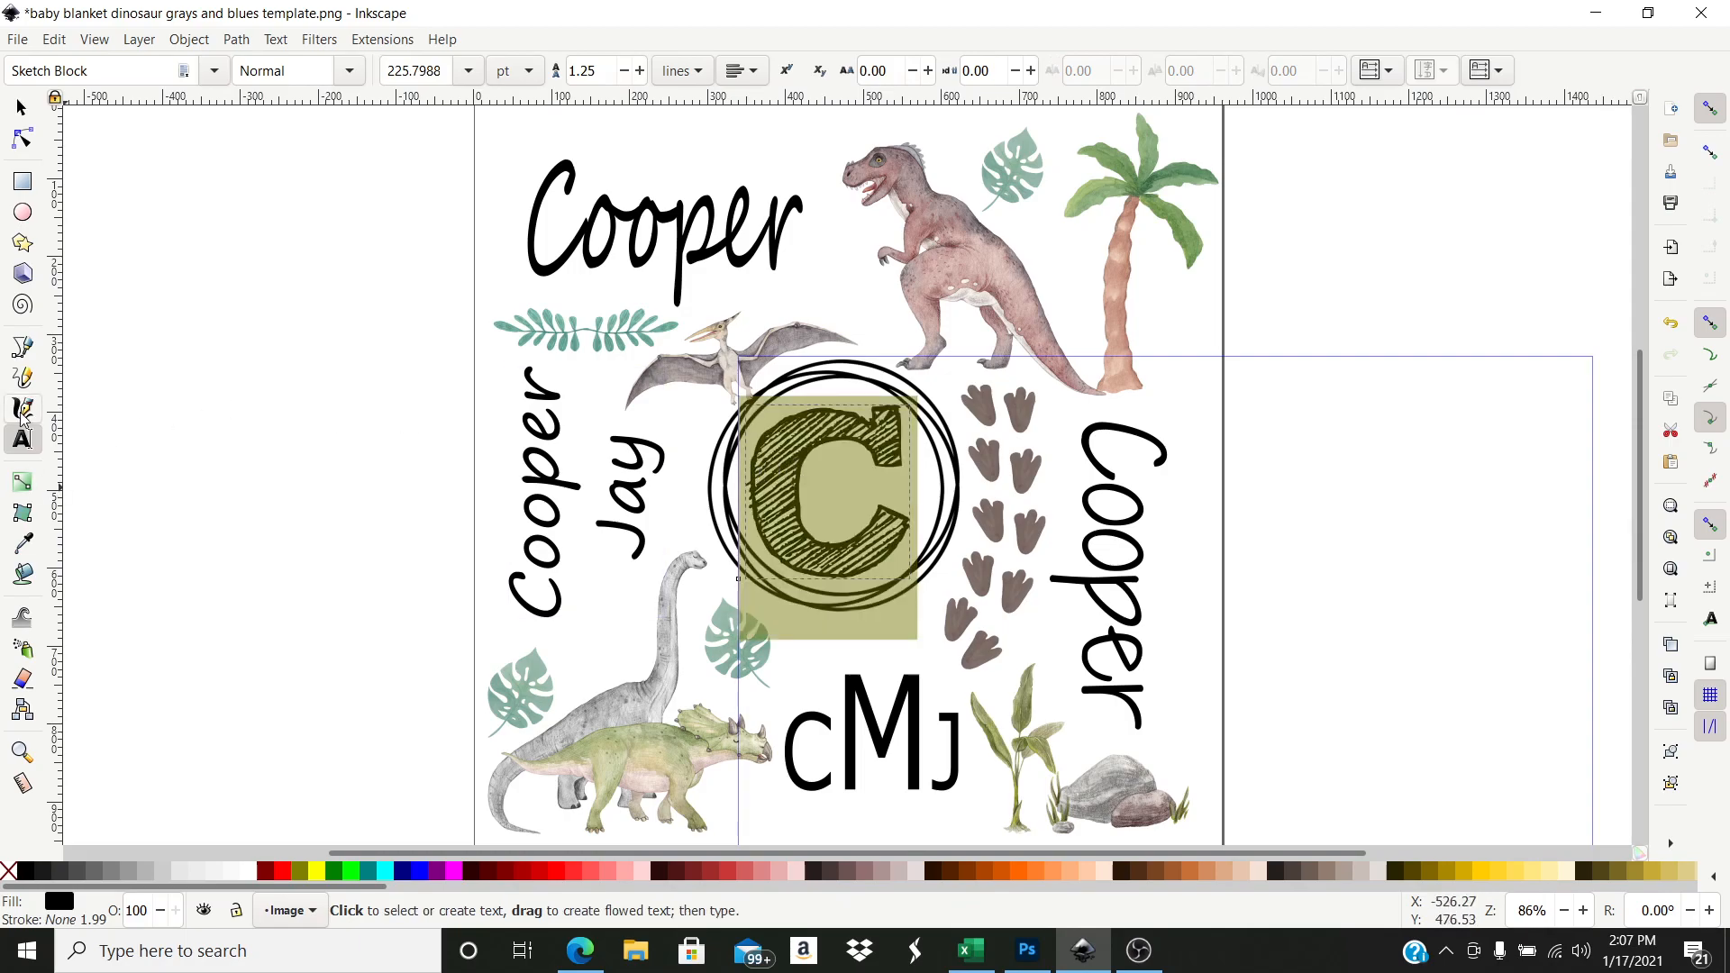
pyautogui.click(23, 544)
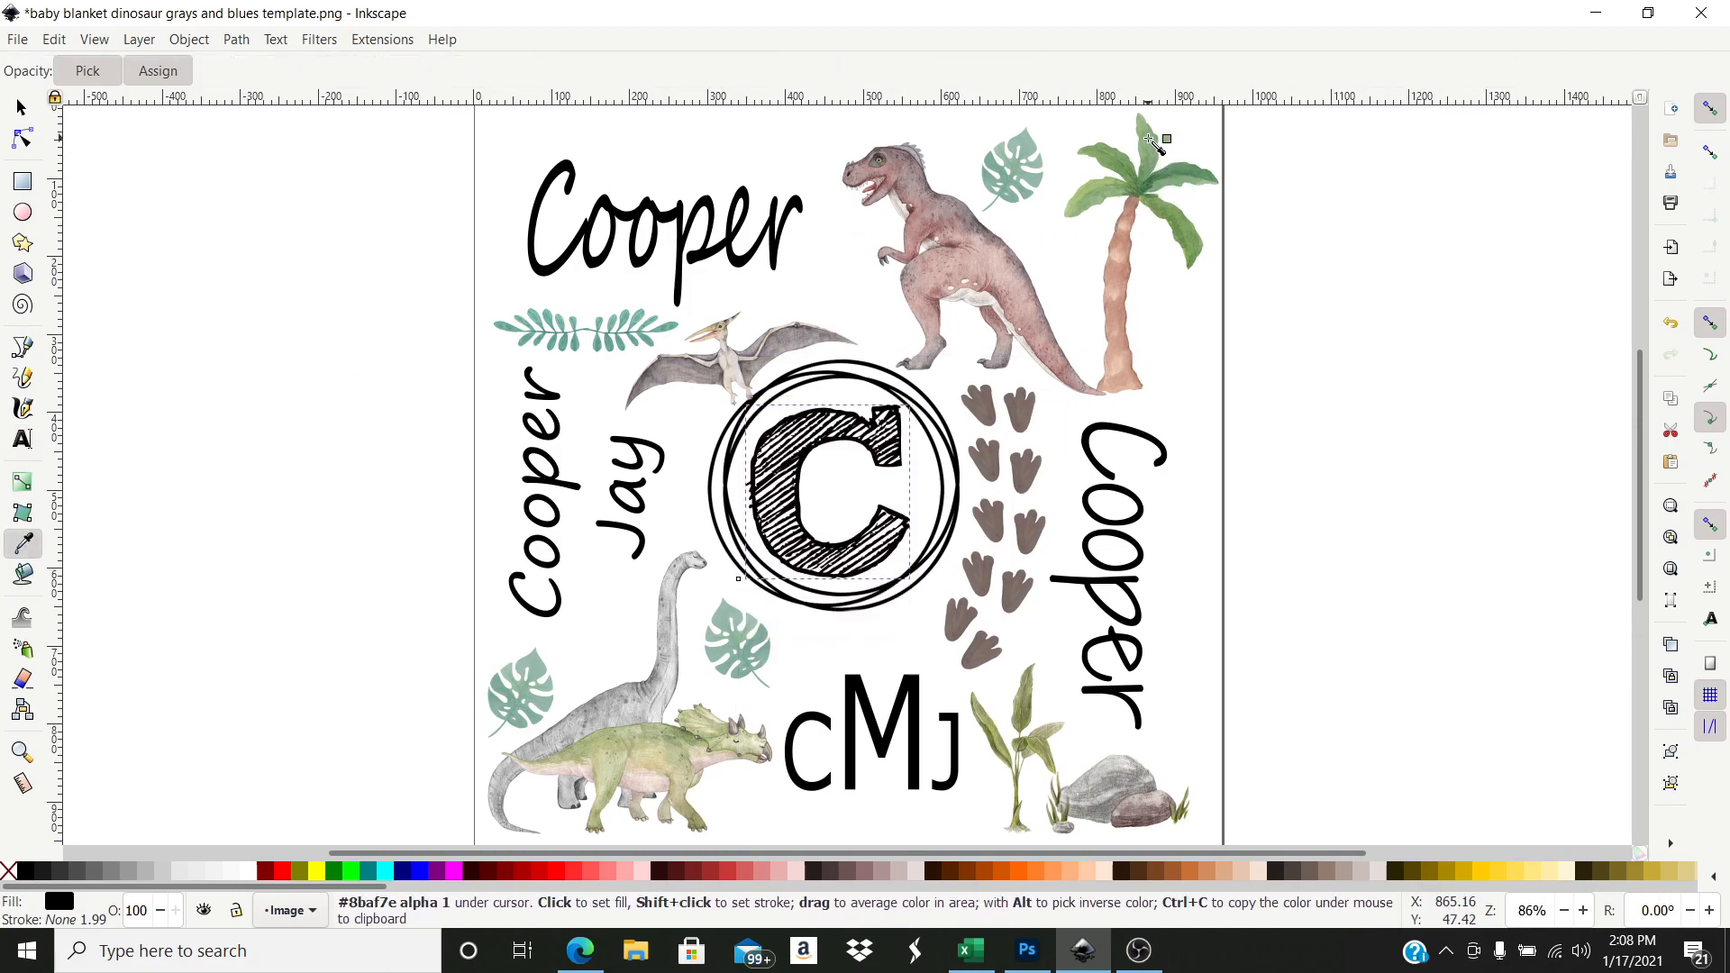
pyautogui.click(1204, 174)
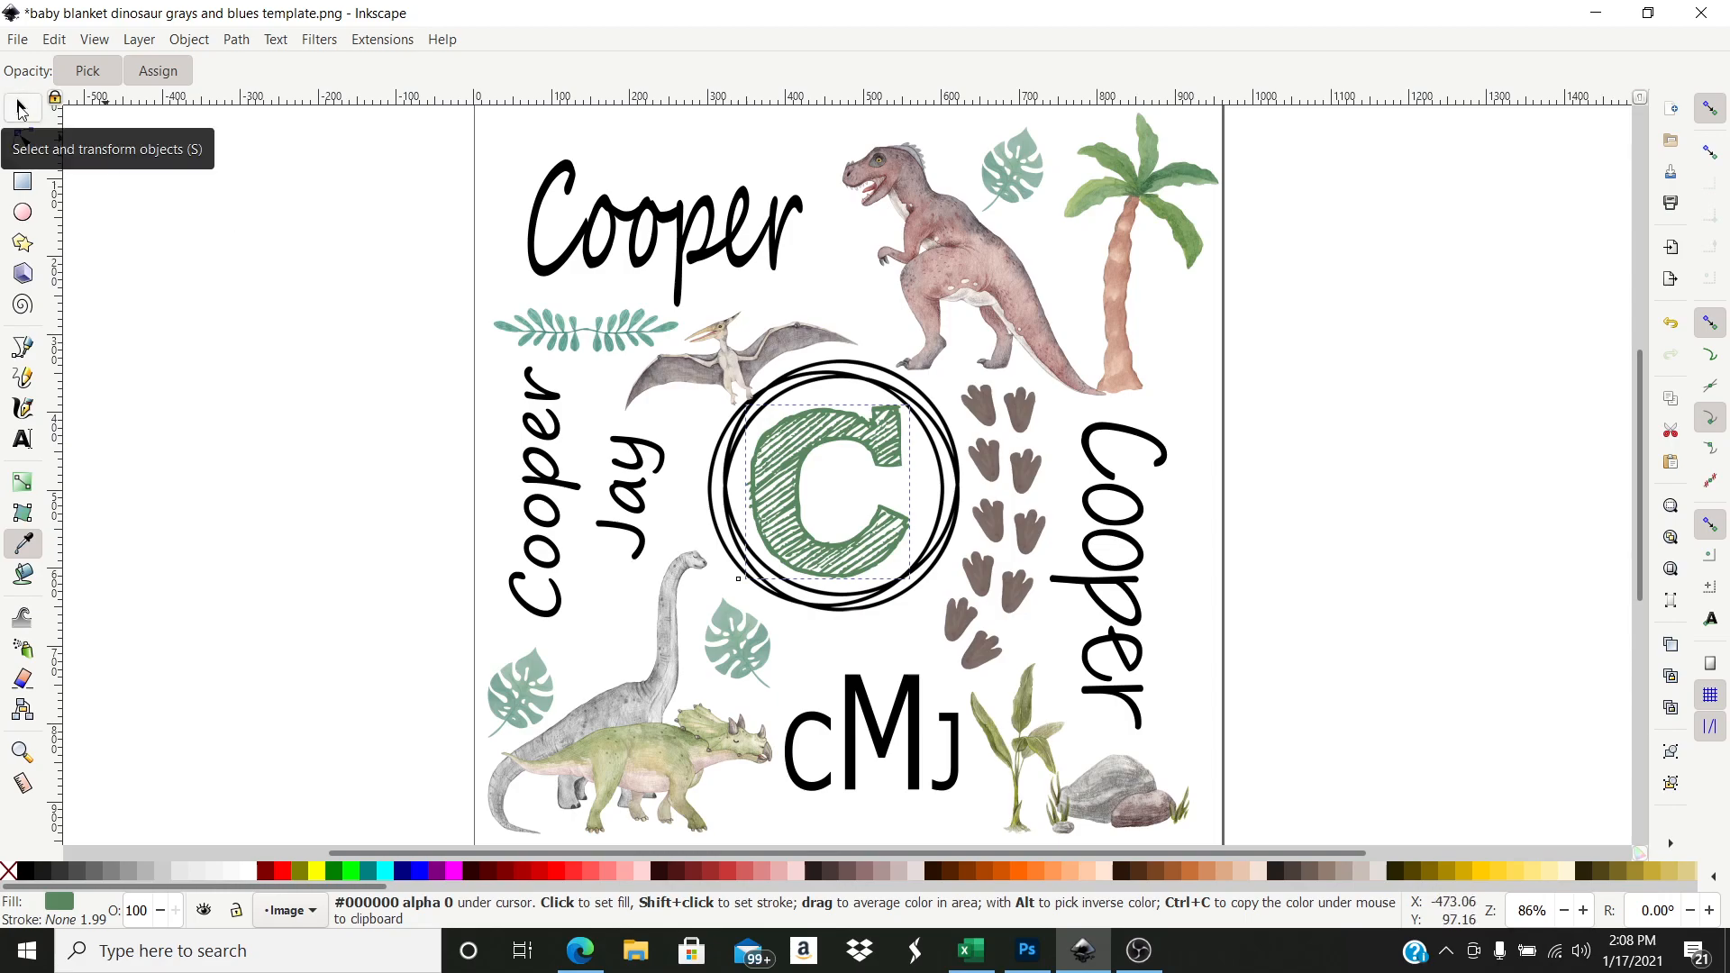
pyautogui.click(21, 109)
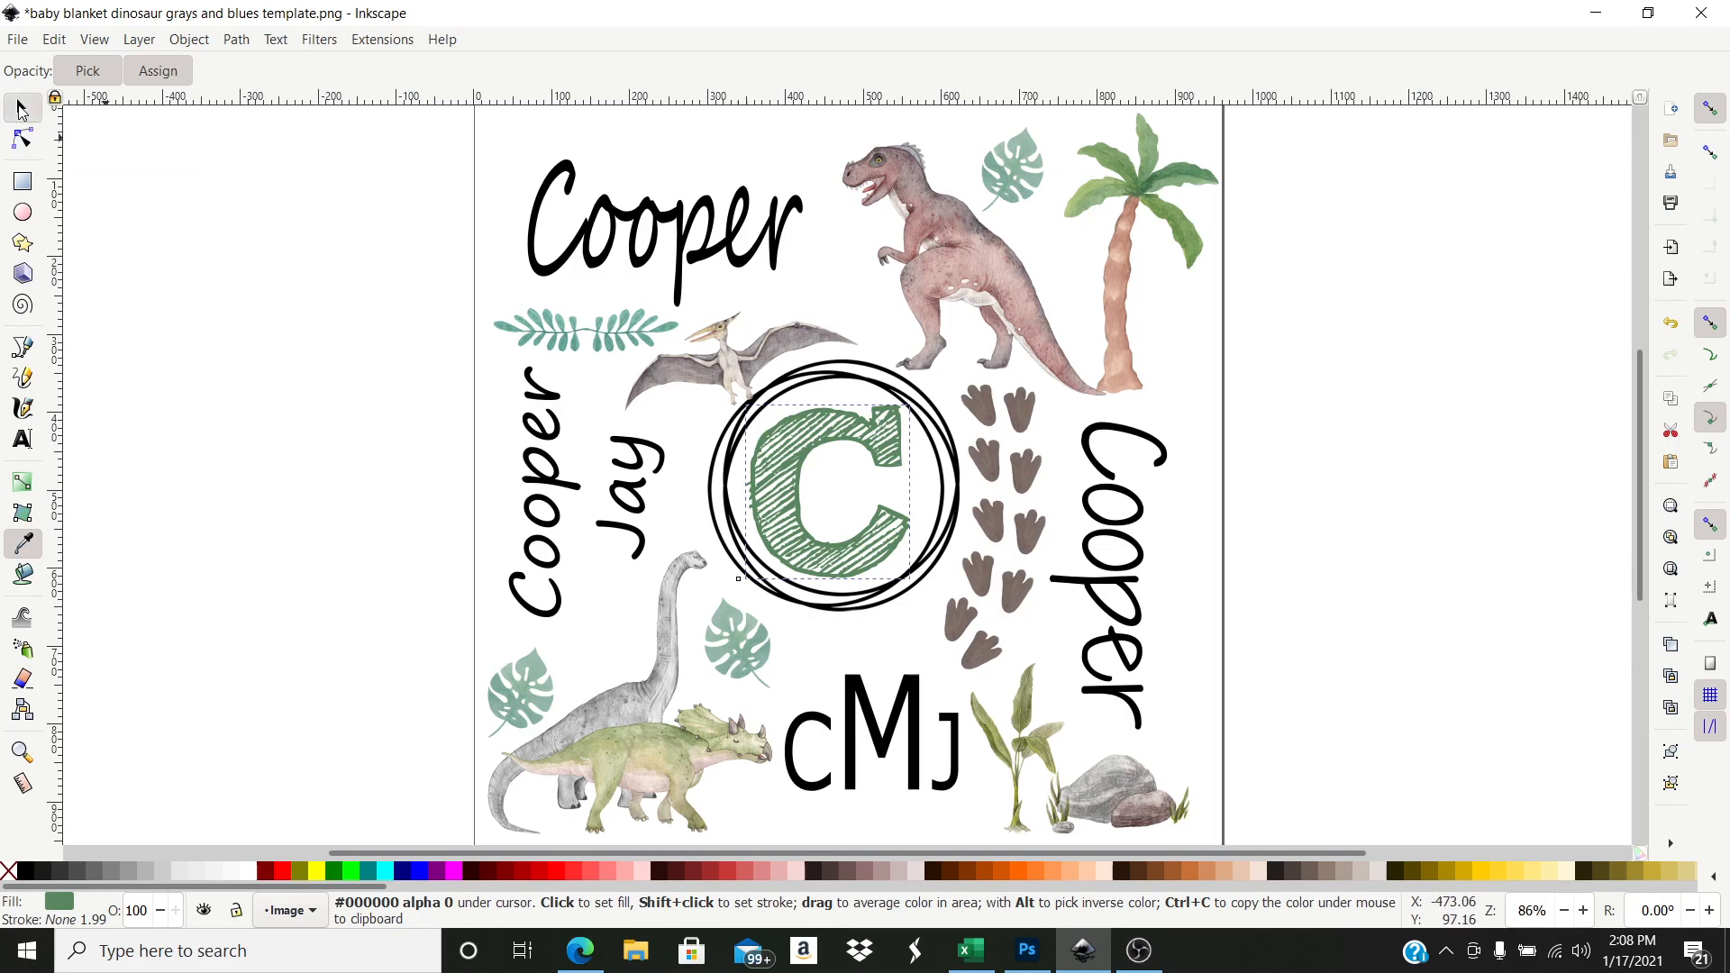
# - Recolor the horizontal first name above the leafy branch to 70% Gray and deselect it
pyautogui.doubleClick(683, 235)
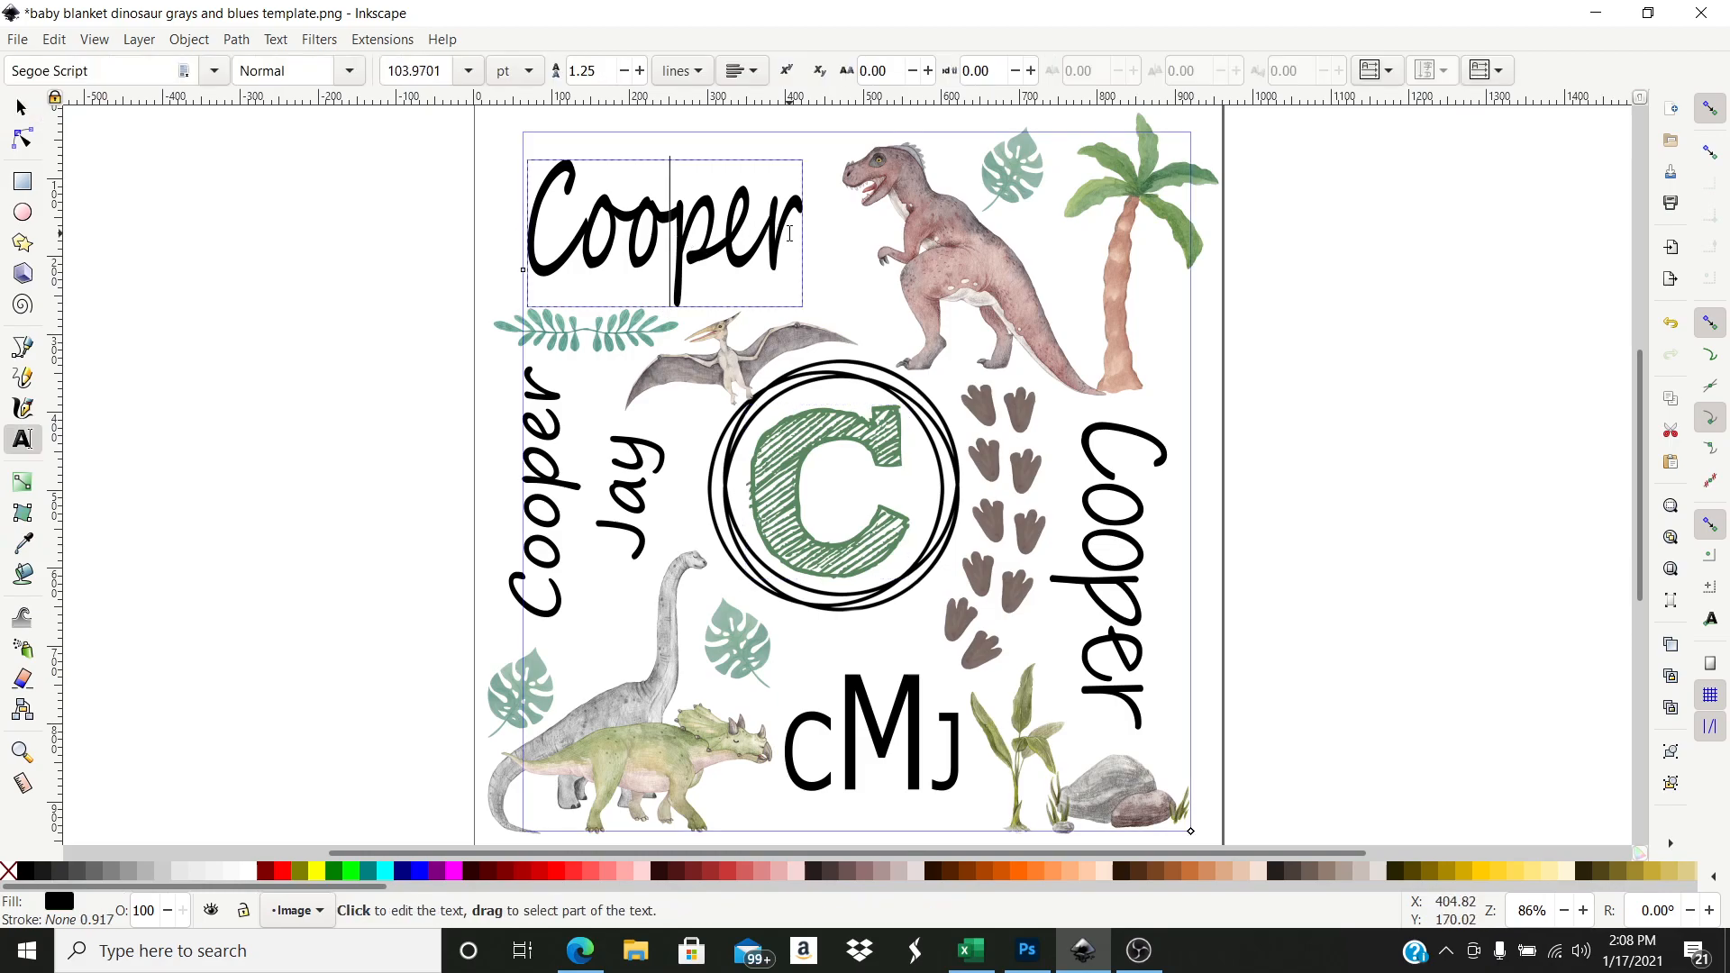
pyautogui.moveTo(777, 232); pyautogui.dragTo(545, 240)
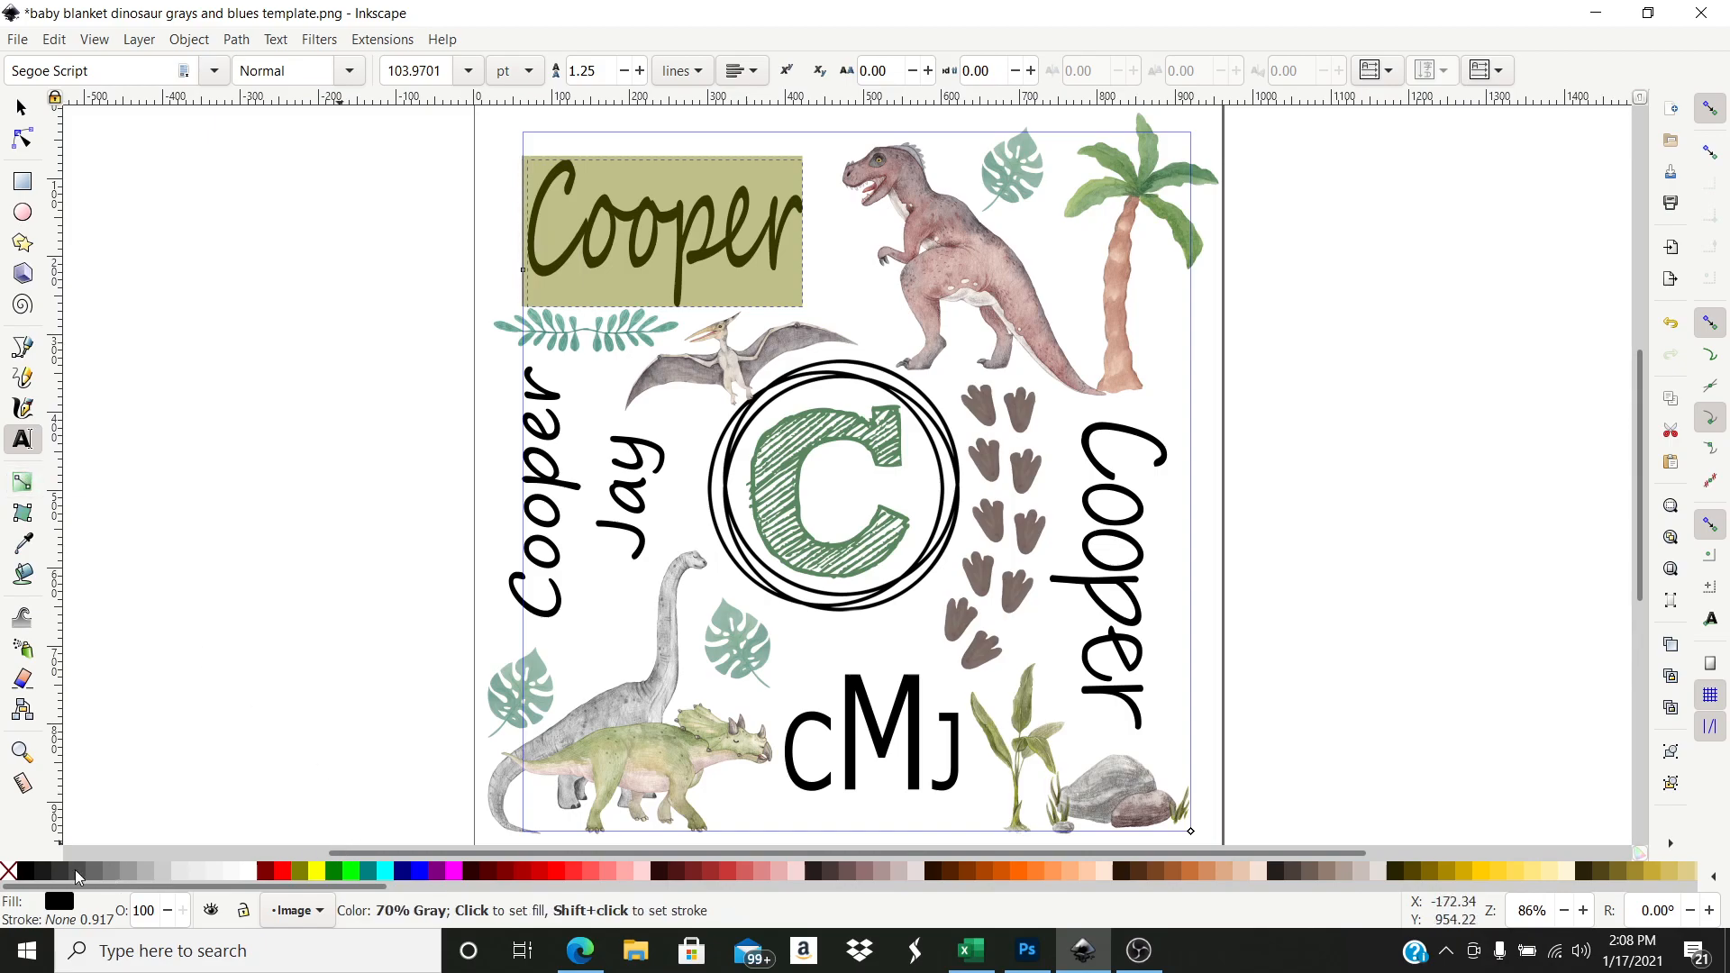
pyautogui.click(76, 872)
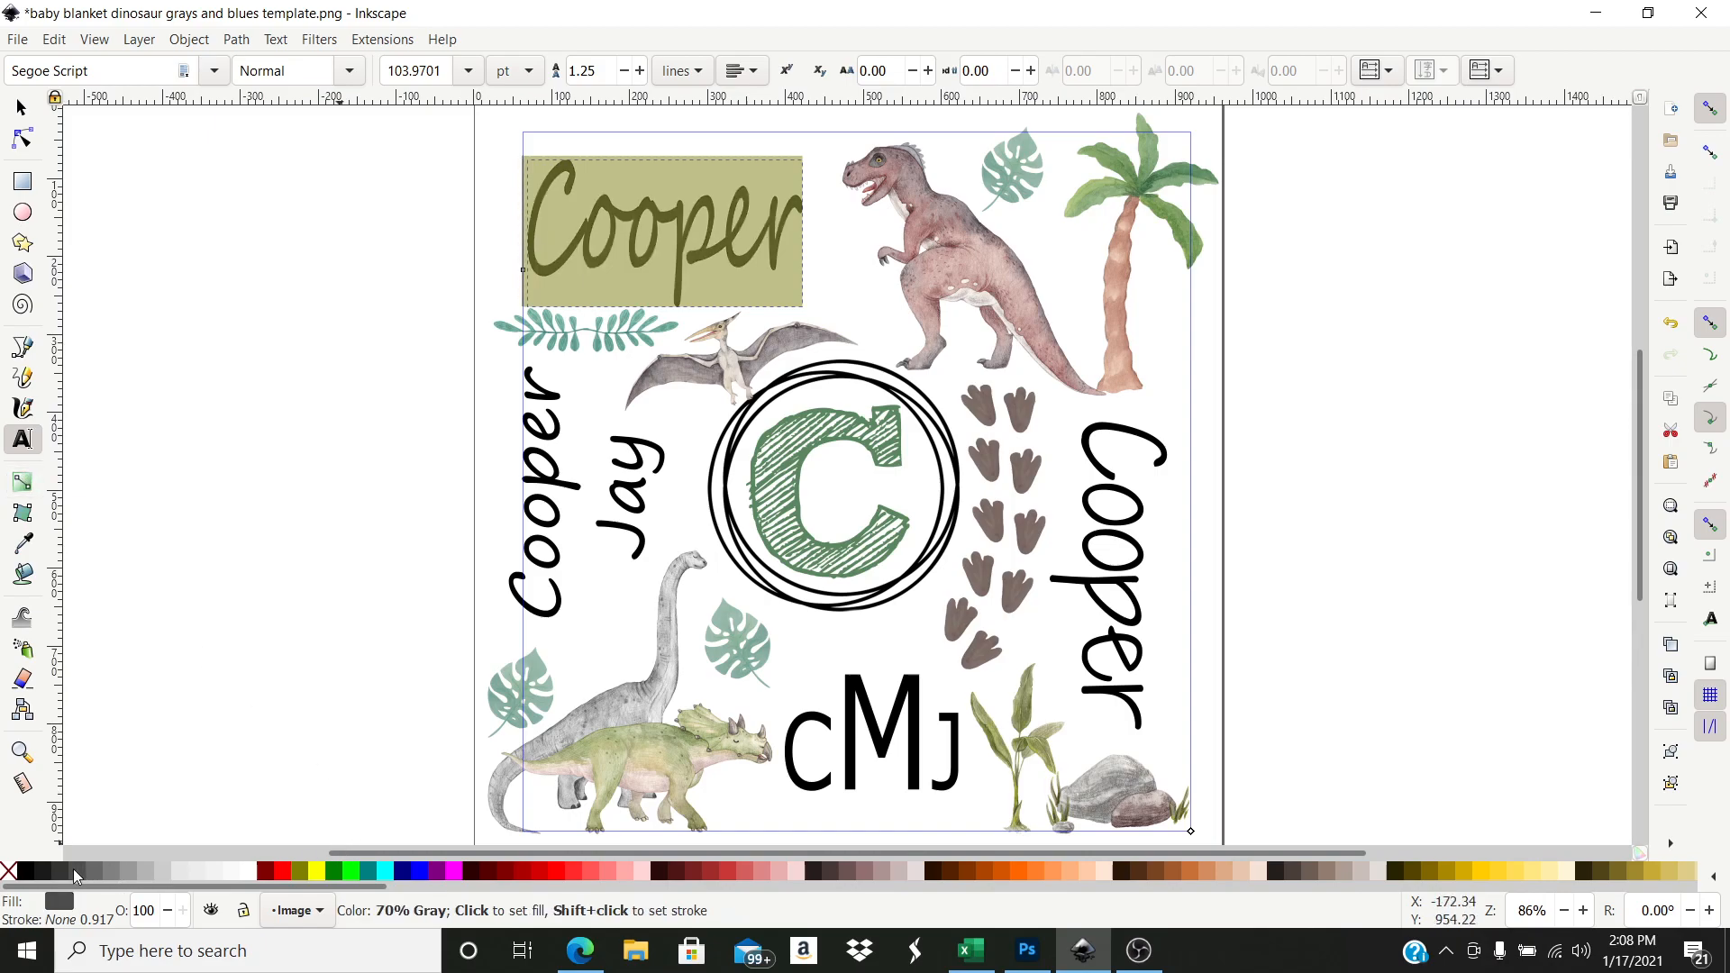
pyautogui.click(154, 775)
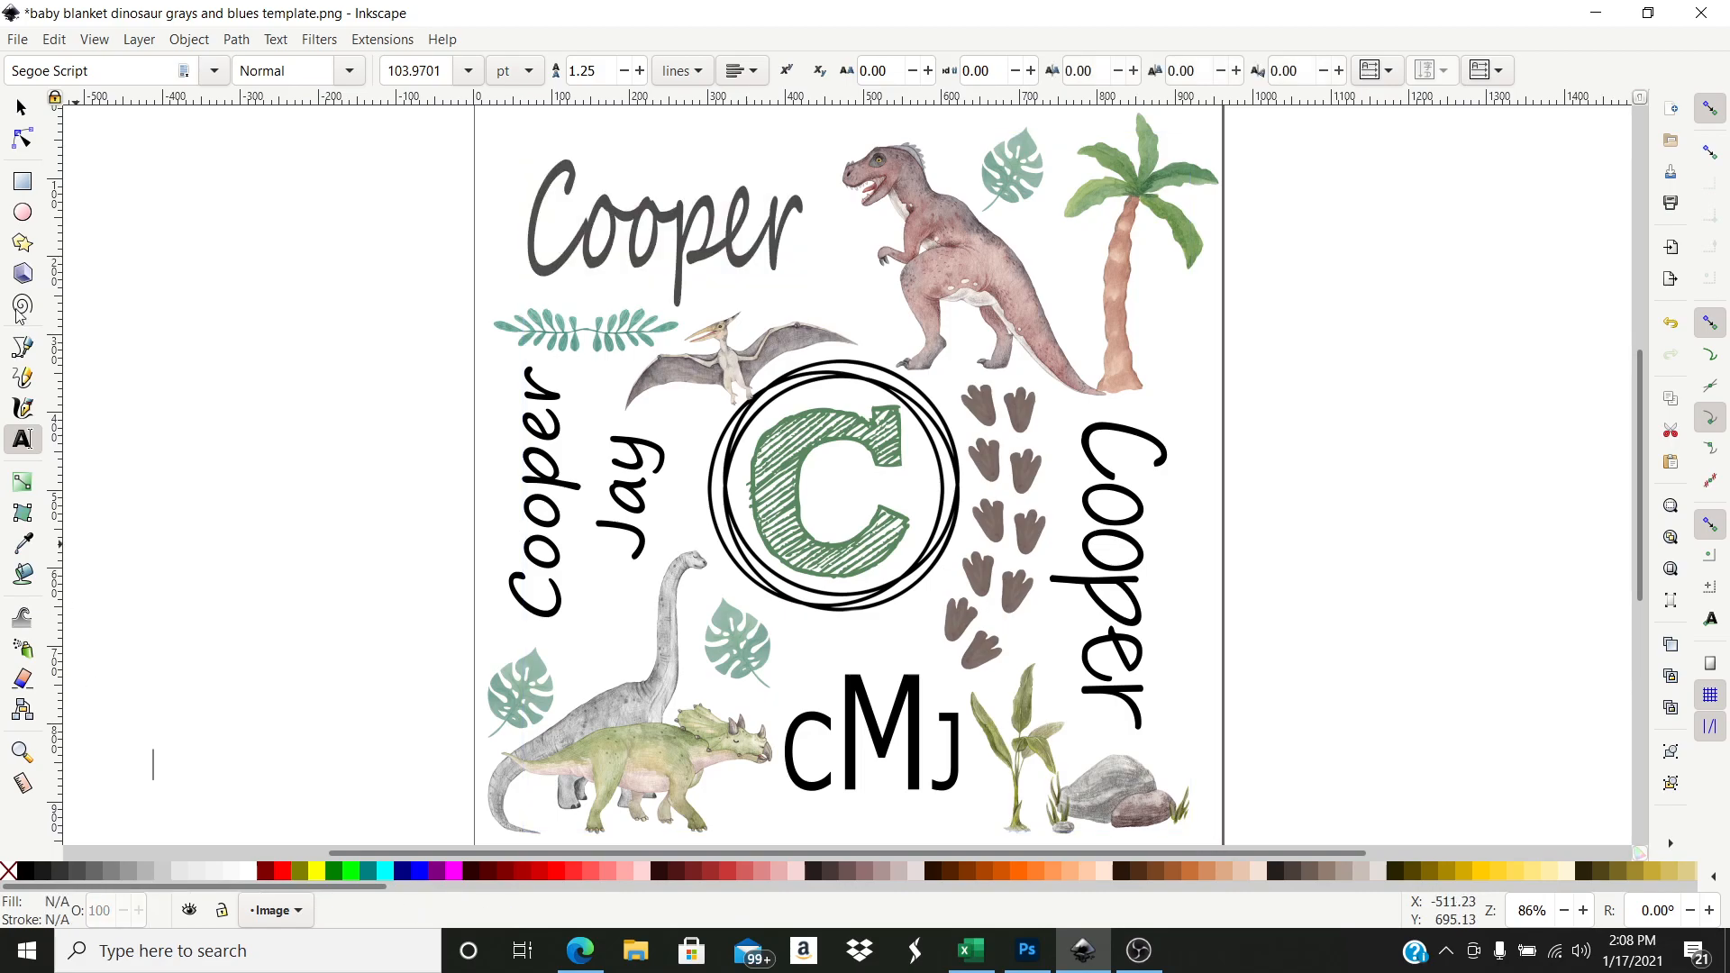
pyautogui.click(22, 107)
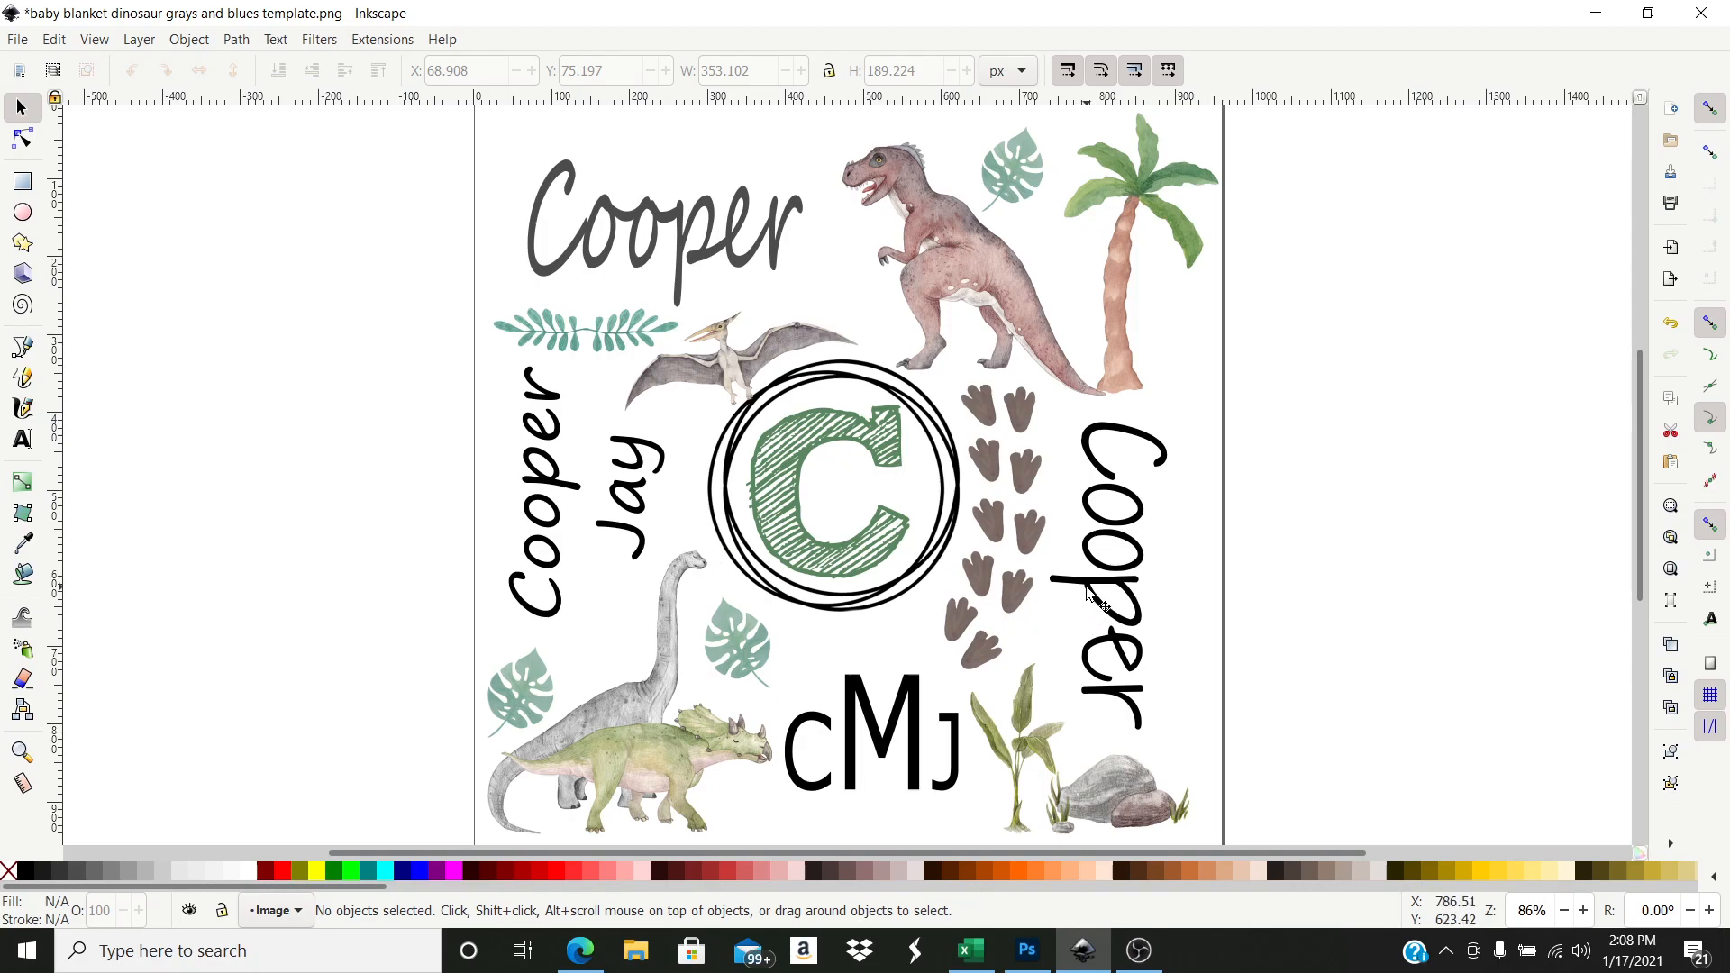
# - Recolor all three "CMJ" initials with the brown sampled from the dinosaur footprints
pyautogui.doubleClick(912, 701)
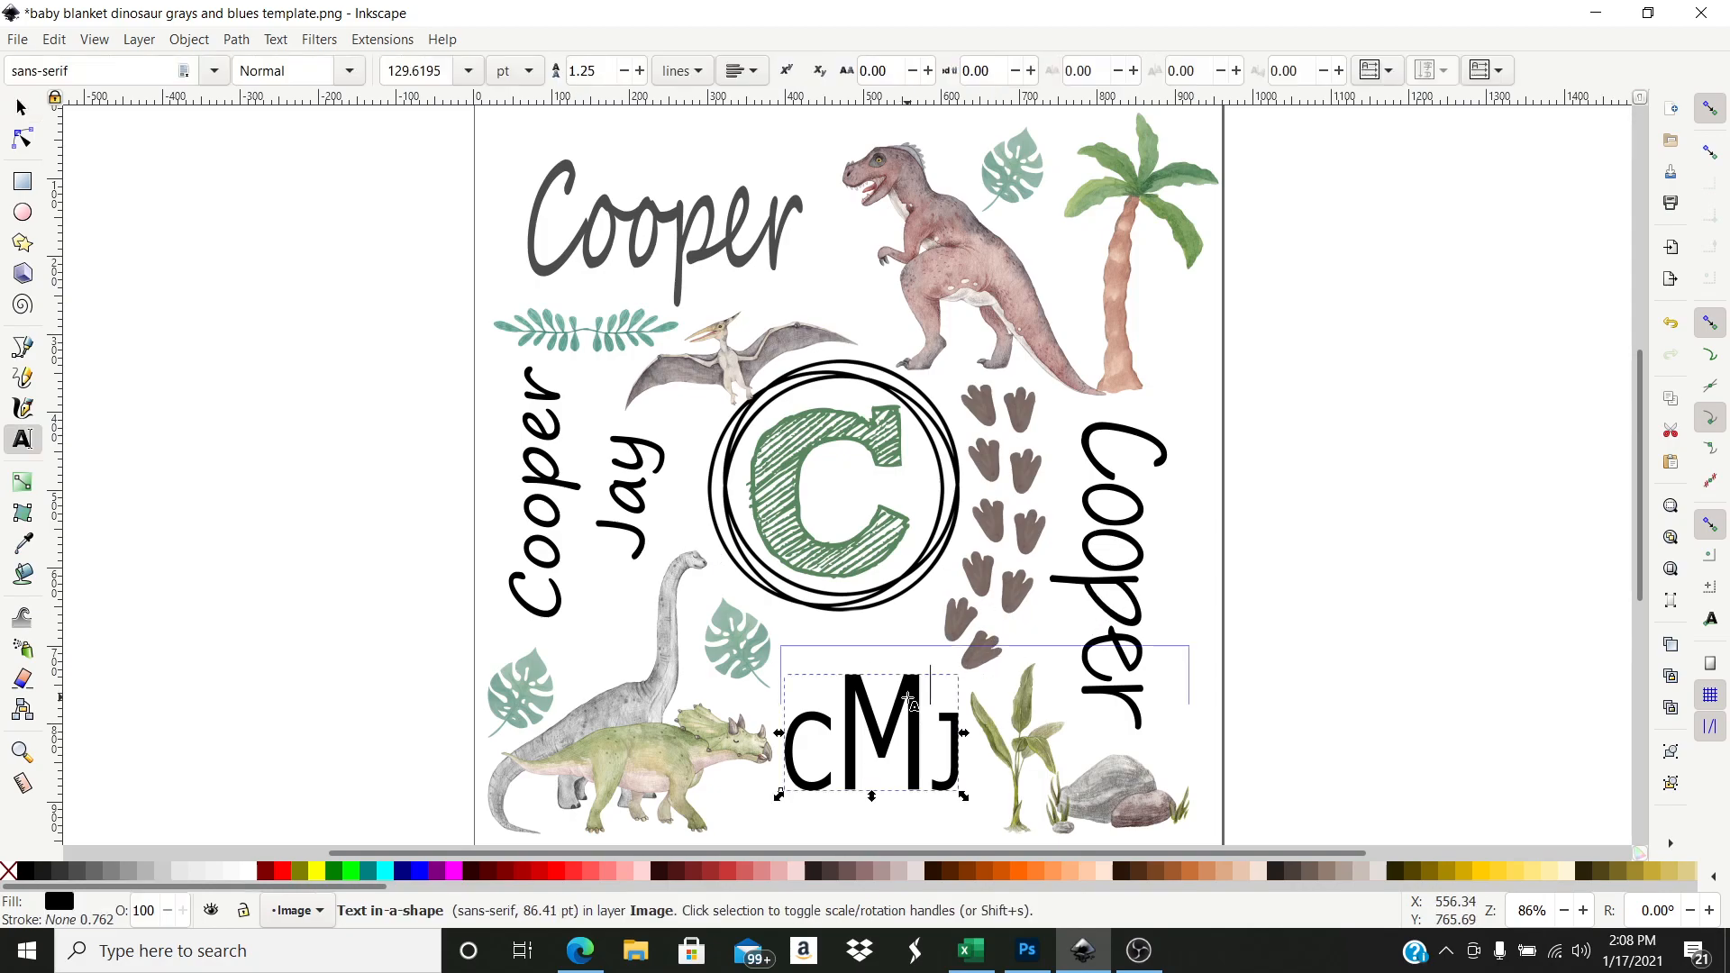
pyautogui.moveTo(962, 720); pyautogui.dragTo(780, 714)
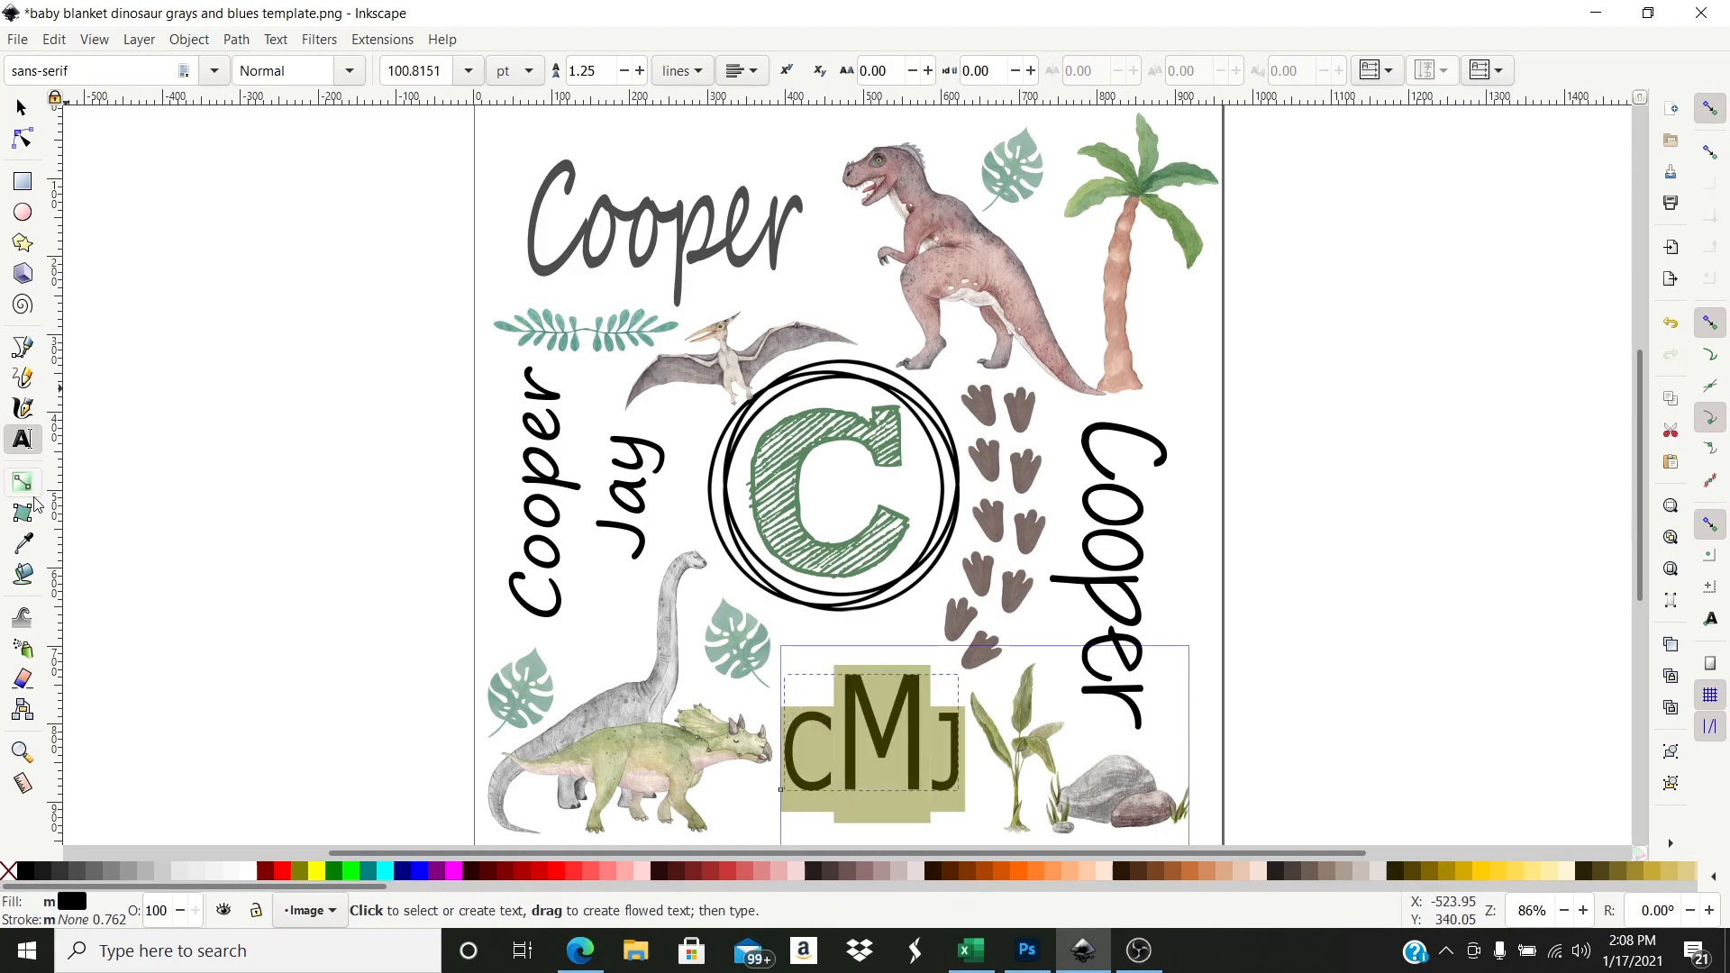
pyautogui.click(24, 544)
pyautogui.click(985, 579)
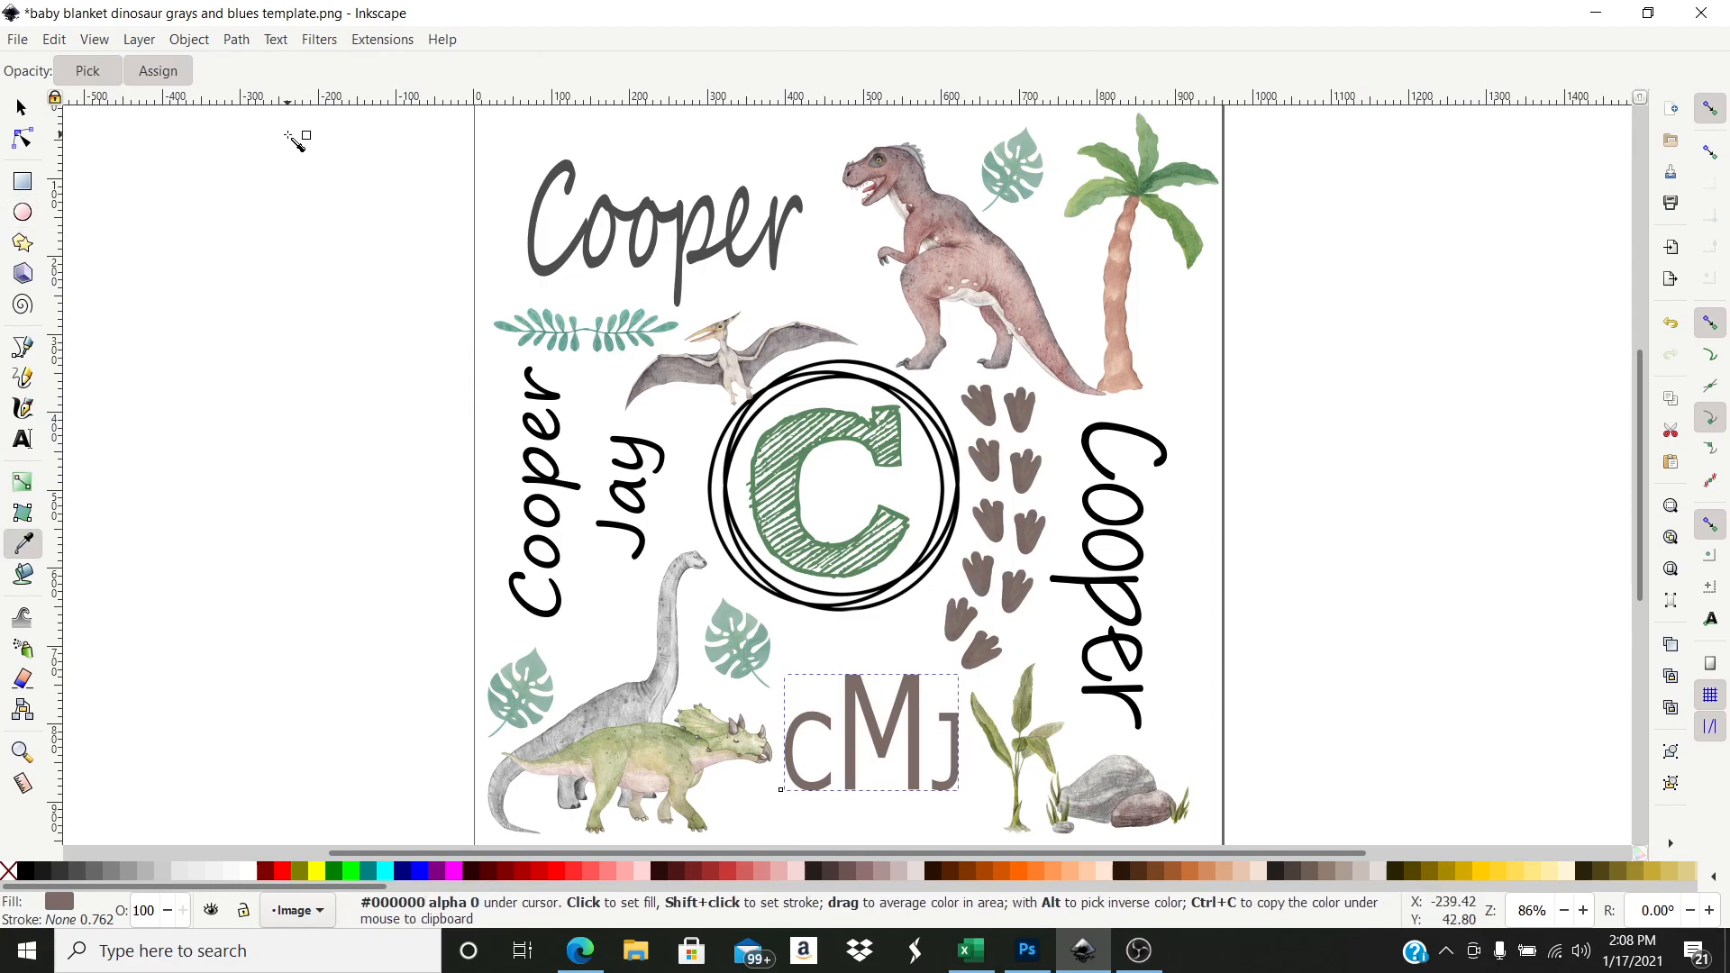
pyautogui.click(21, 108)
# - Recolor the vertical name beside the footprints with the teal sampled from the leaf near the T. rex, and deselect it
pyautogui.doubleClick(1085, 577)
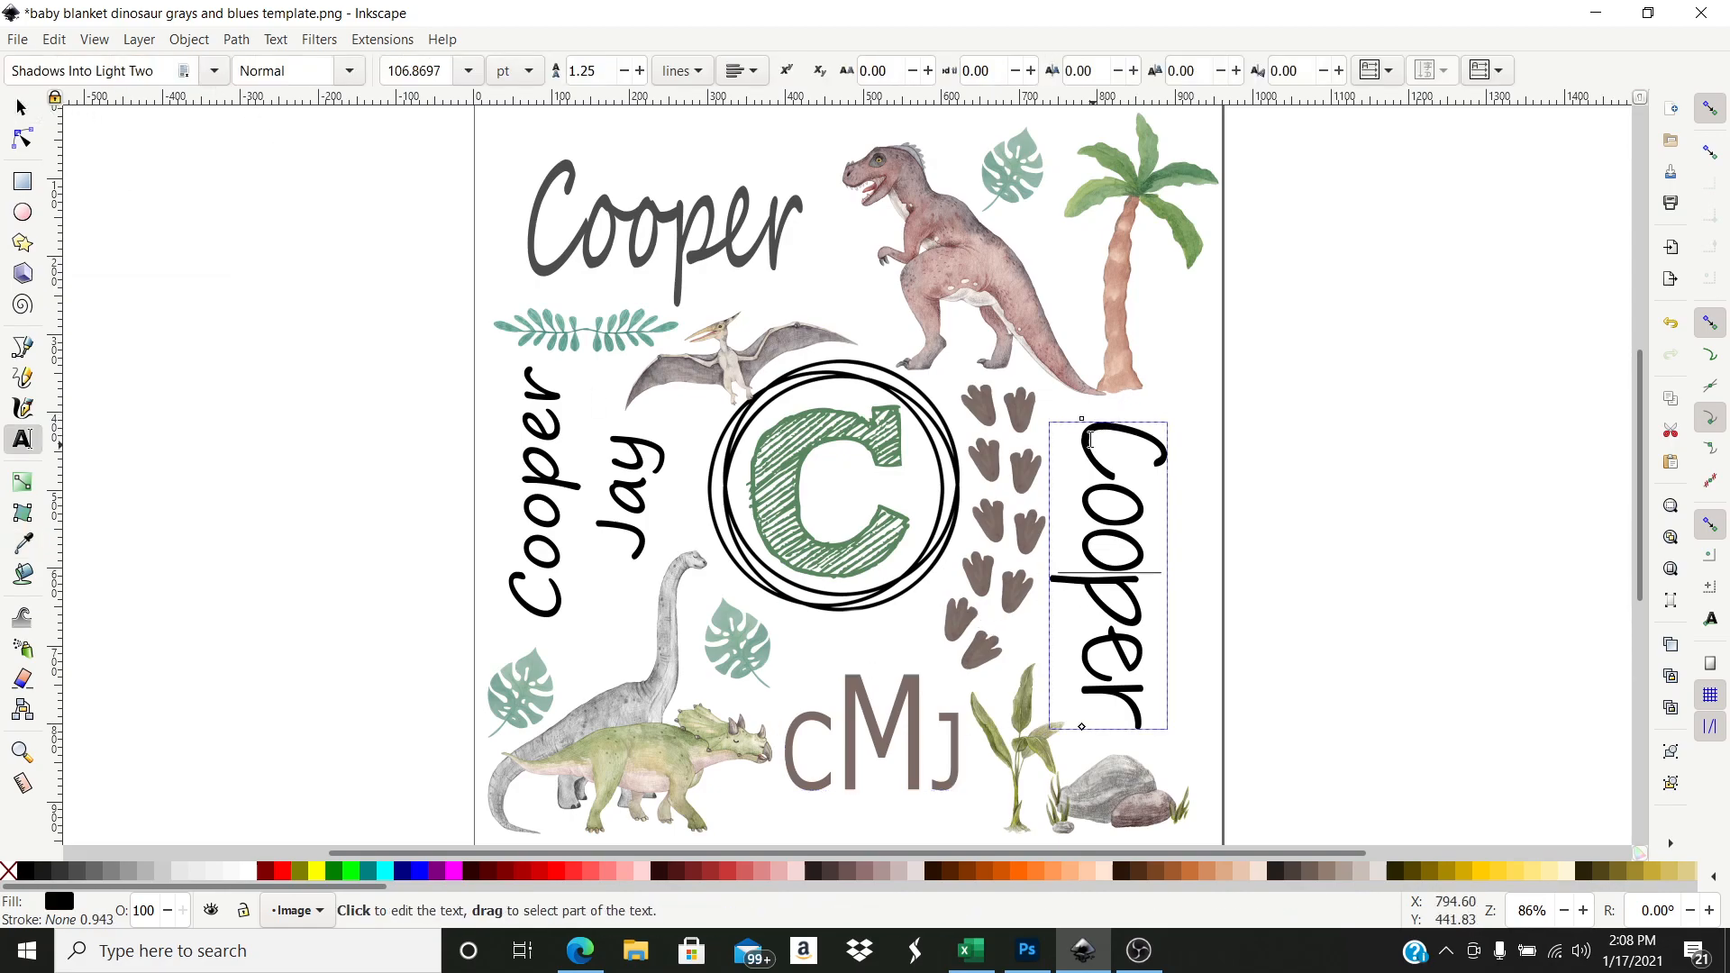
pyautogui.moveTo(1113, 718); pyautogui.dragTo(1094, 416)
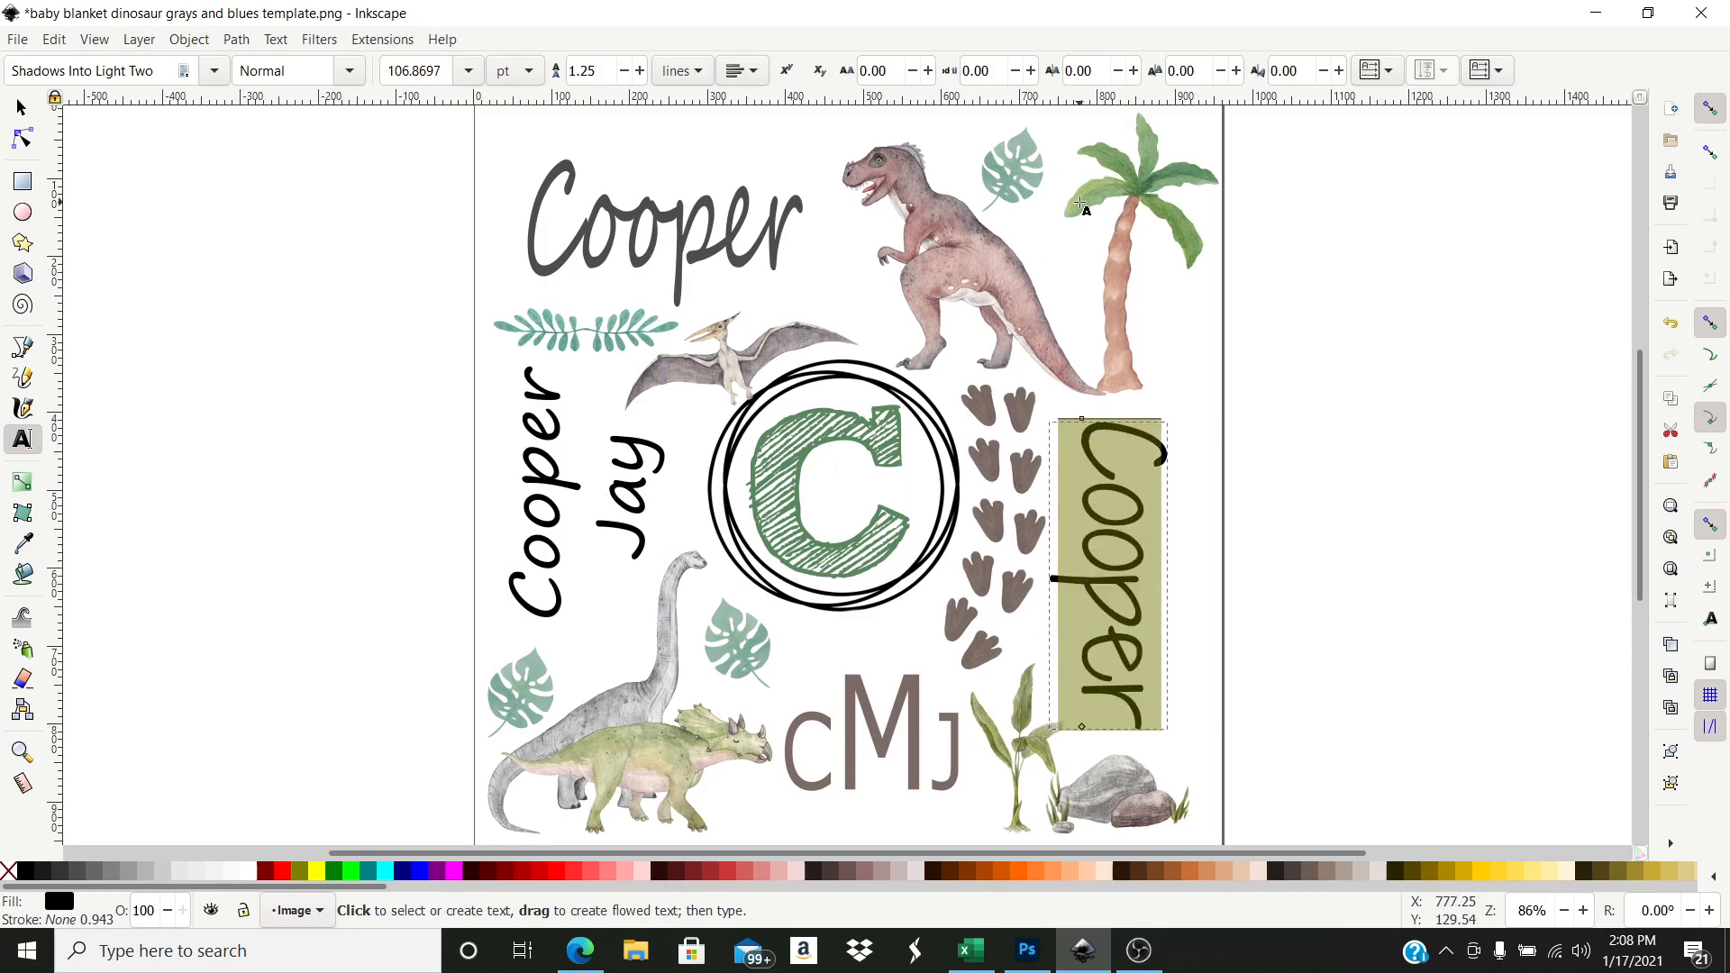
pyautogui.click(1021, 176)
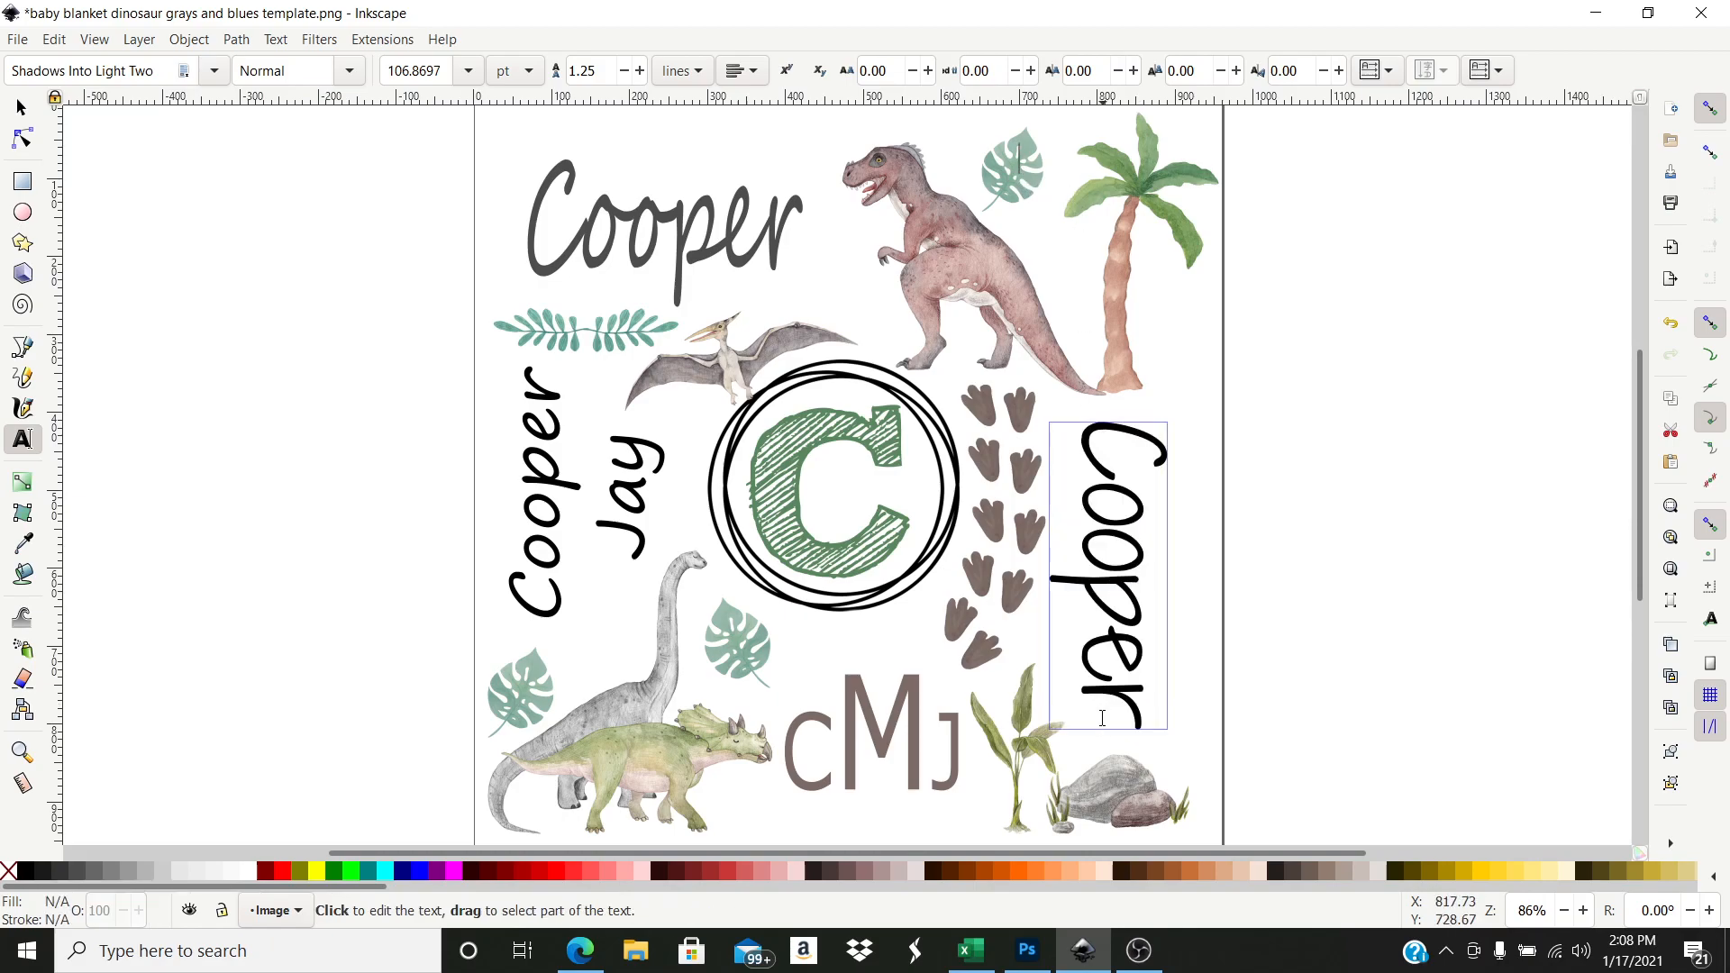
pyautogui.moveTo(1102, 712); pyautogui.dragTo(1118, 416)
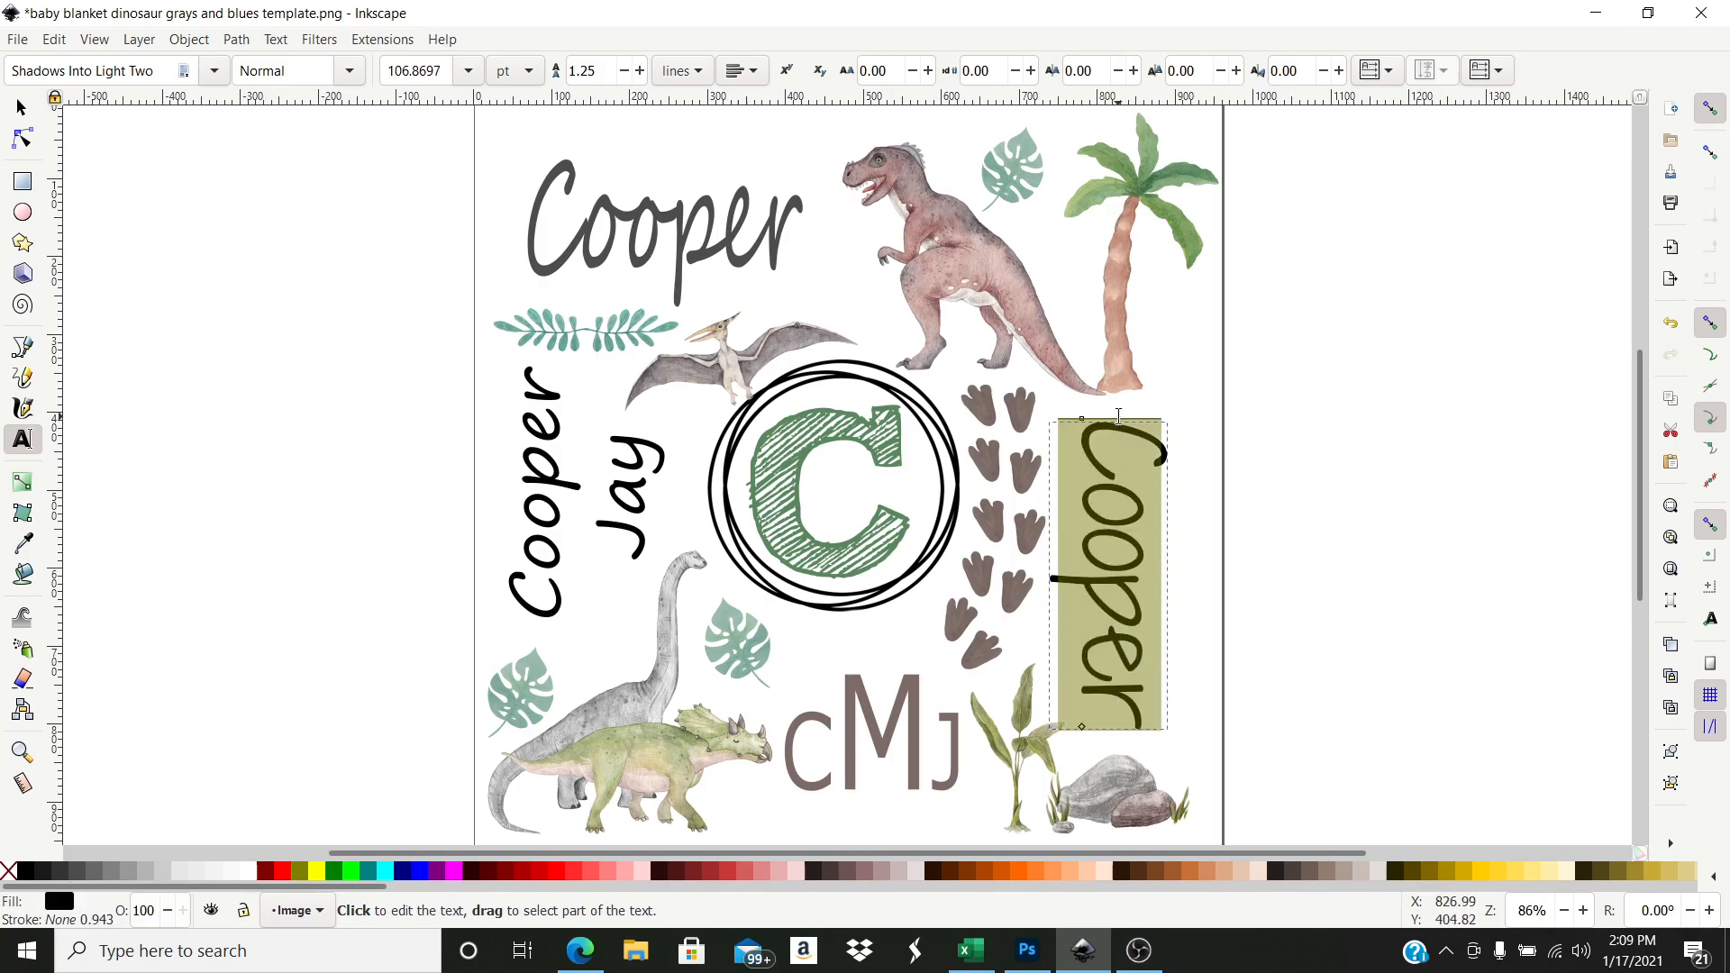
pyautogui.click(22, 542)
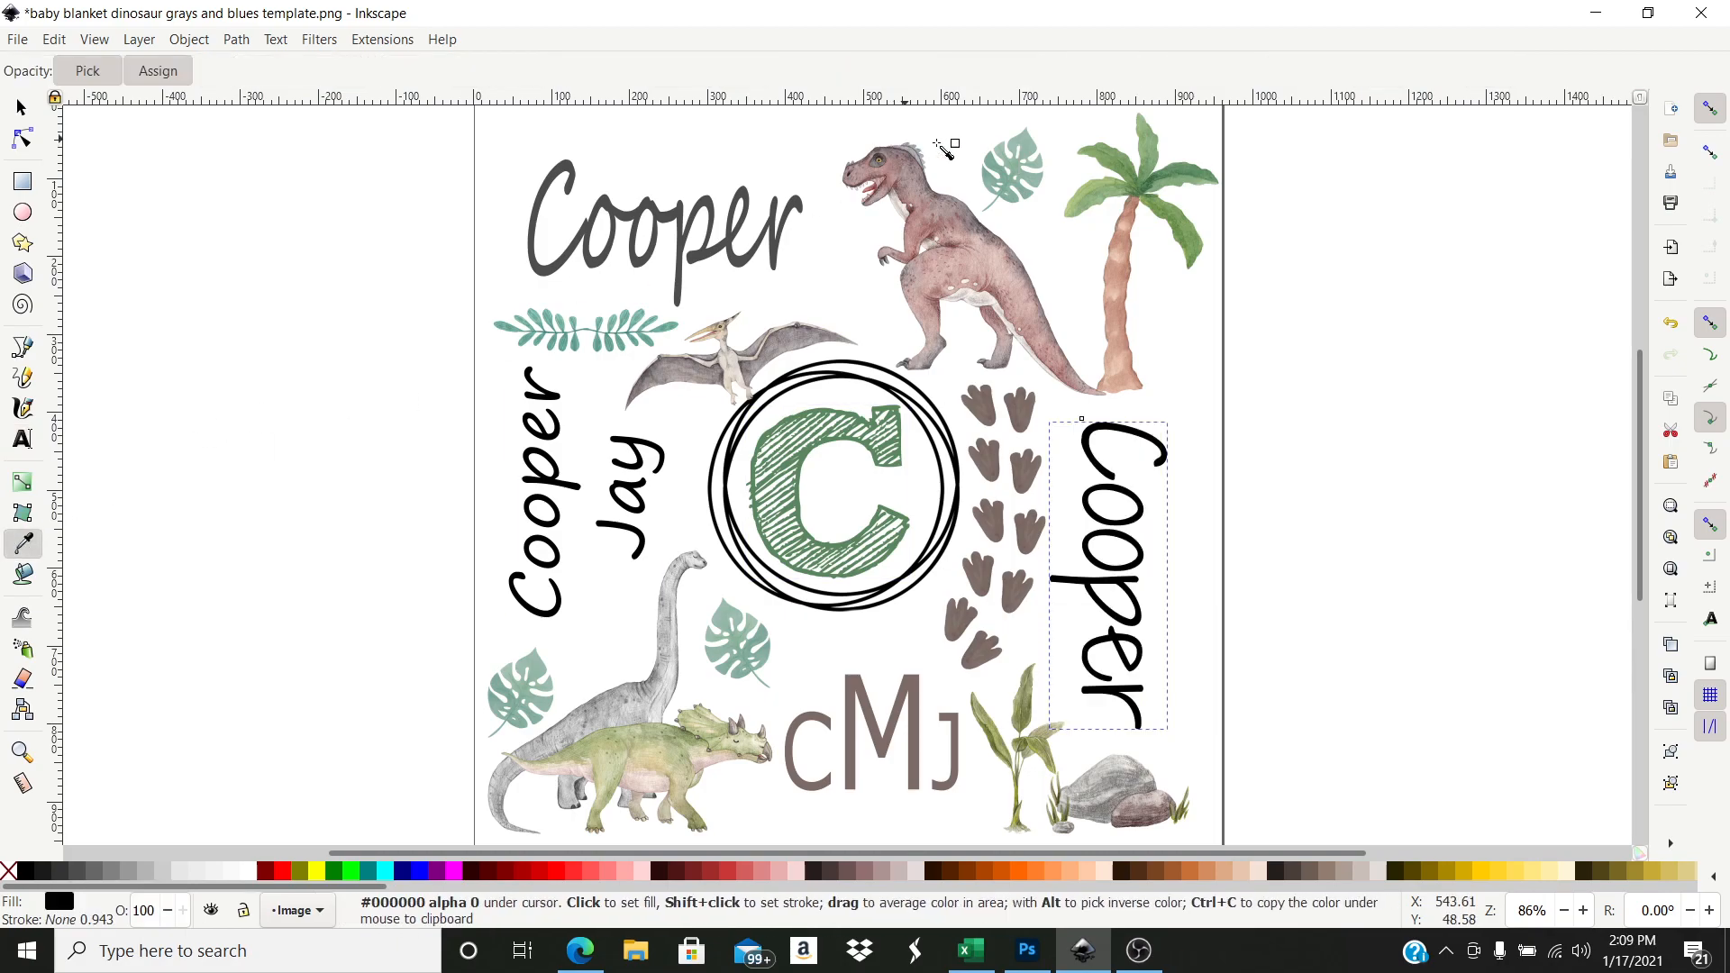
pyautogui.click(1042, 181)
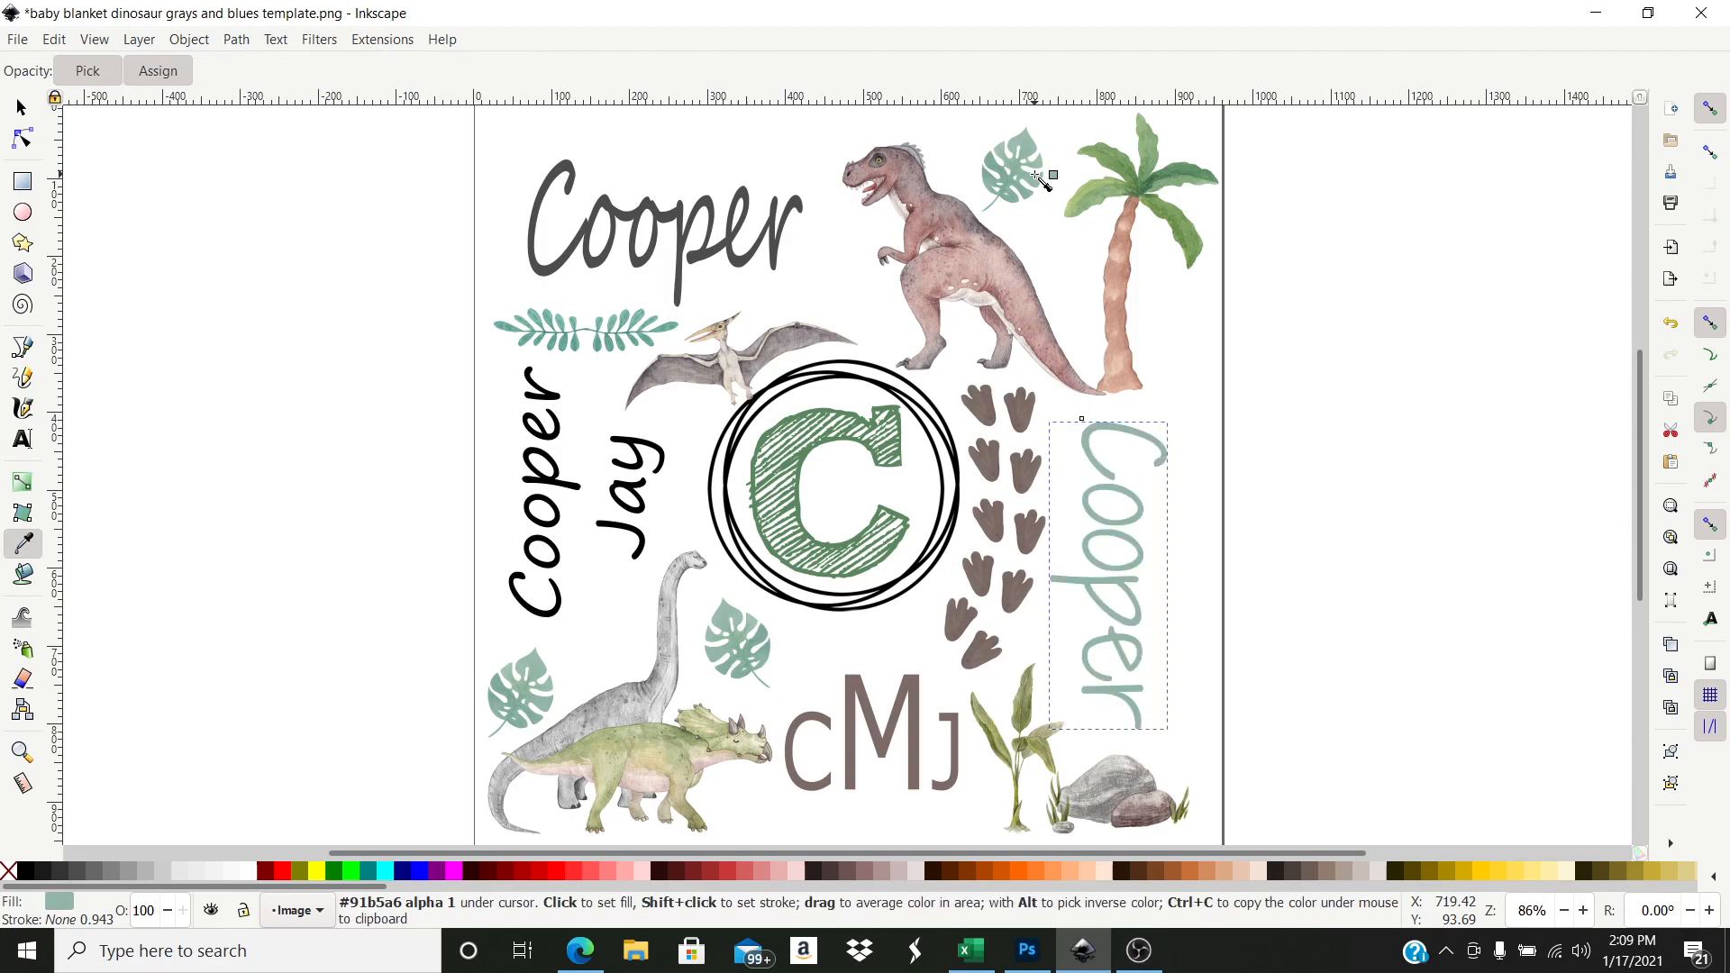
pyautogui.click(21, 108)
pyautogui.click(199, 317)
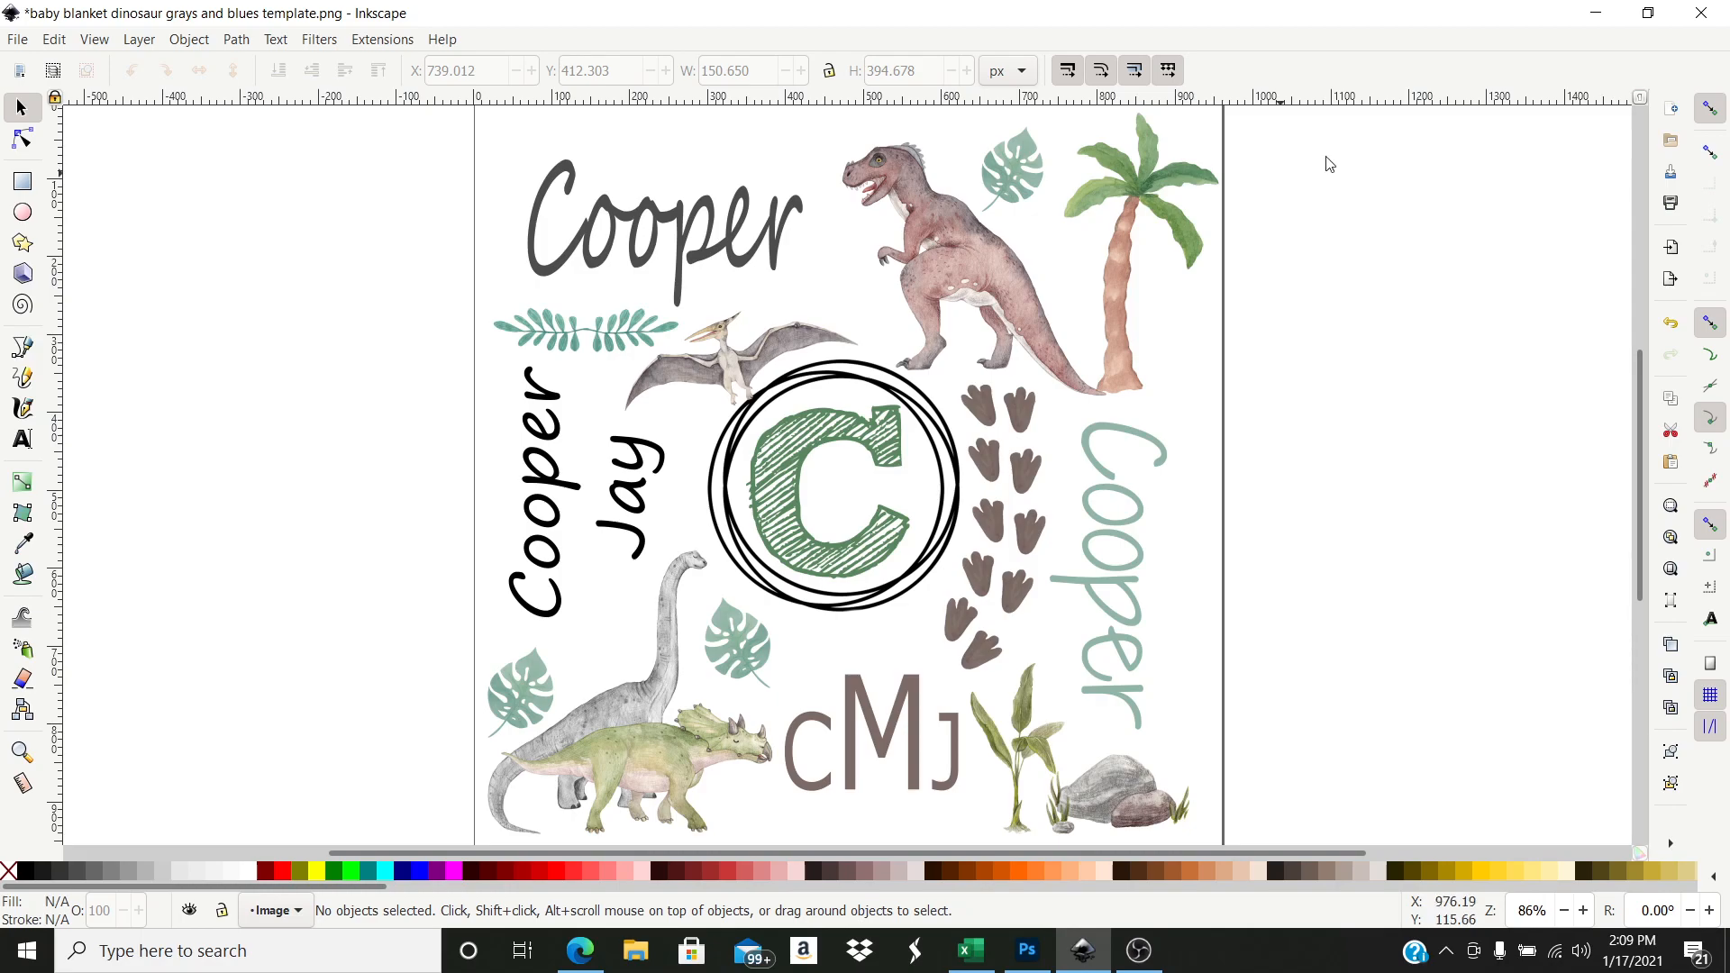
pyautogui.click(1140, 952)
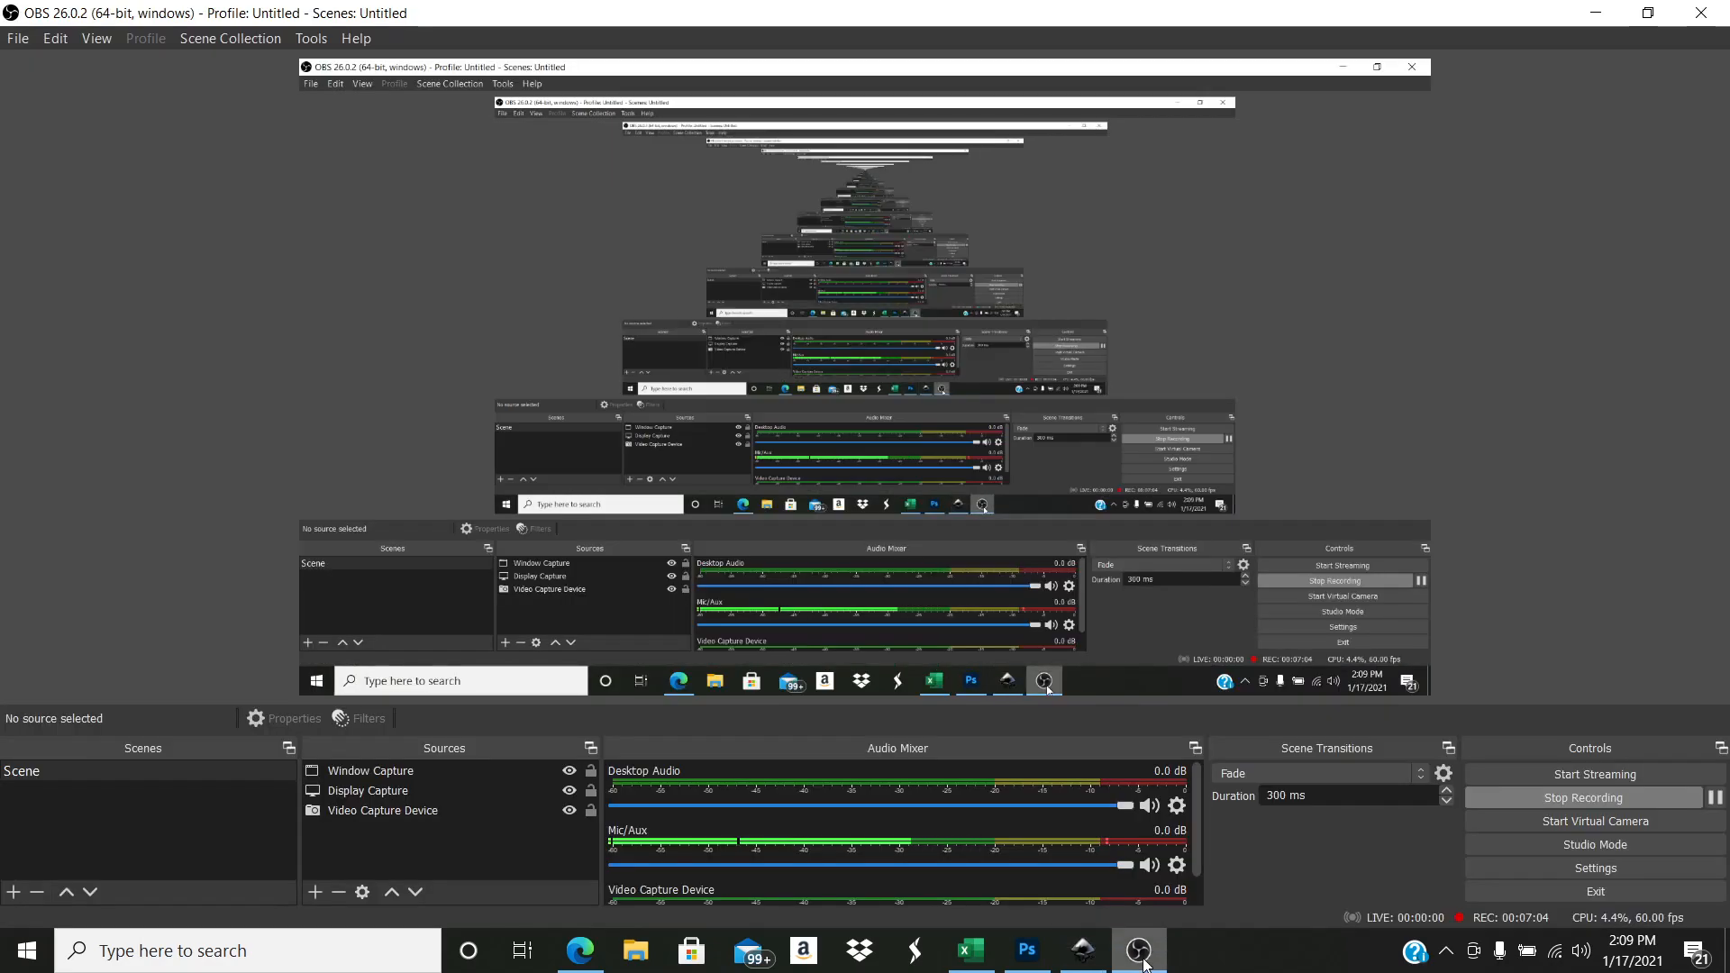